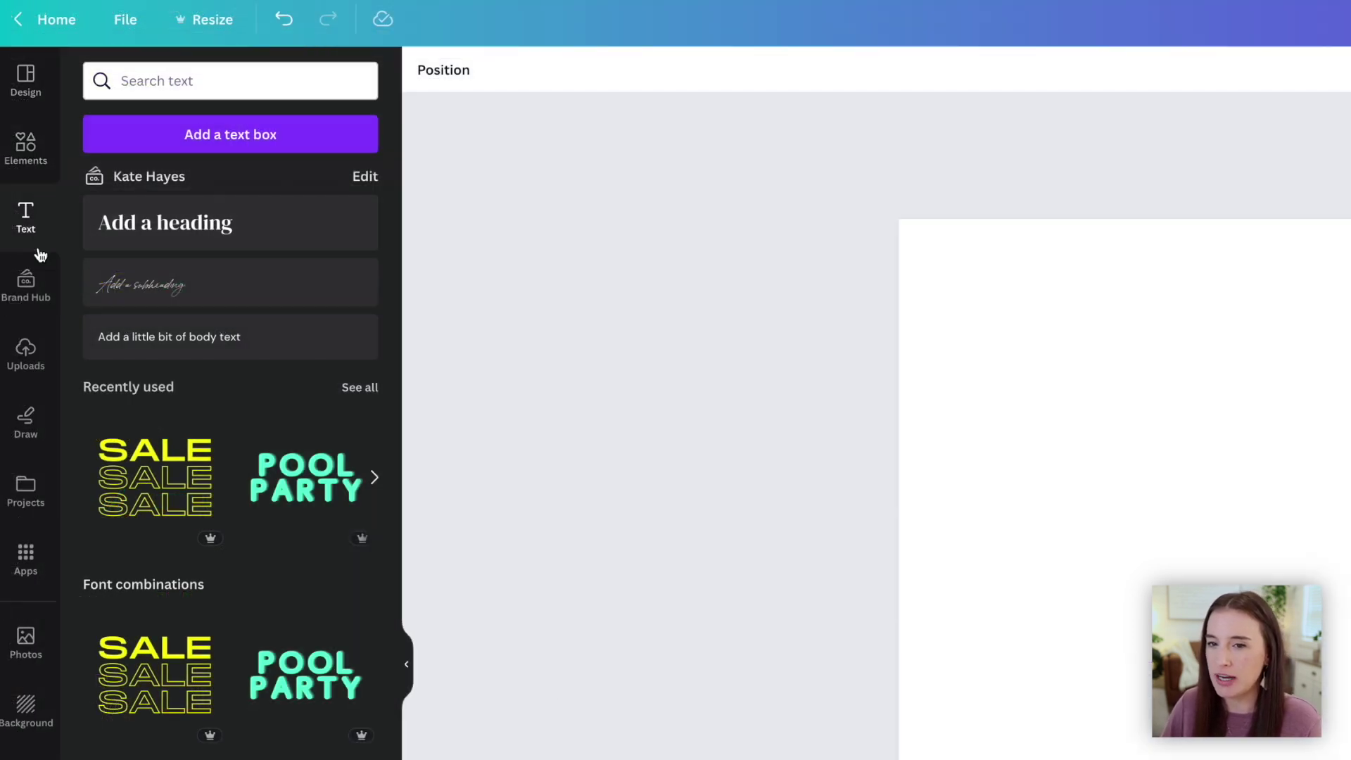
Add a heading to the blank page containing the person's name
left_click(25, 151)
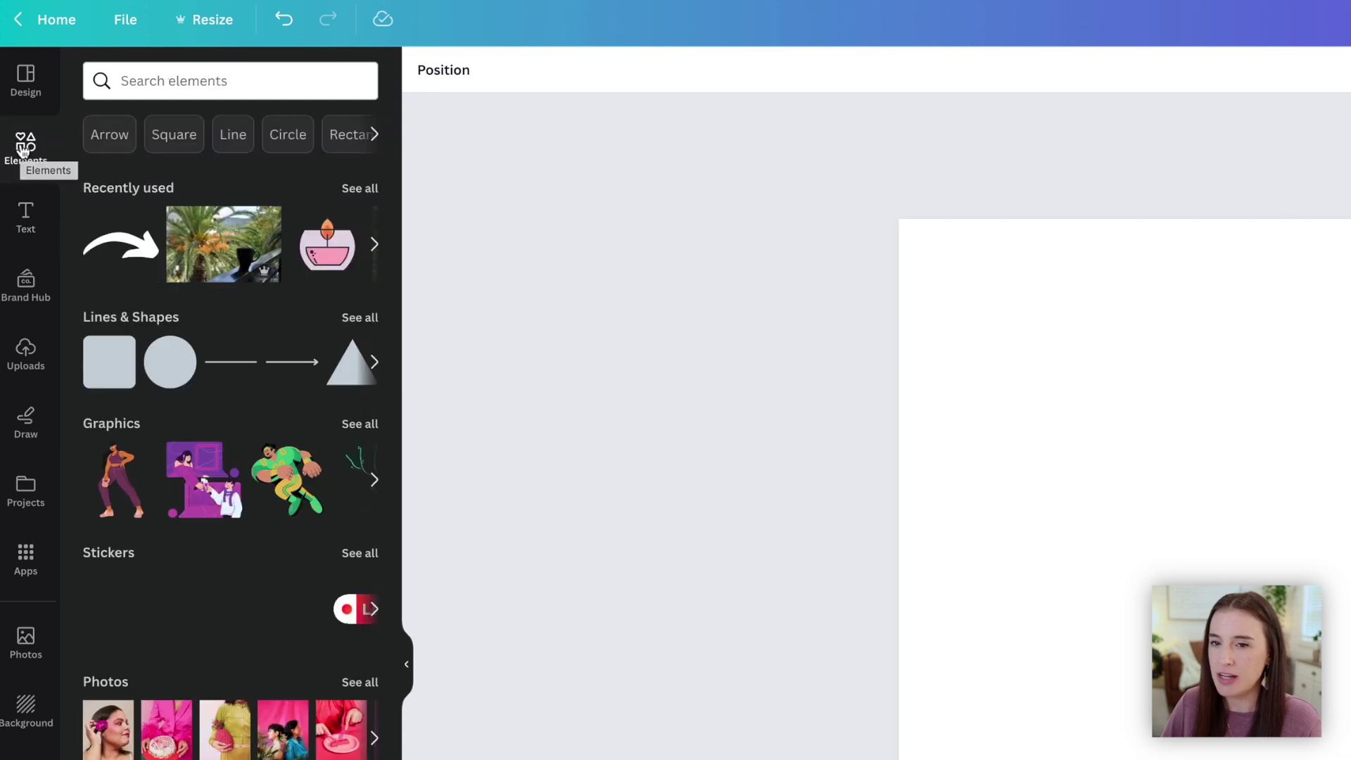
left_click(26, 224)
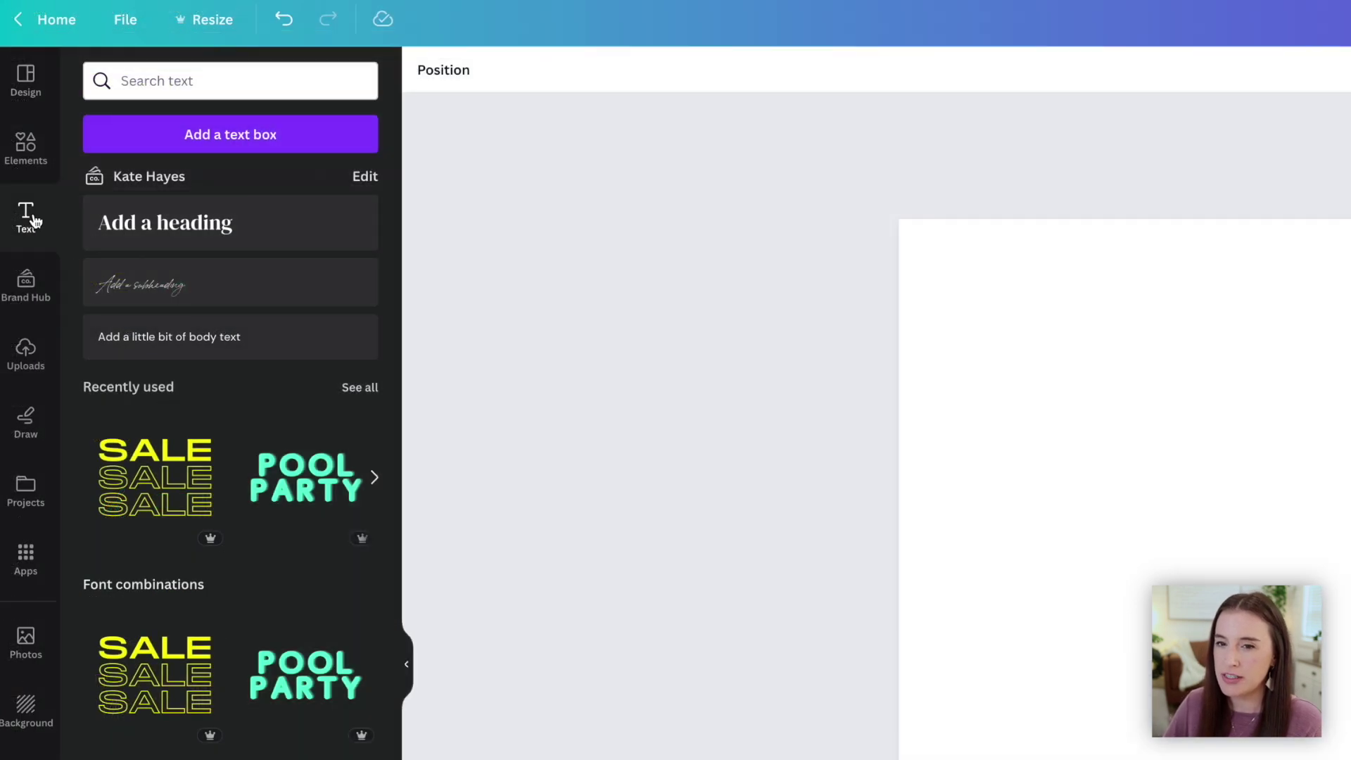
left_click(171, 225)
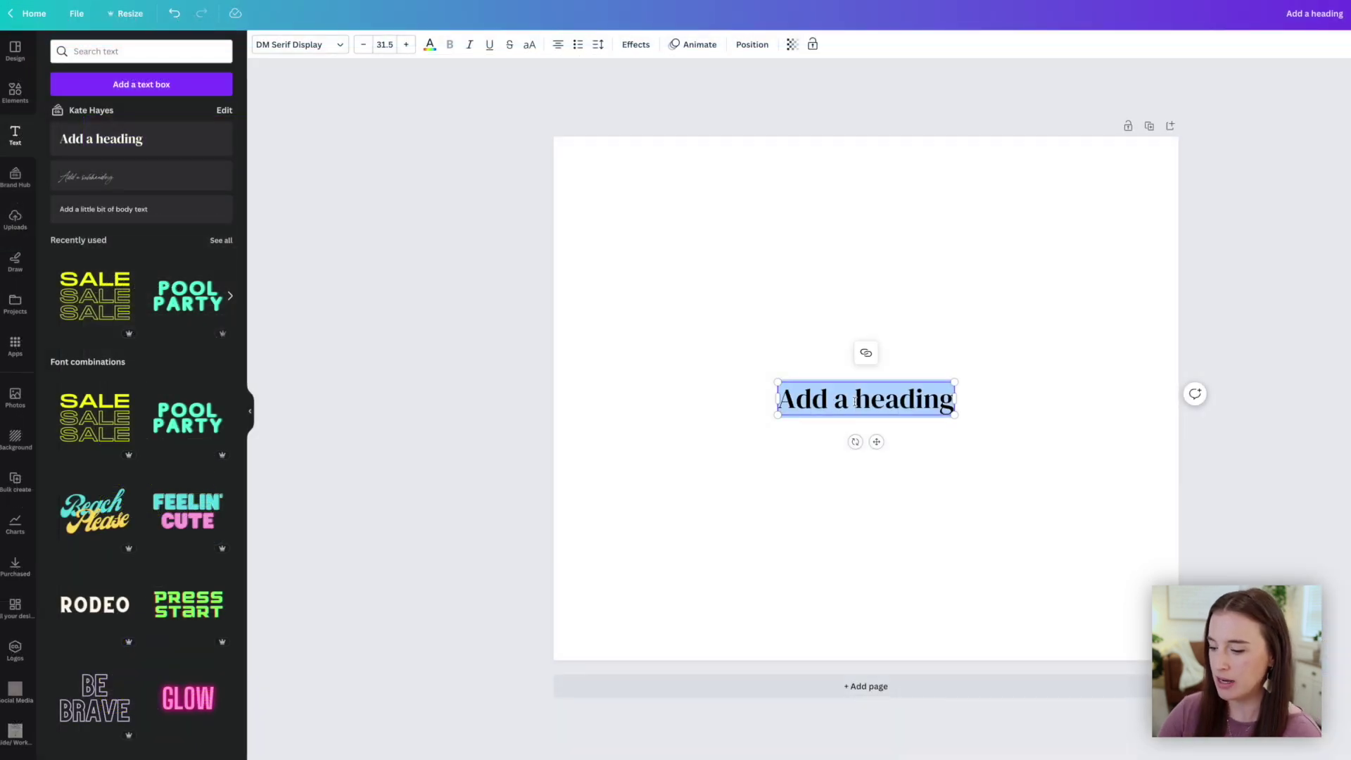
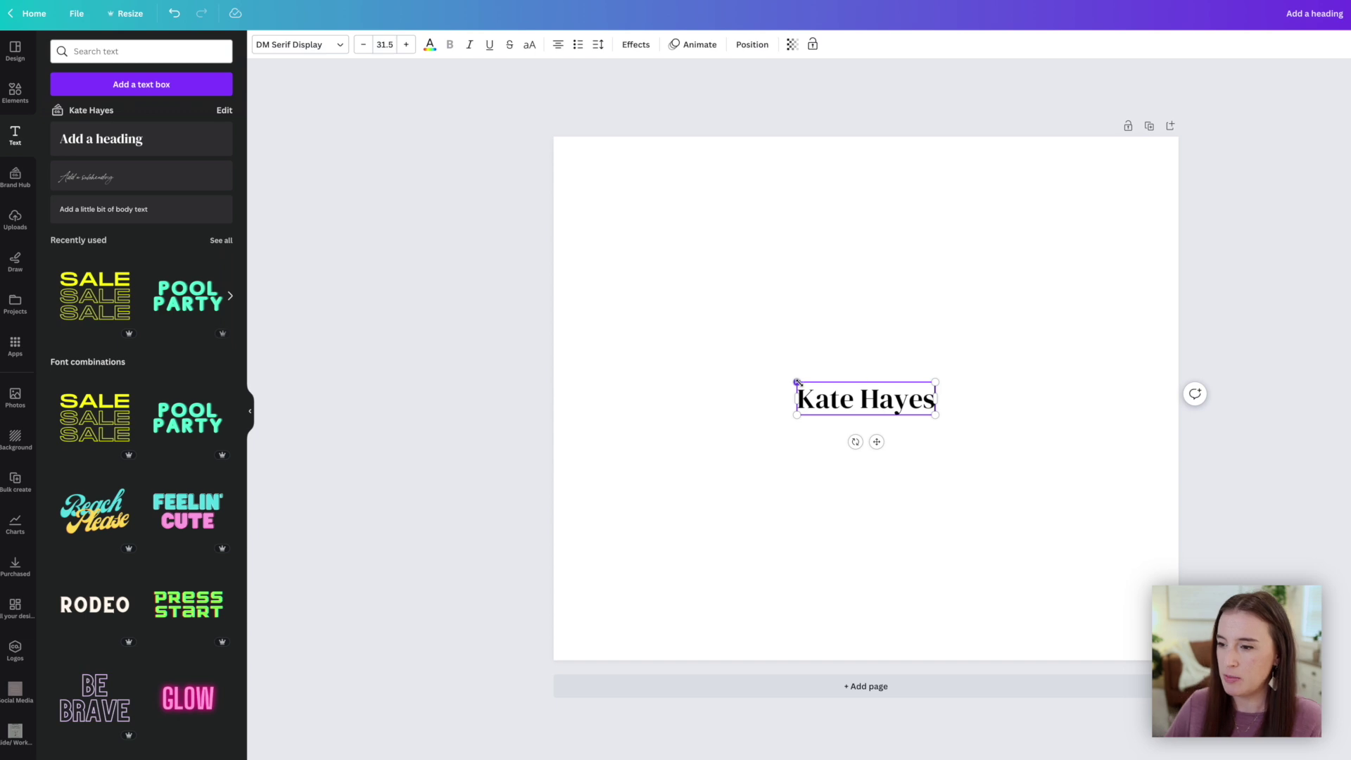
Enlarge the name heading and colour it dark orange from the palette
left_click_drag(797, 382, 579, 330)
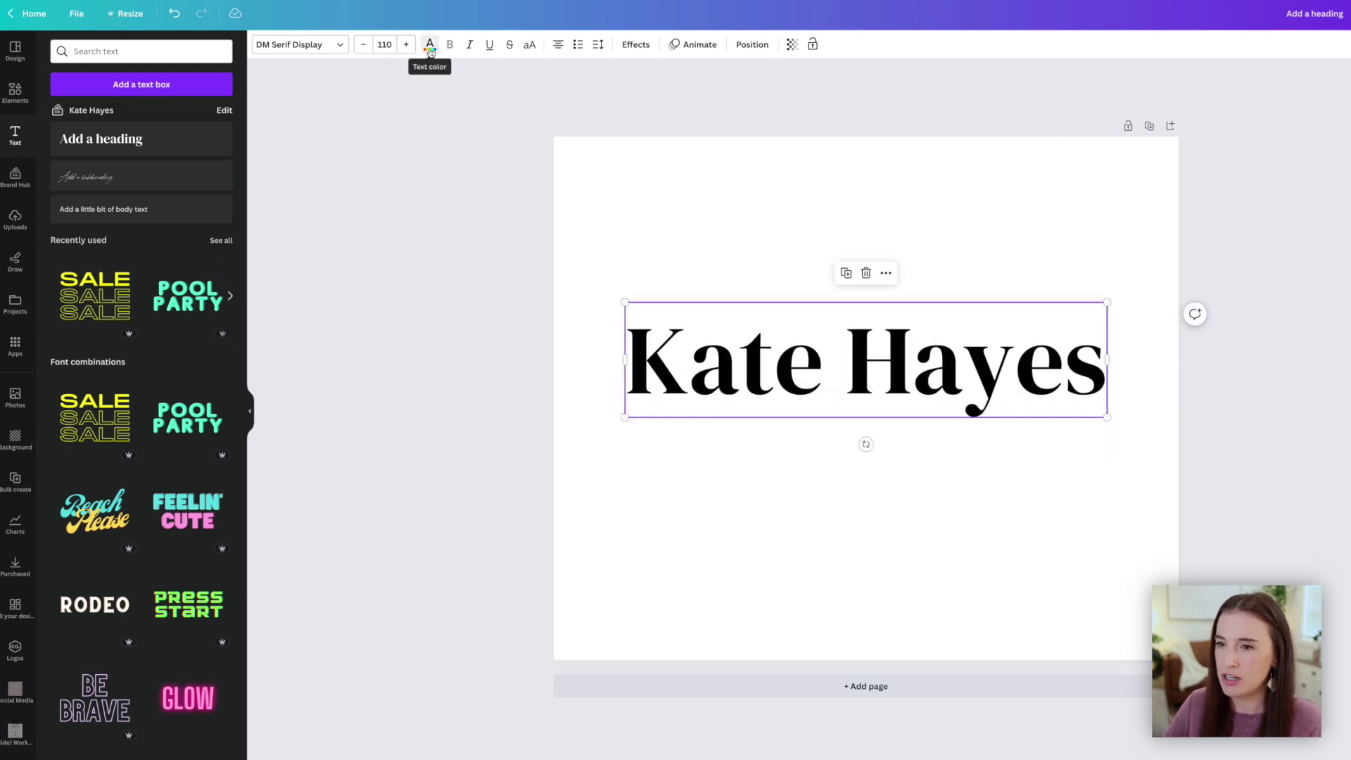
left_click(429, 44)
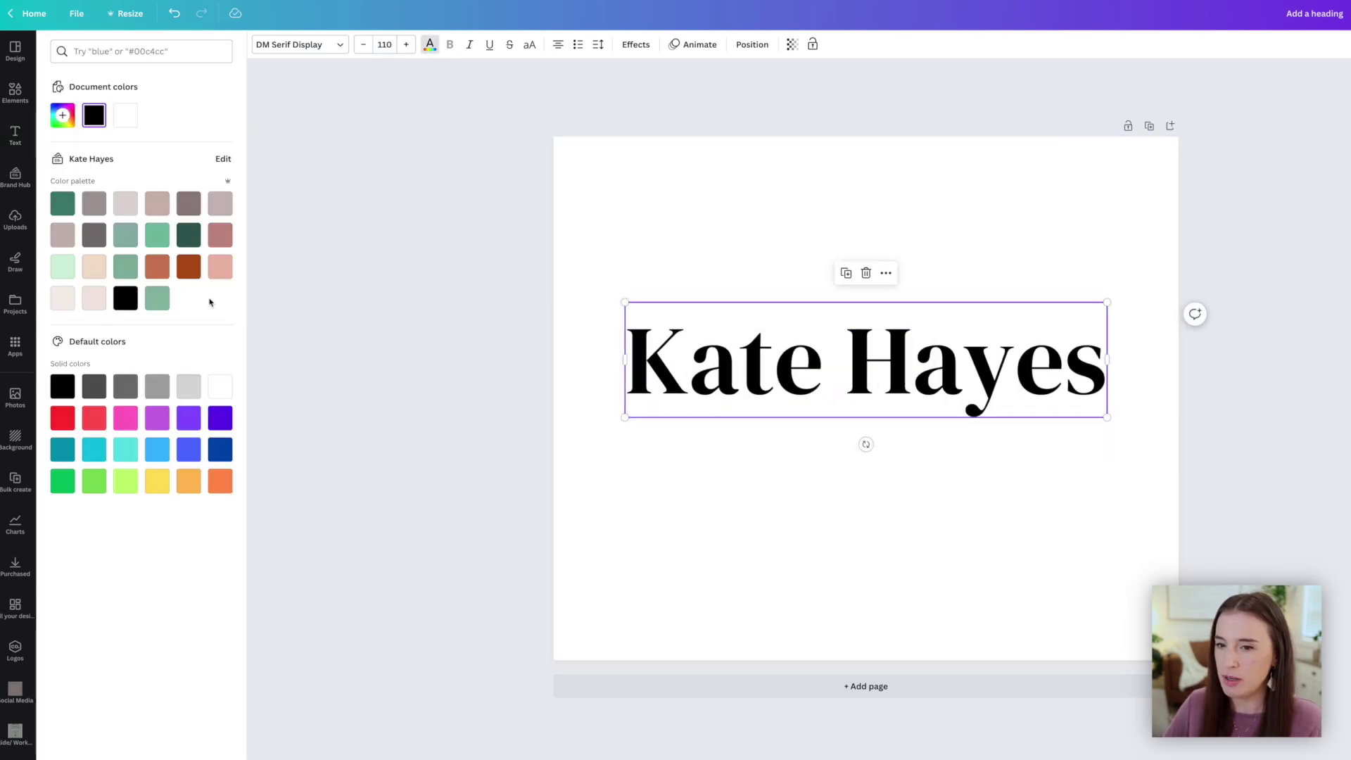
left_click(189, 266)
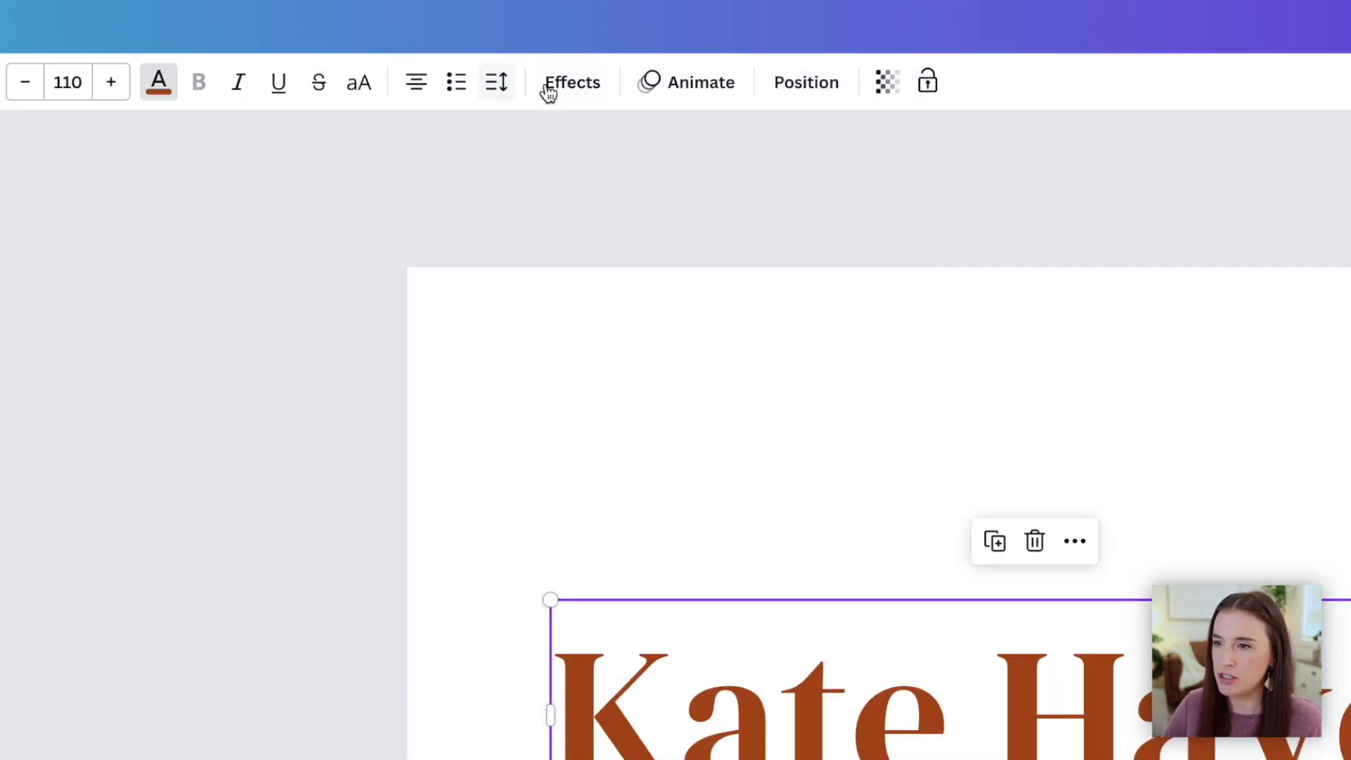
Apply the Shadow effect to the name heading and push its offset farther out
left_click(570, 92)
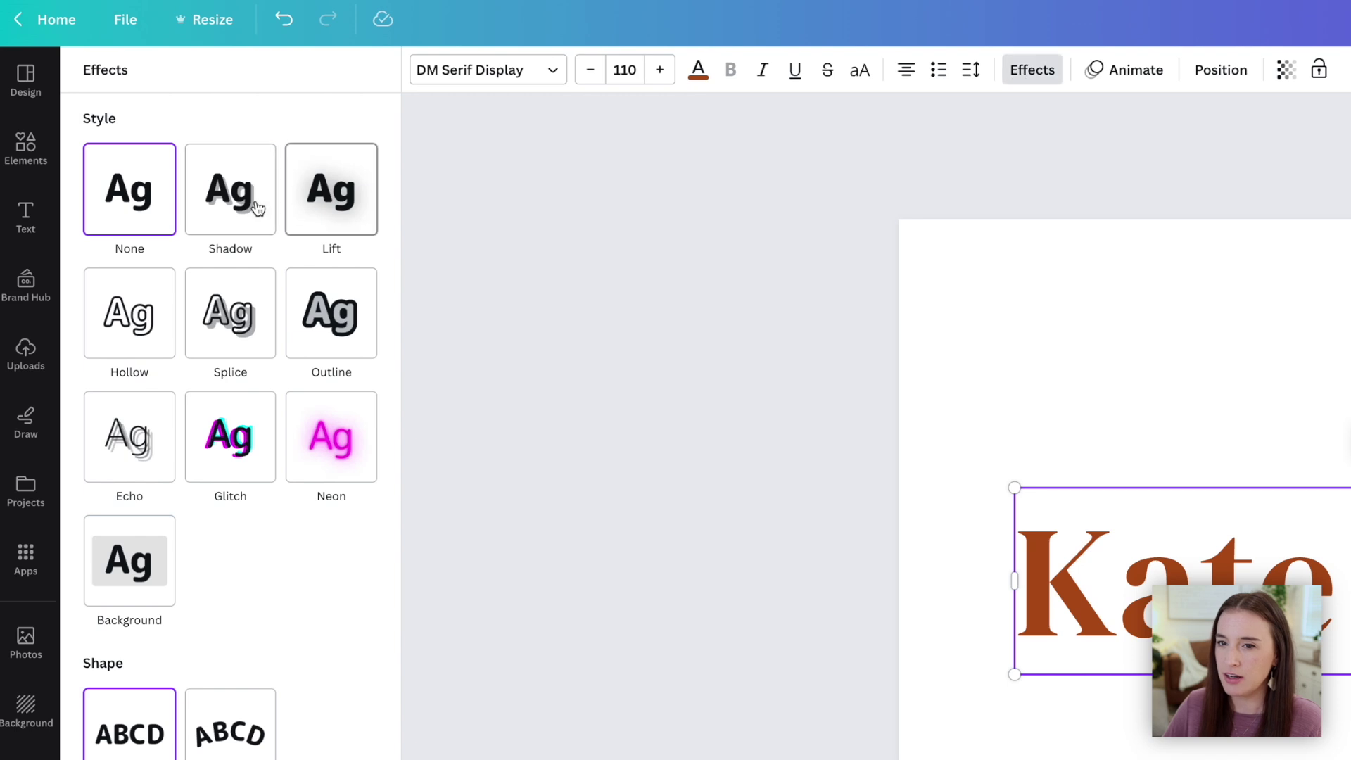
left_click(253, 206)
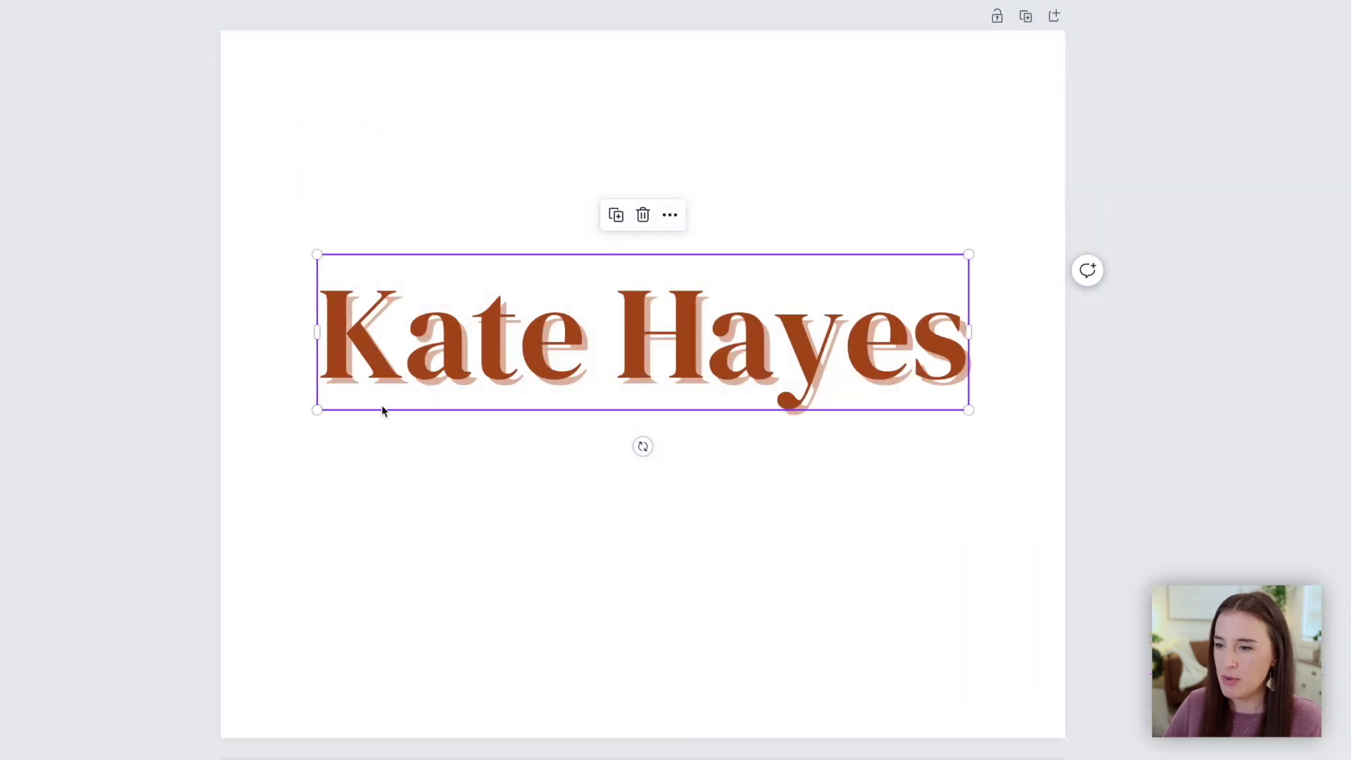
left_click(430, 463)
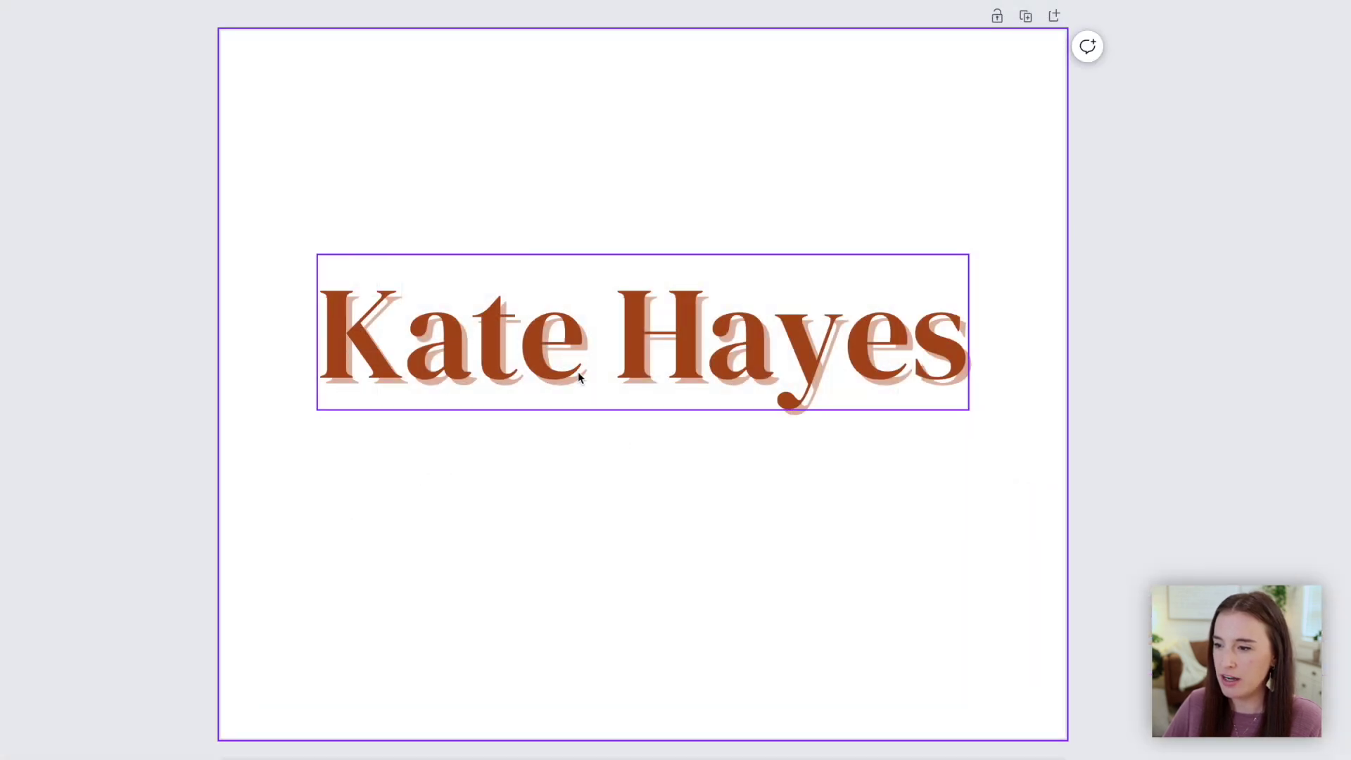
left_click(730, 385)
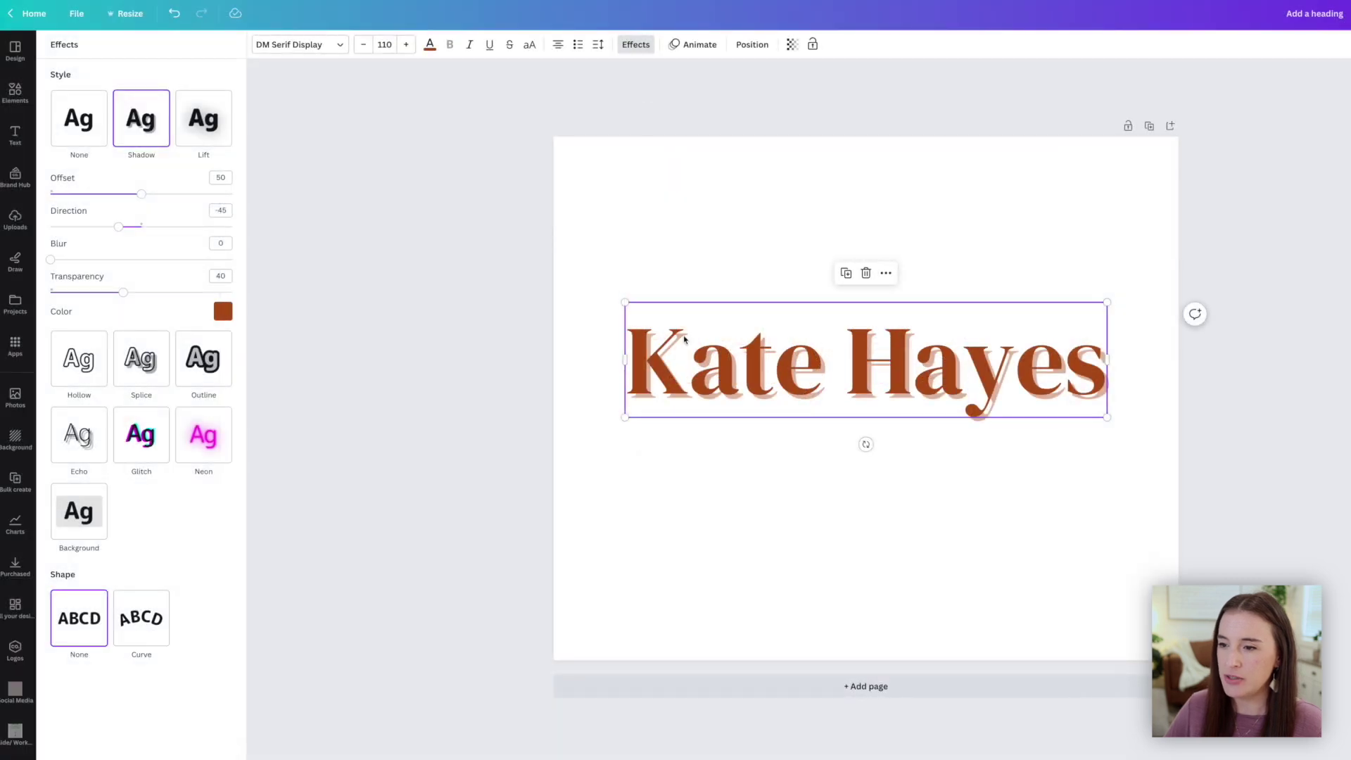
left_click_drag(141, 194, 153, 226)
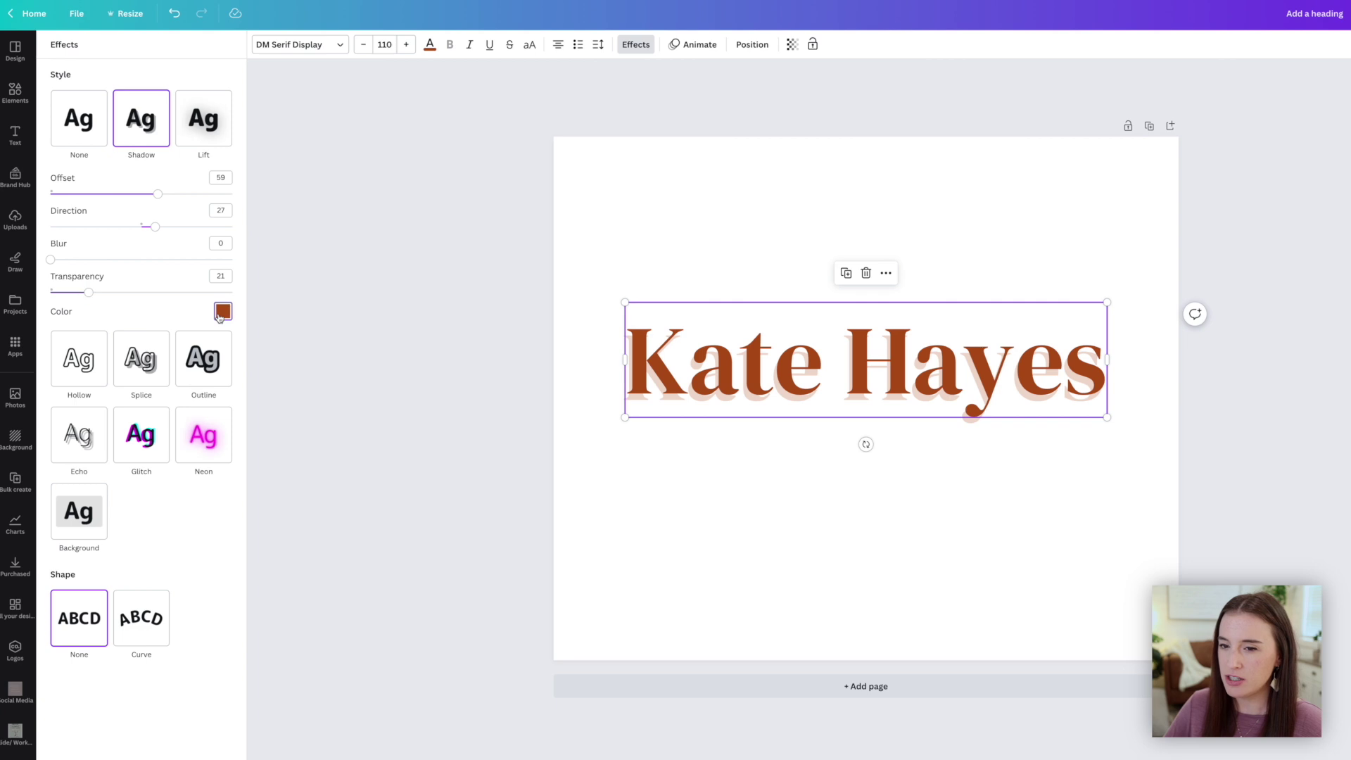
Recolour the heading's shadow with a palette colour, then switch to the Lift effect
left_click(220, 314)
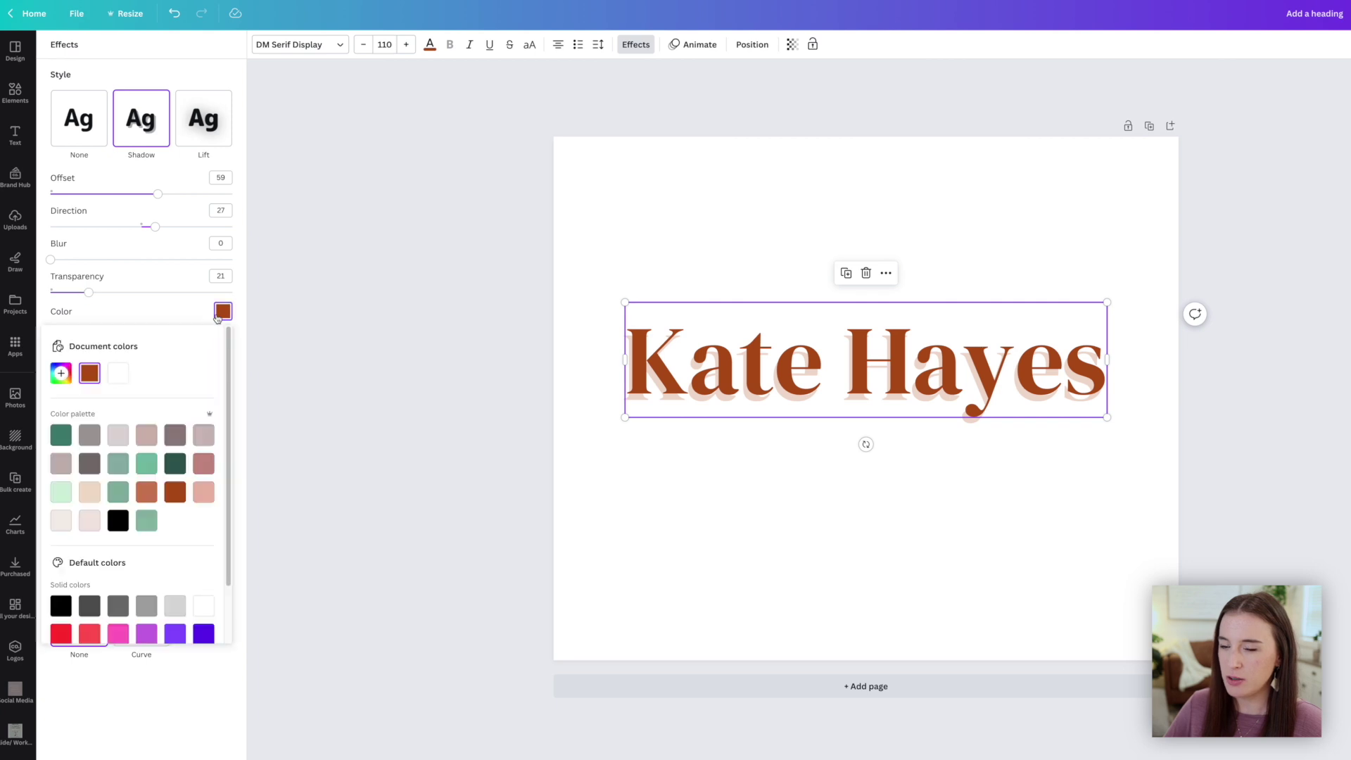
left_click(147, 464)
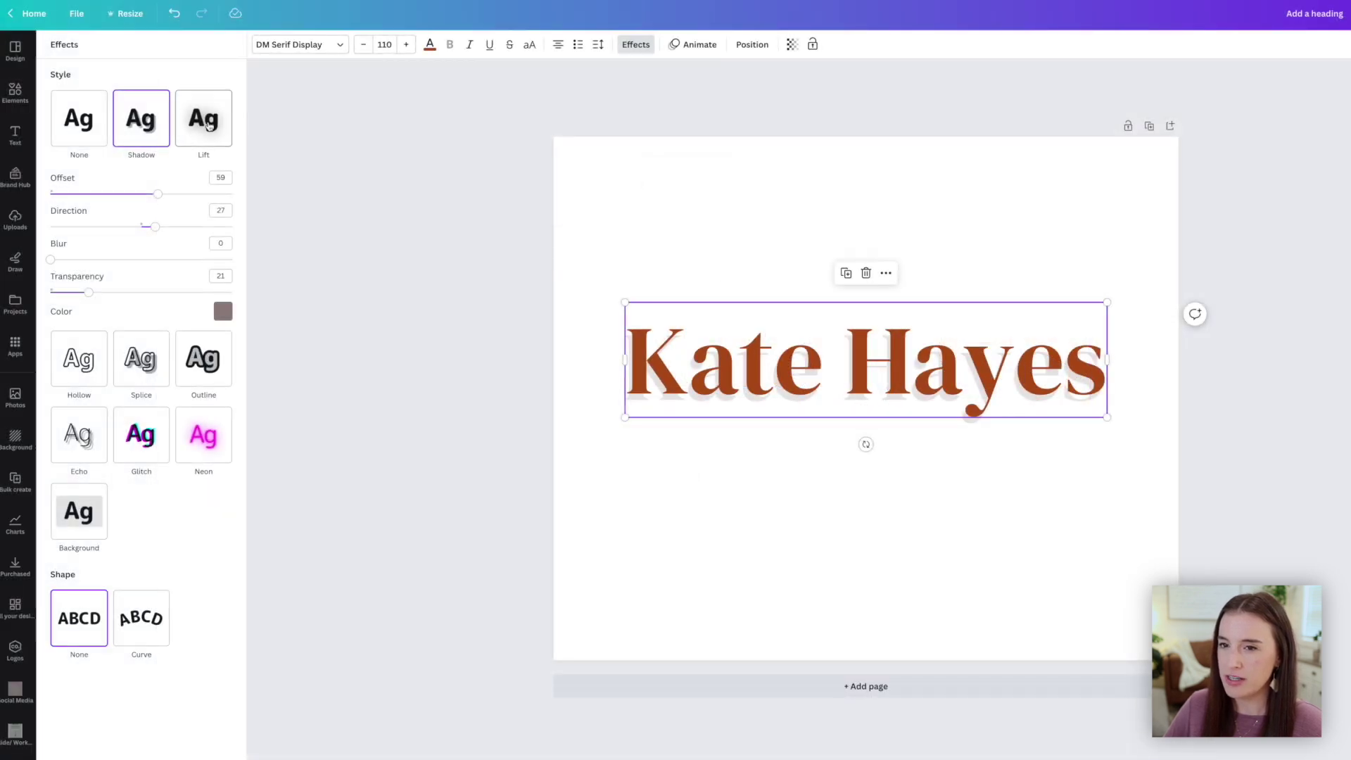
left_click(216, 130)
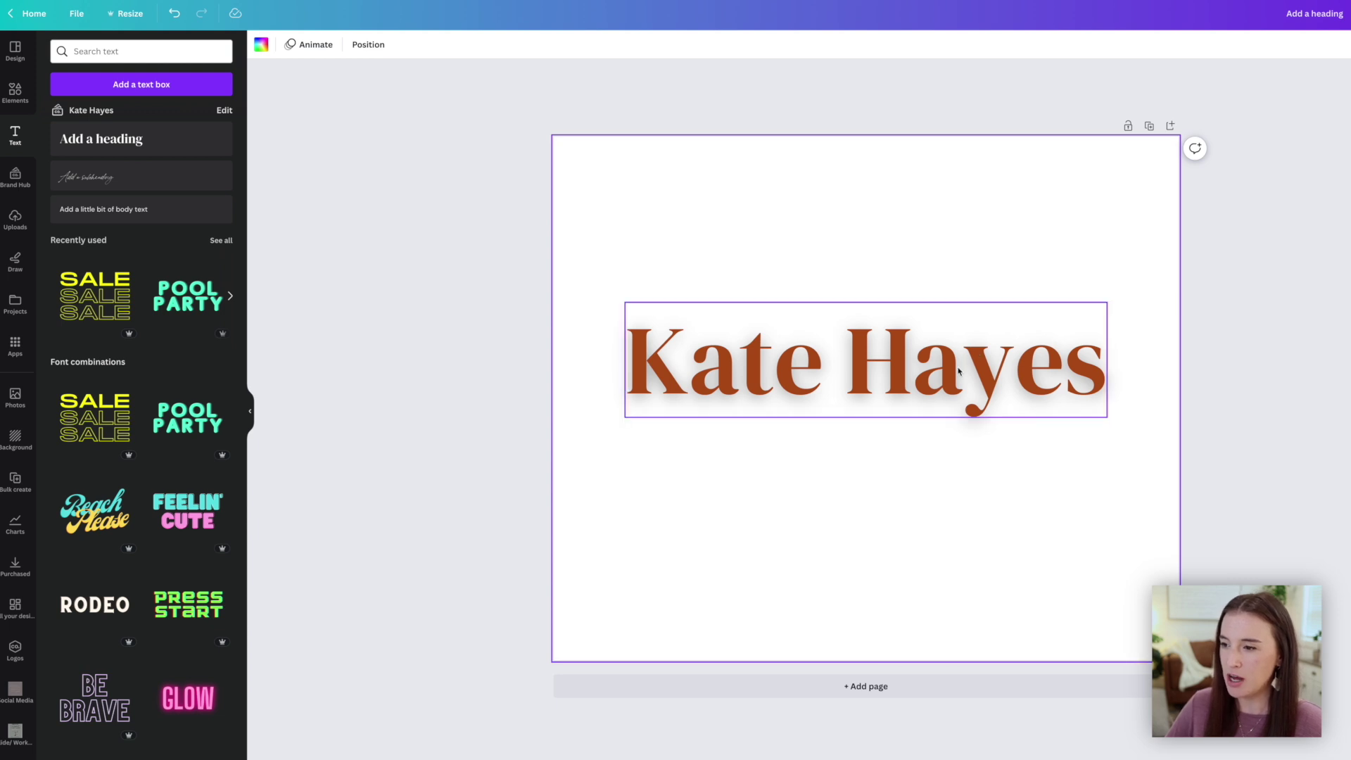
Reselect the heading and review its Lift effect settings at intensity 50
left_click(877, 359)
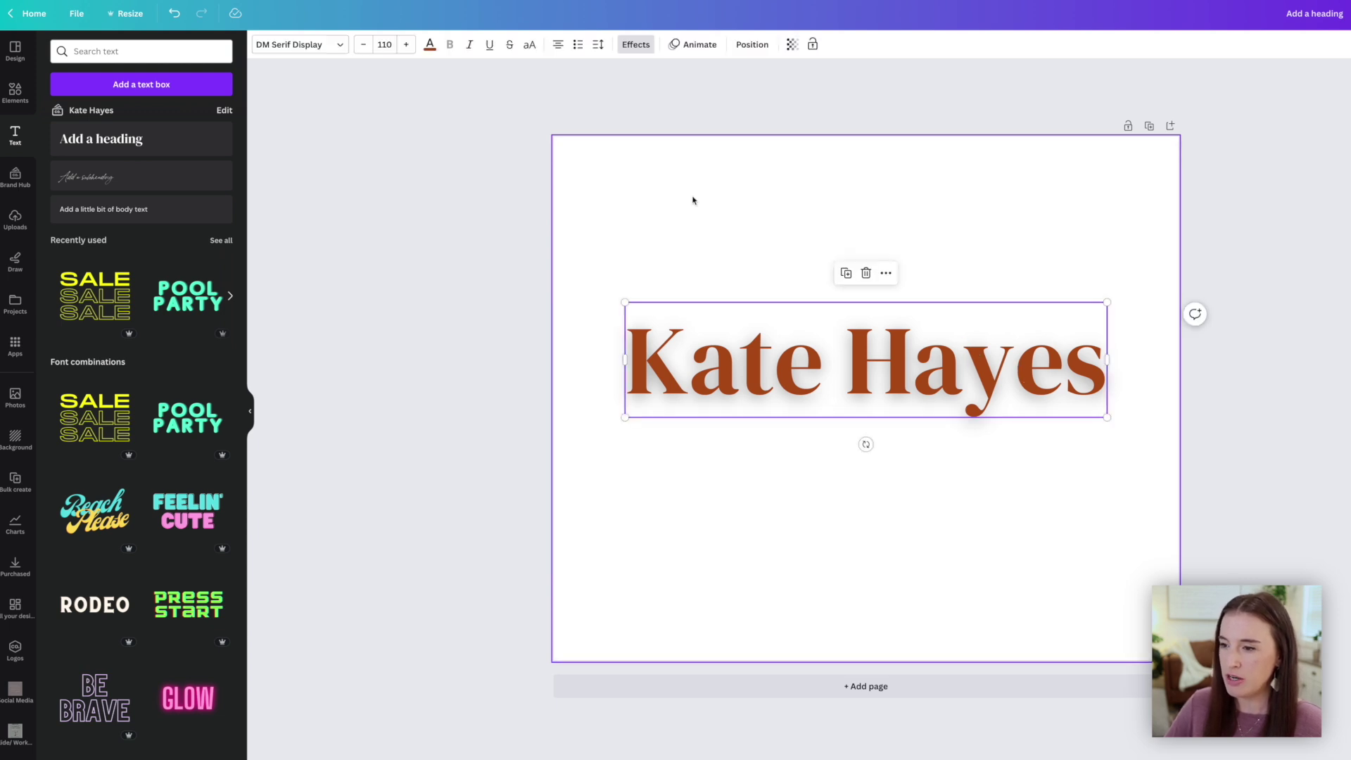
left_click(635, 44)
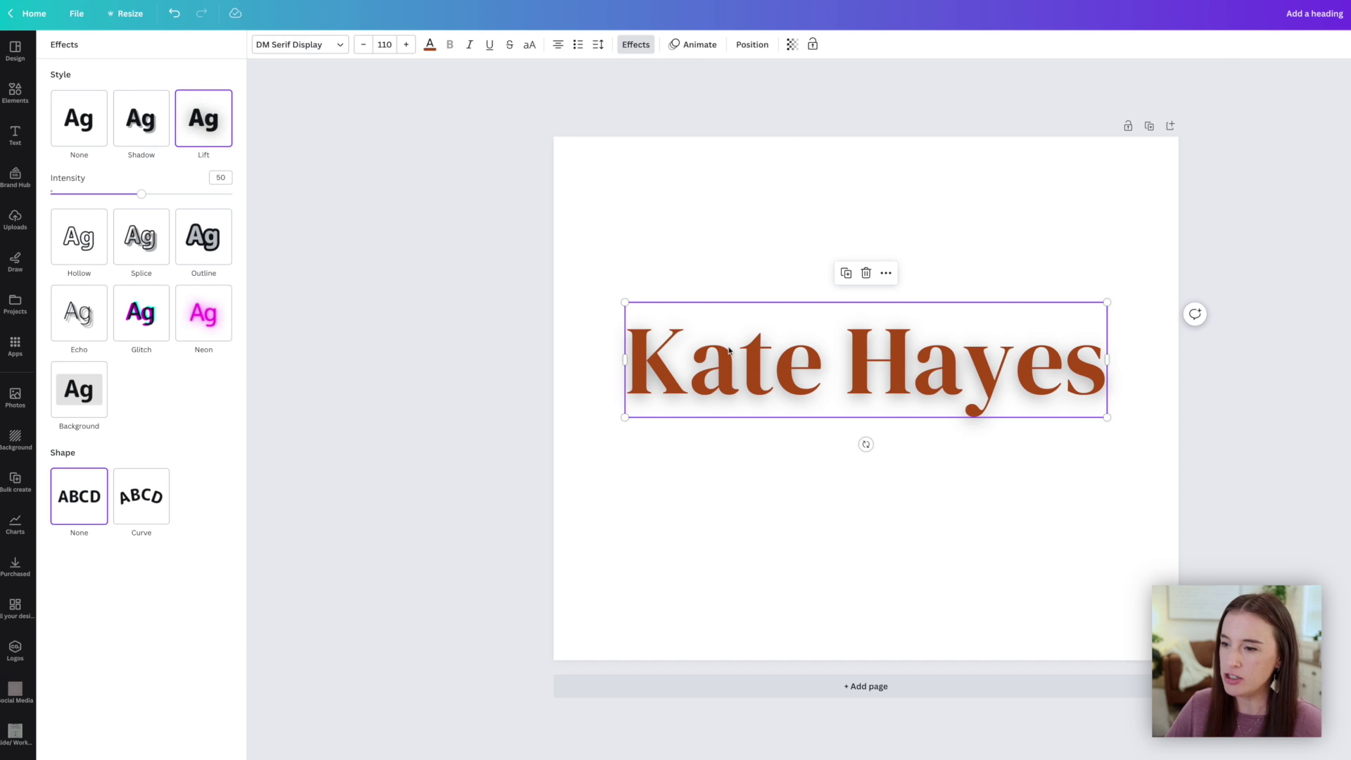
left_click(797, 494)
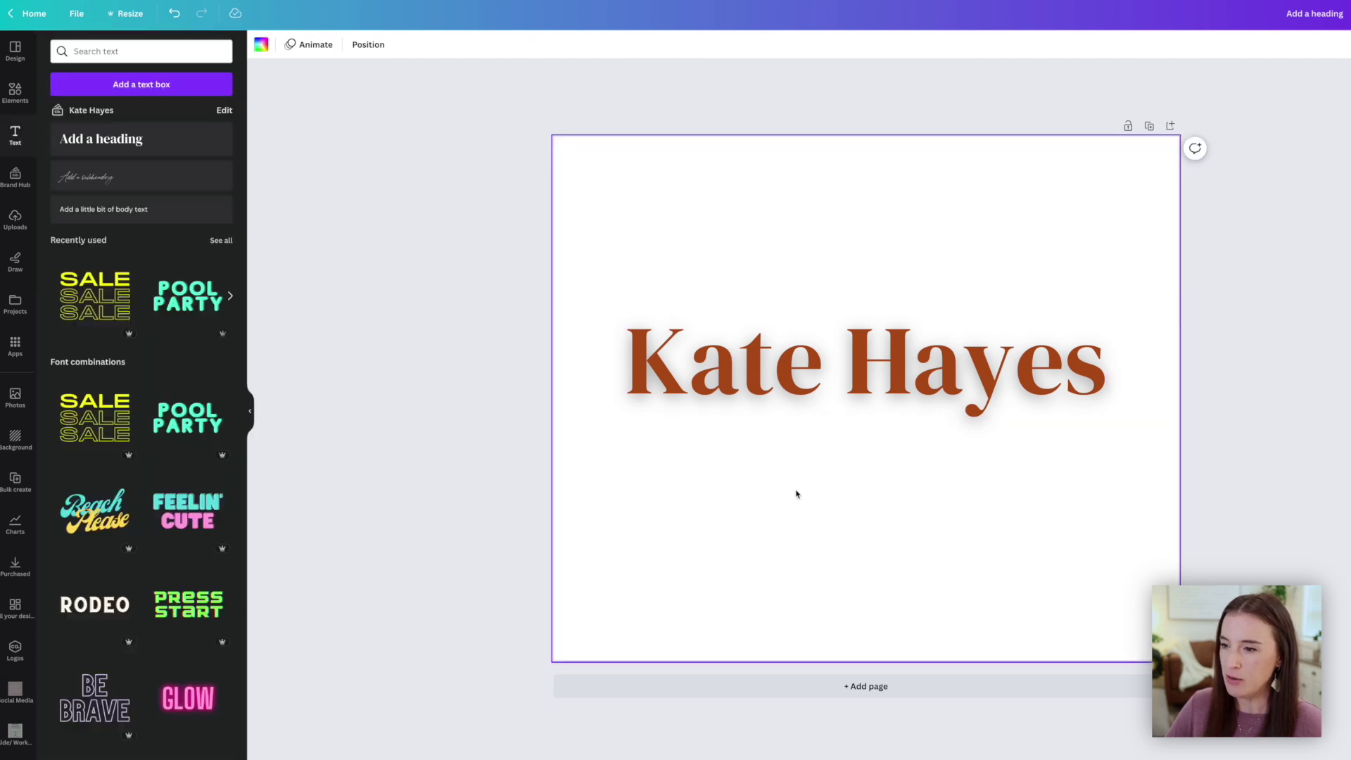
left_click(834, 374)
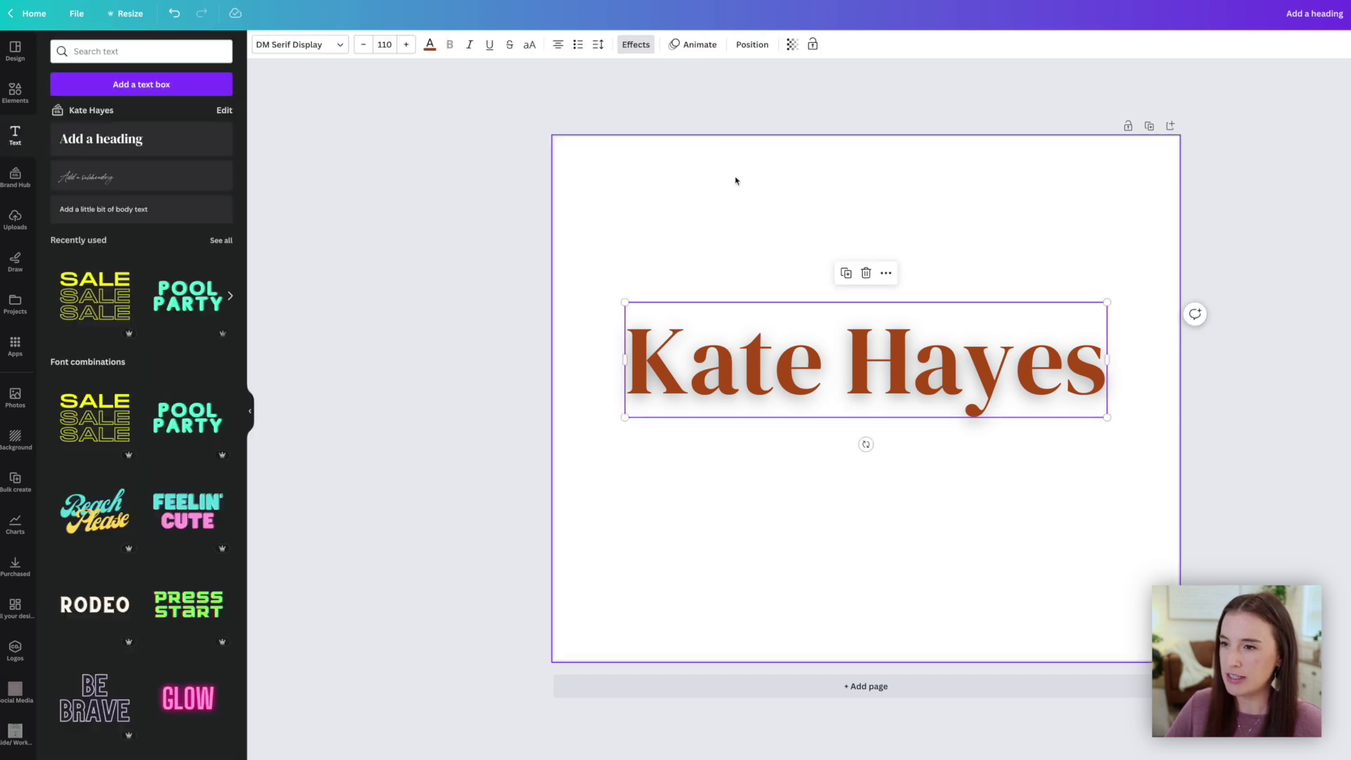
left_click(633, 47)
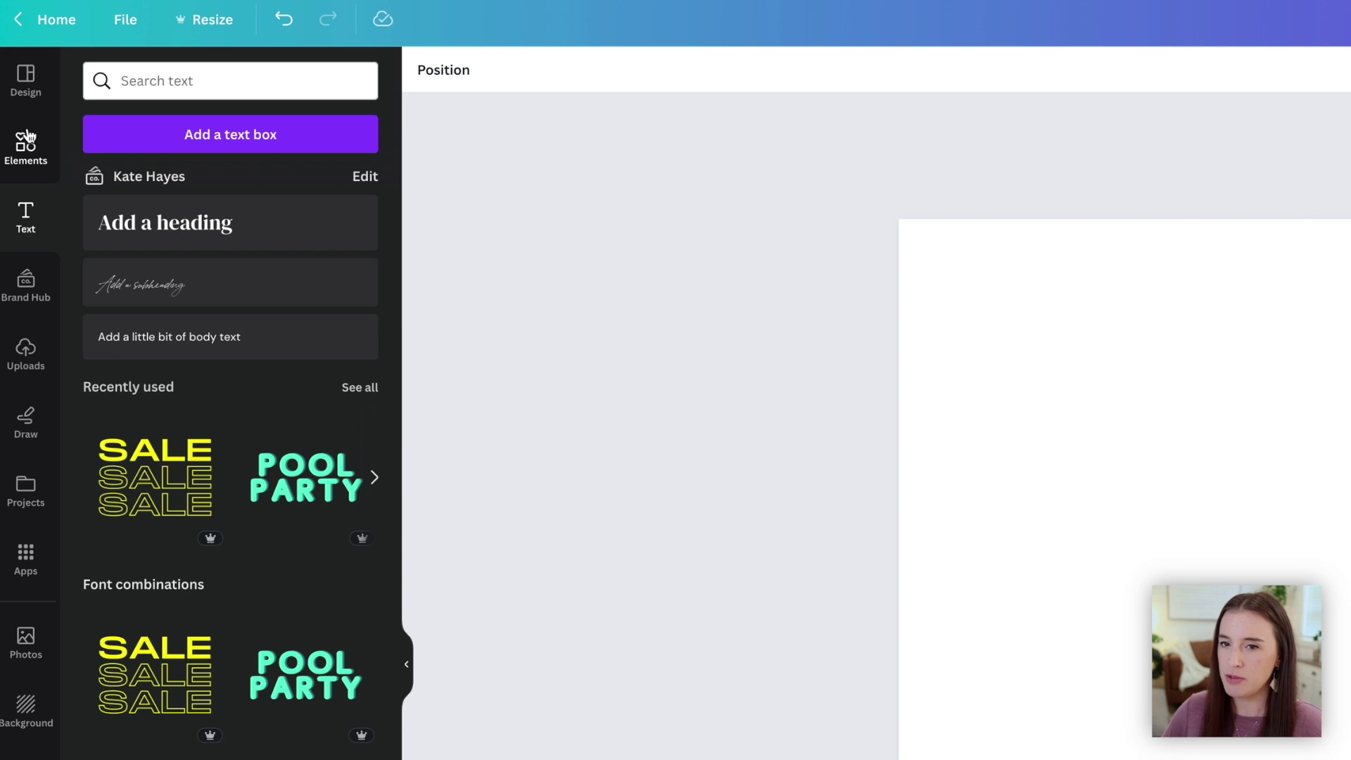
Search elements for 'beach p', add the pastel sunset beach photo, and apply a drop shadow
left_click(17, 87)
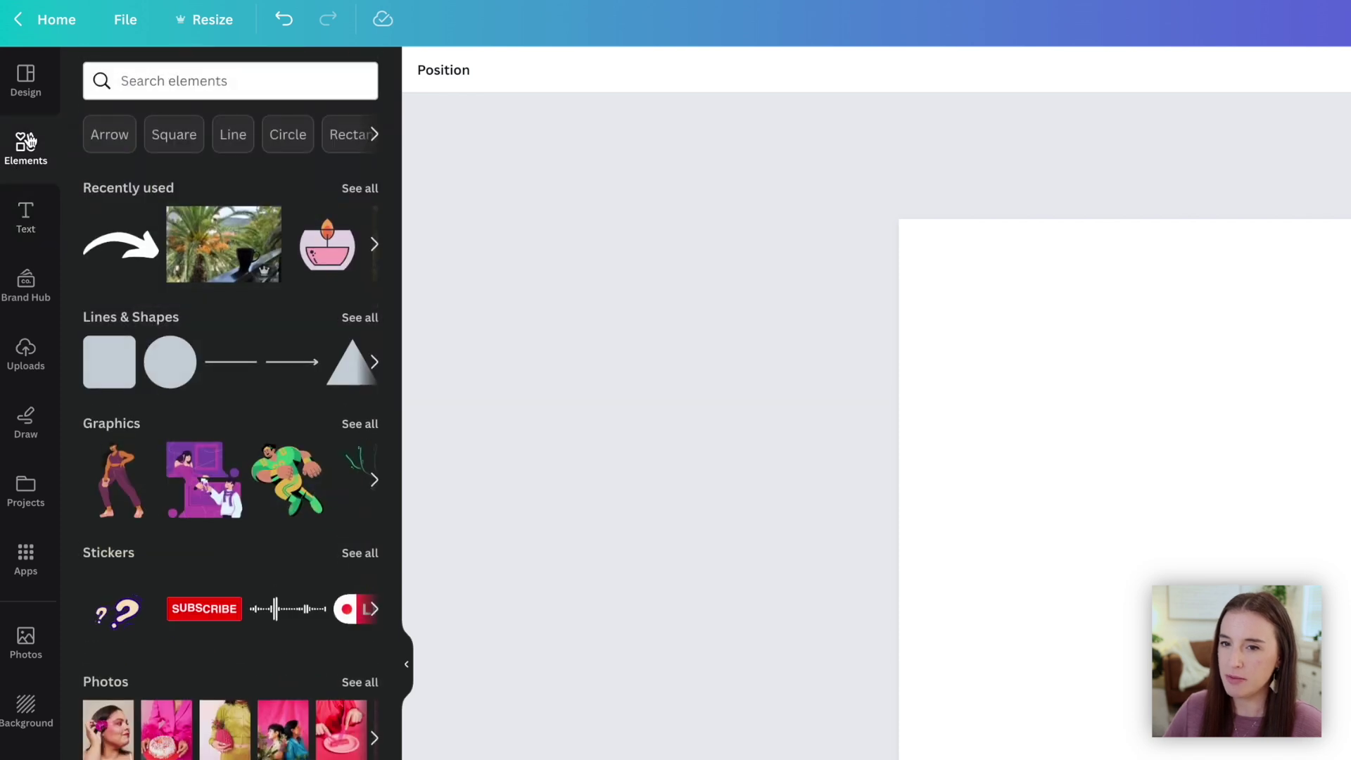
left_click(235, 85)
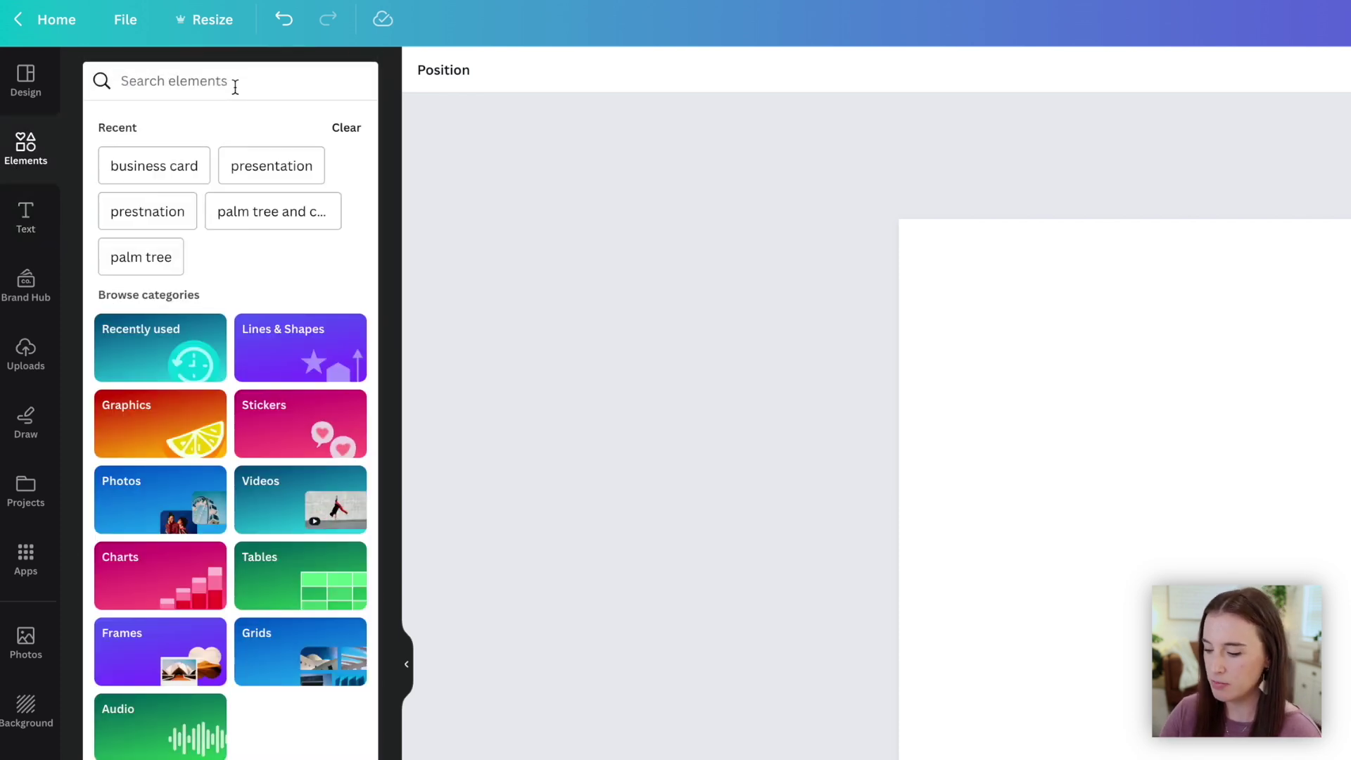
type("beach p")
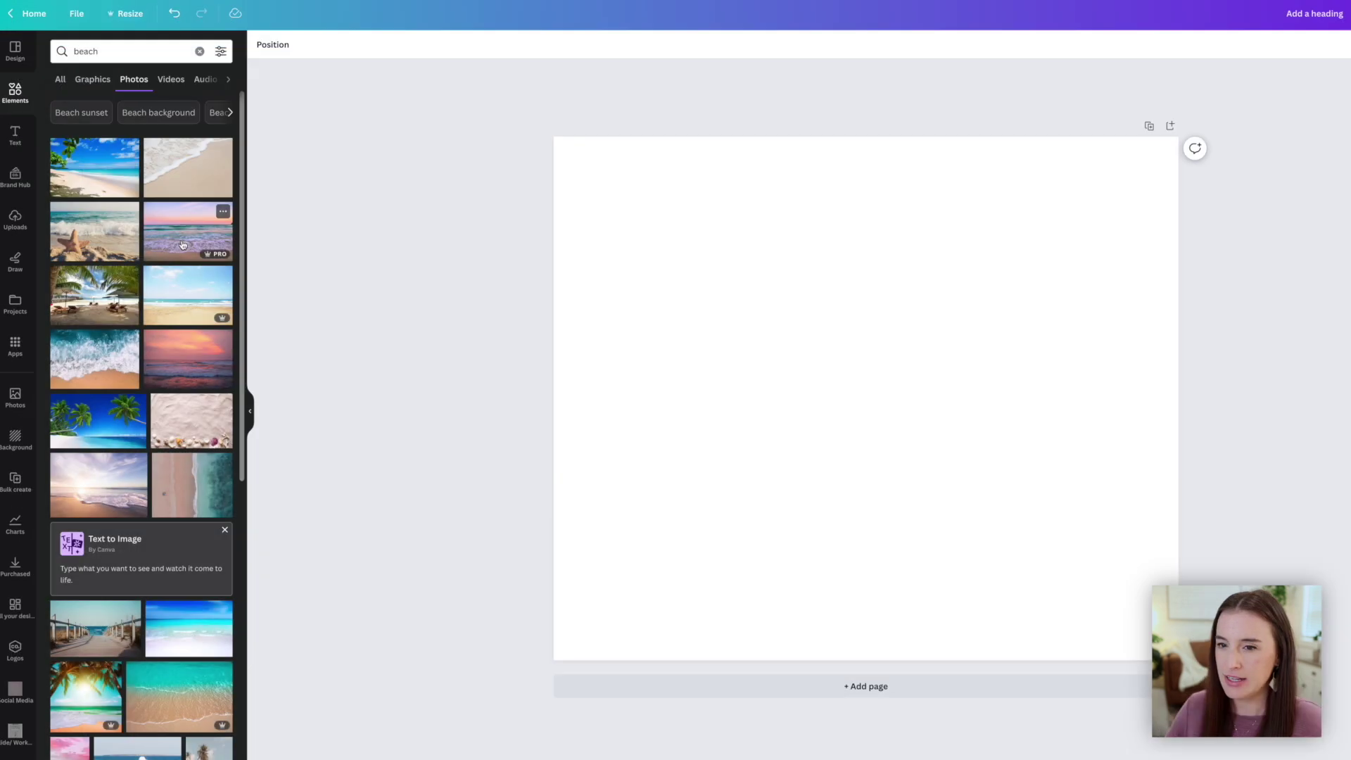
left_click(188, 362)
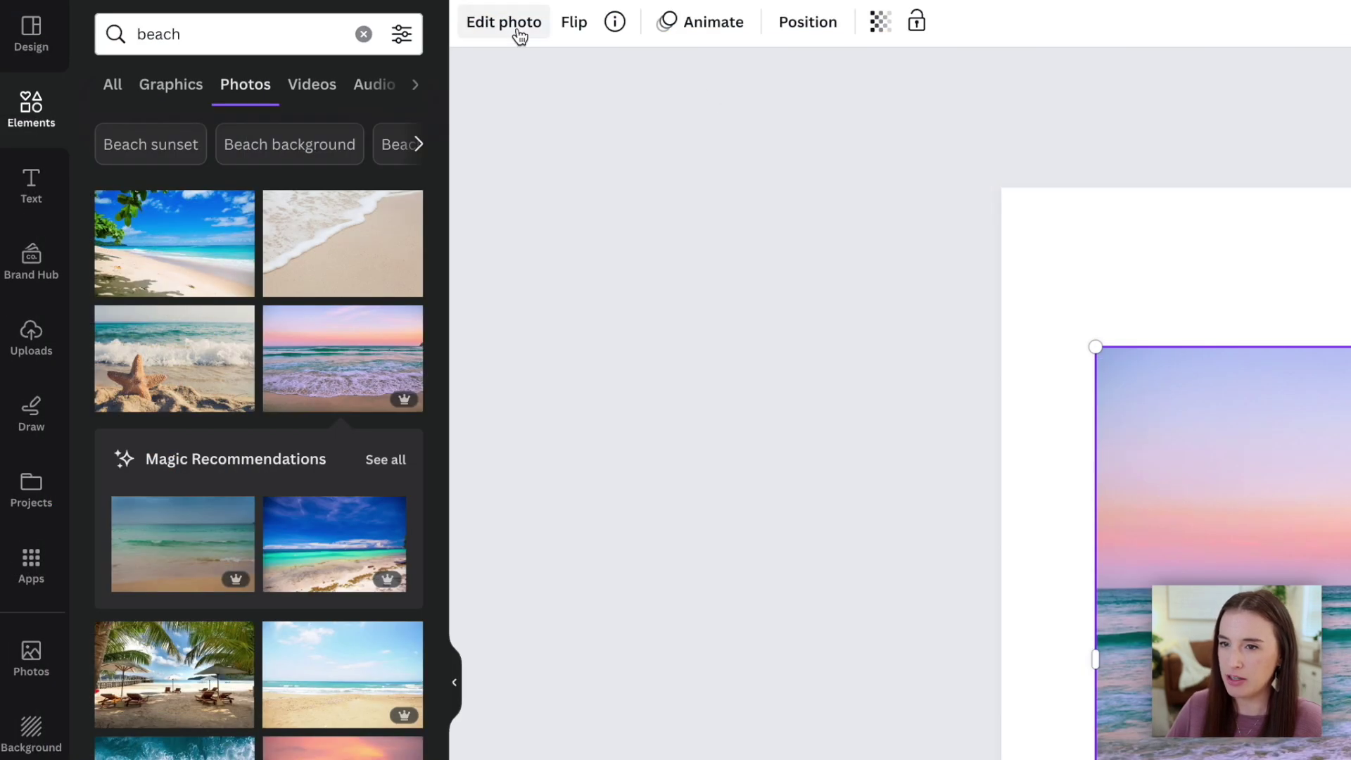
left_click(517, 29)
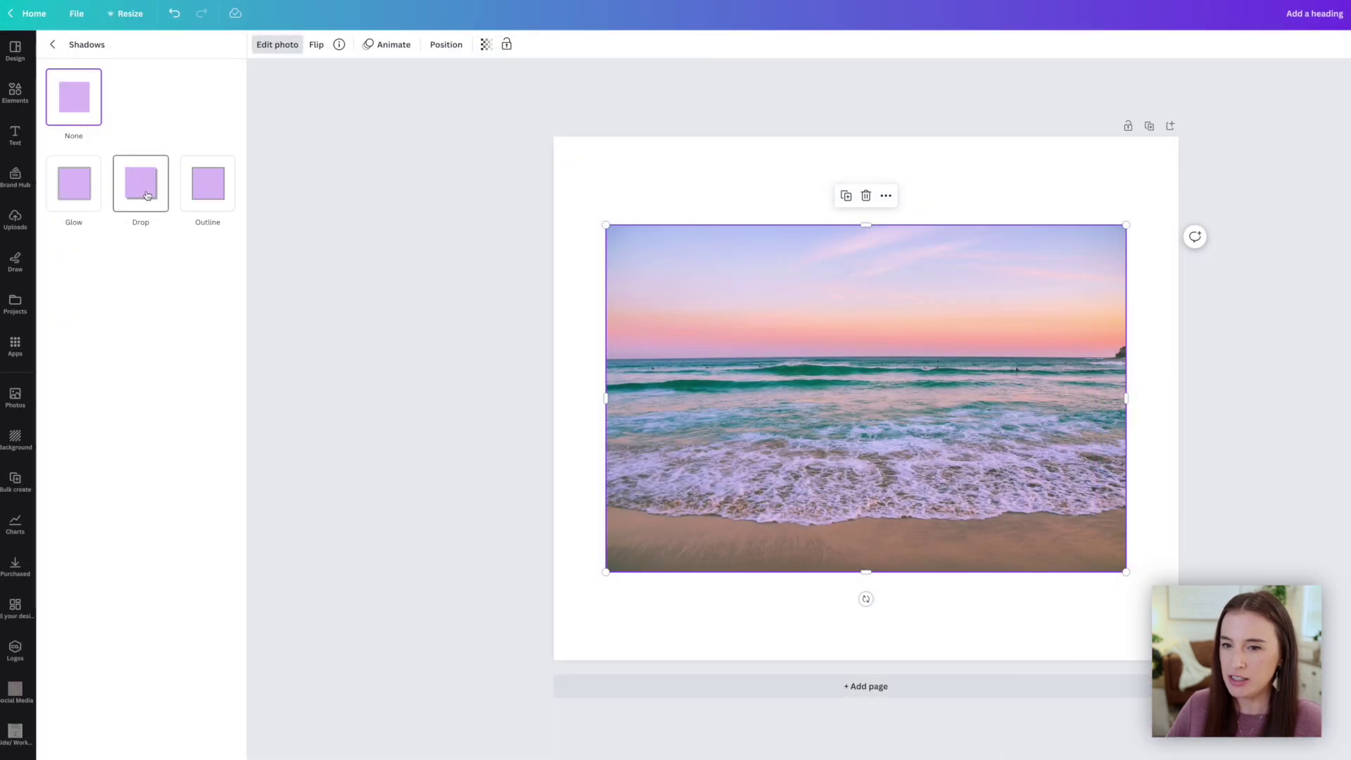
left_click(258, 275)
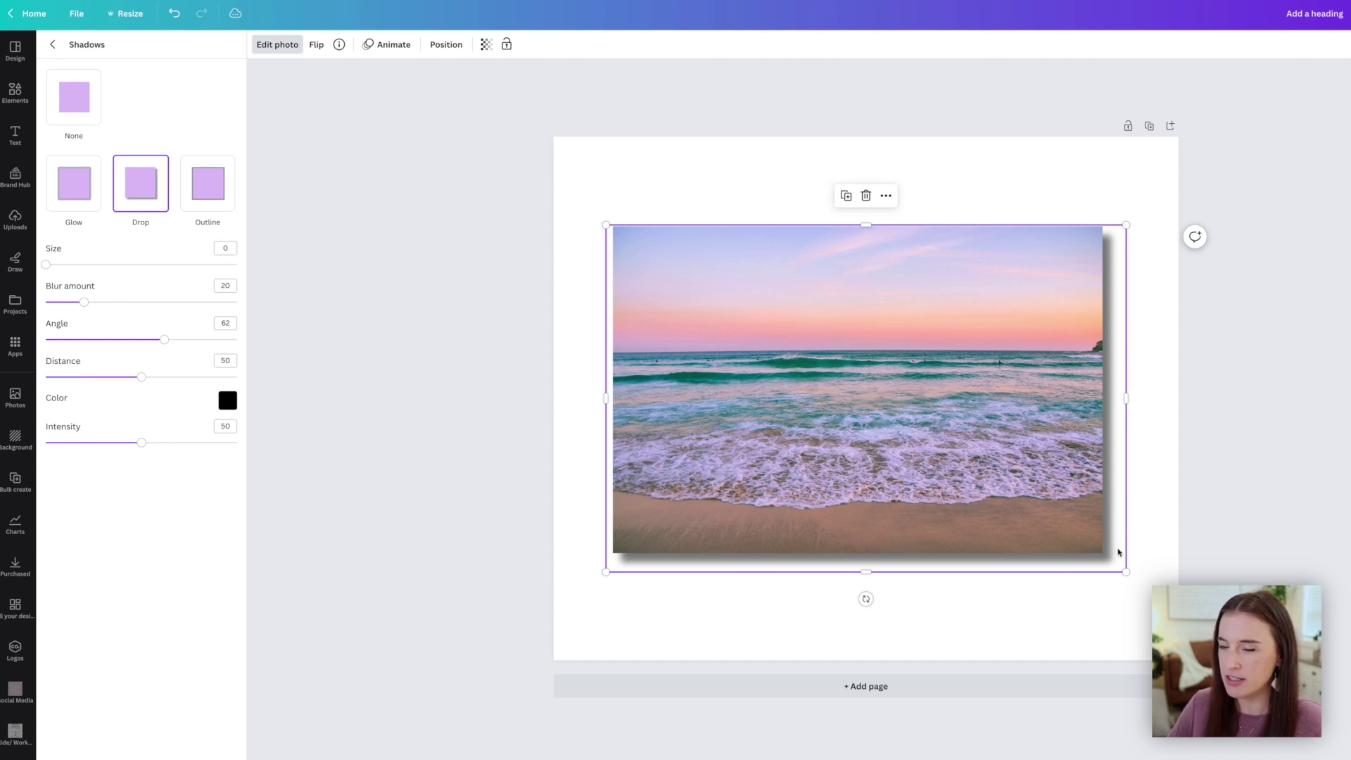
Adjust the photo shadow's size, blur, angle and distance, and raise intensity to full
left_click_drag(45, 265, 86, 281)
mouse_move(84, 302)
left_mouse_down()
mouse_move(162, 311)
mouse_move(87, 303)
left_mouse_up()
mouse_move(164, 339)
left_mouse_down()
mouse_move(99, 339)
mouse_move(168, 339)
left_mouse_up()
left_click_drag(141, 377, 109, 378)
left_click(227, 400)
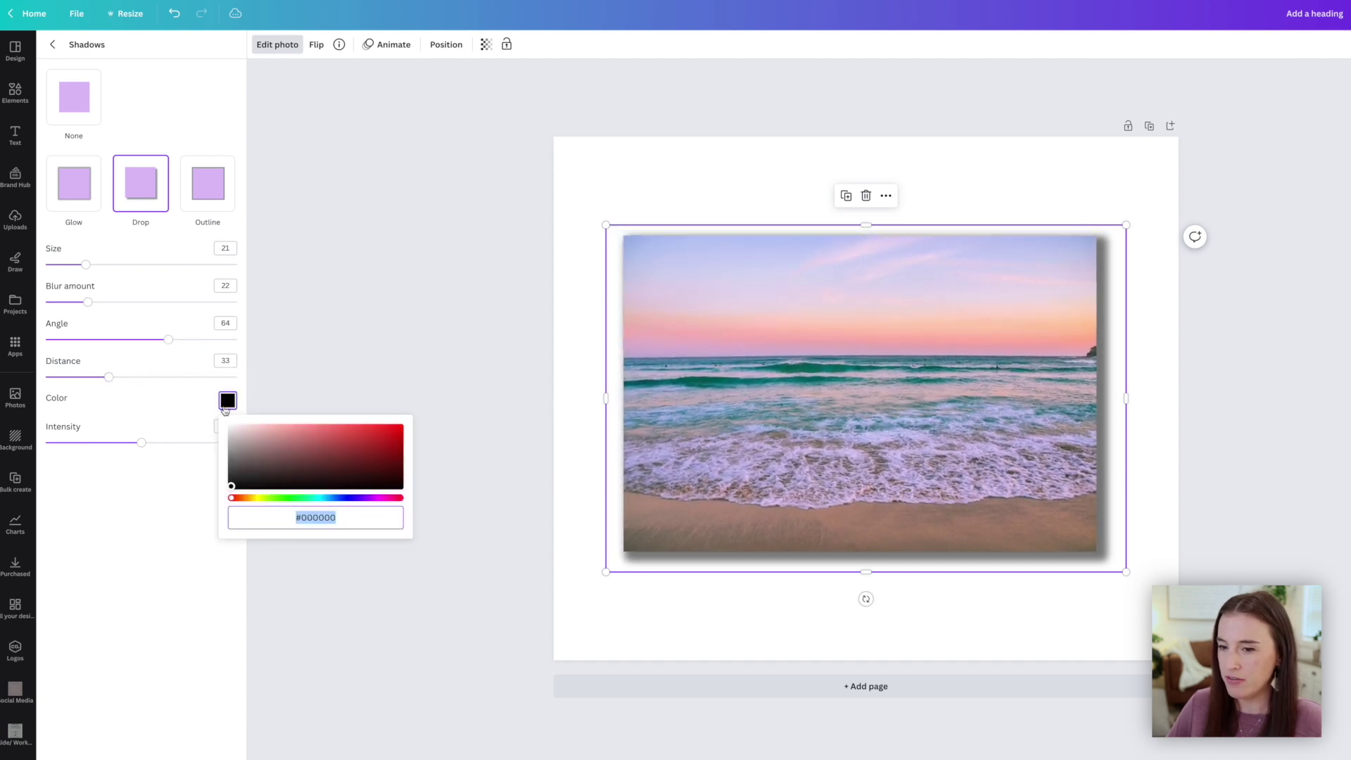
left_click_drag(141, 442, 239, 449)
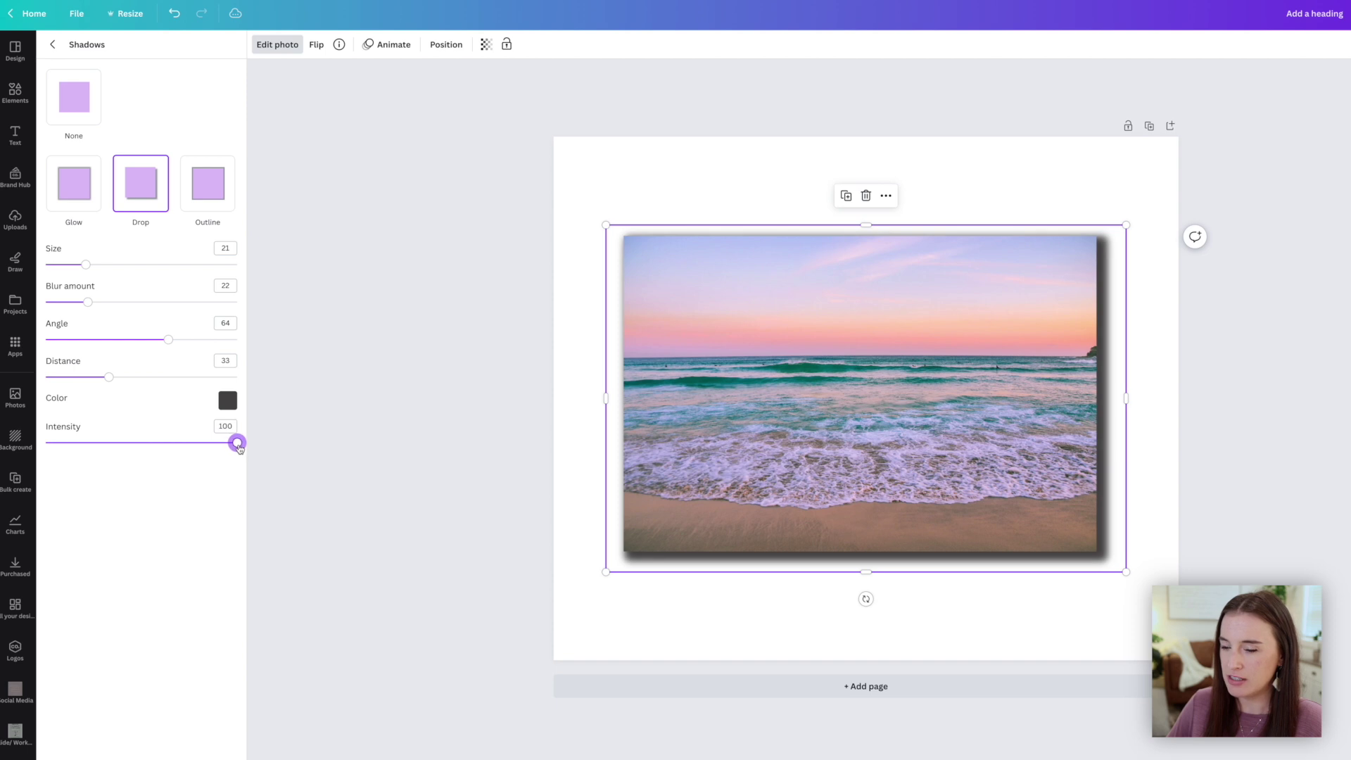
left_click(670, 620)
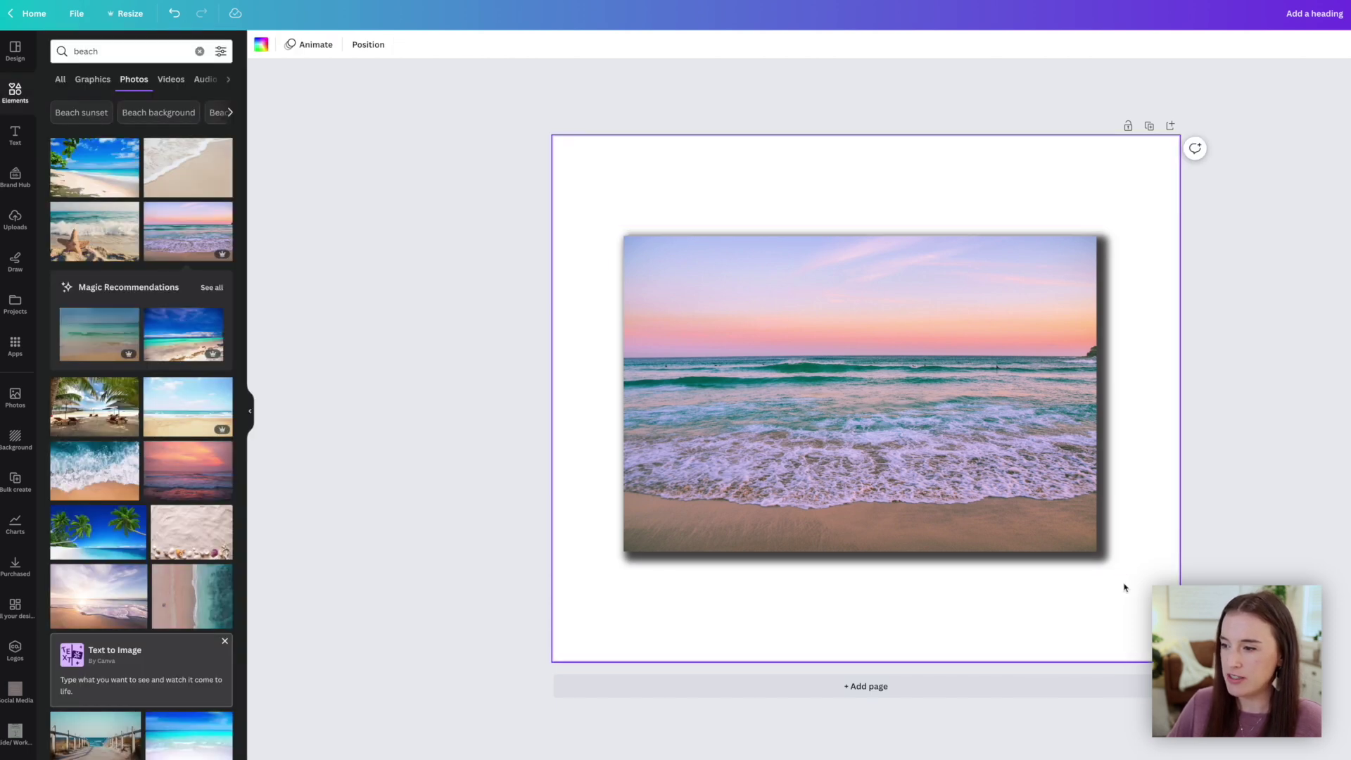
Recolour the photo's shadow grey #7D7A7A and set its intensity to 41
left_click(1110, 554)
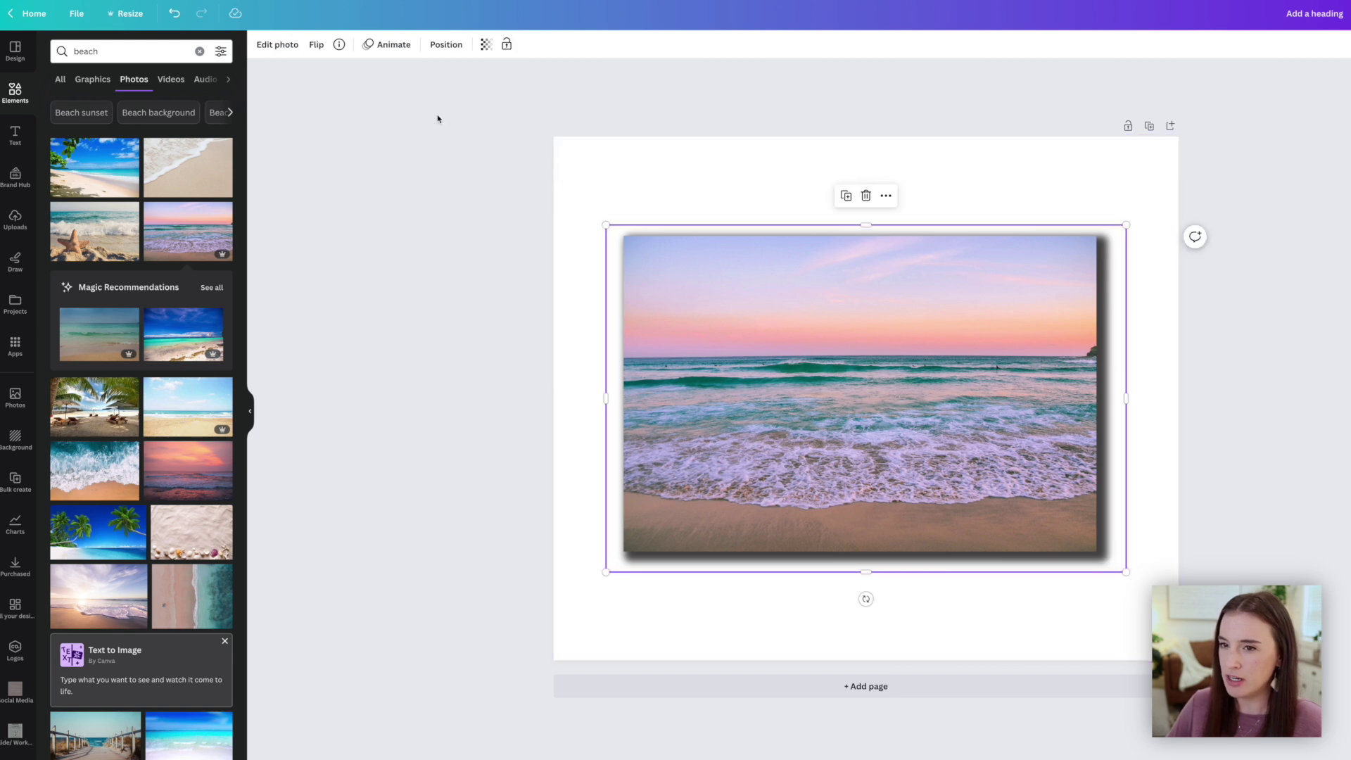
left_click(277, 48)
left_click(83, 371)
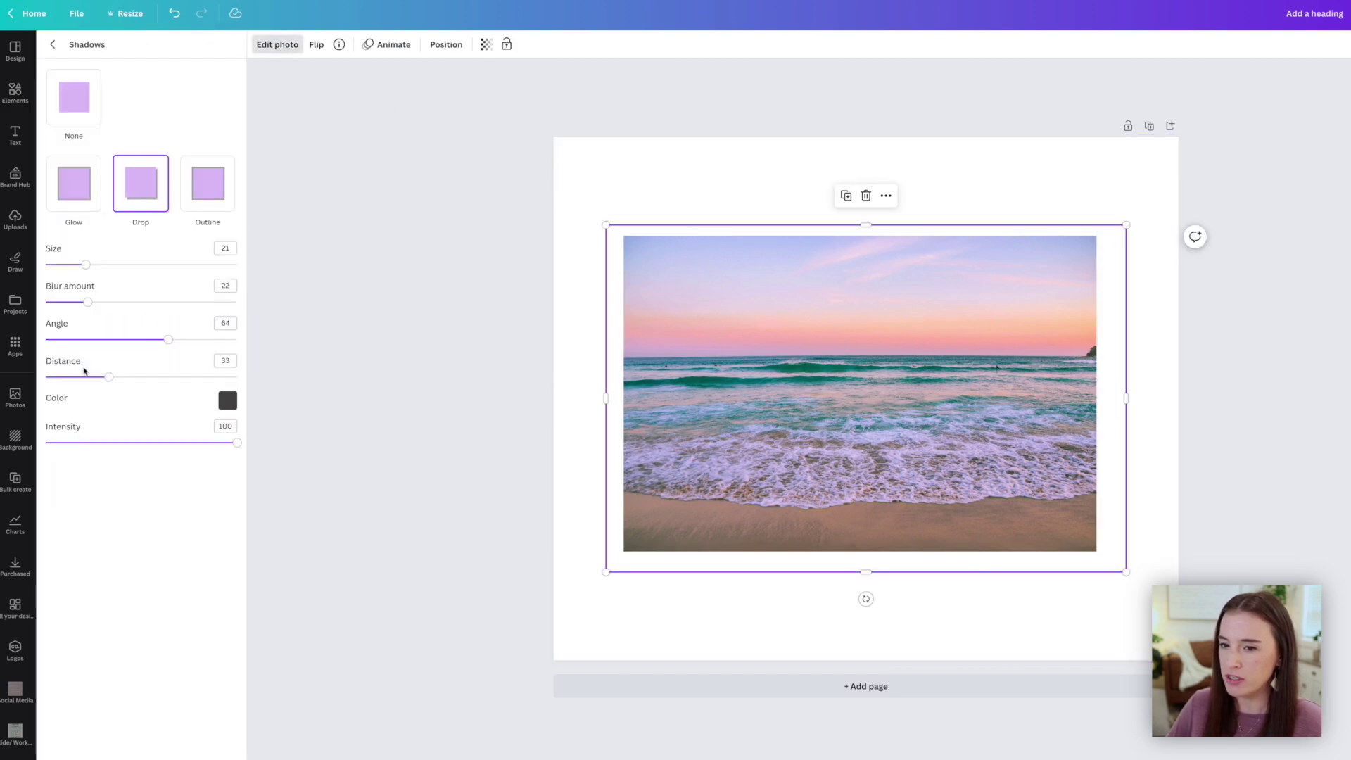
left_click_drag(237, 443, 107, 443)
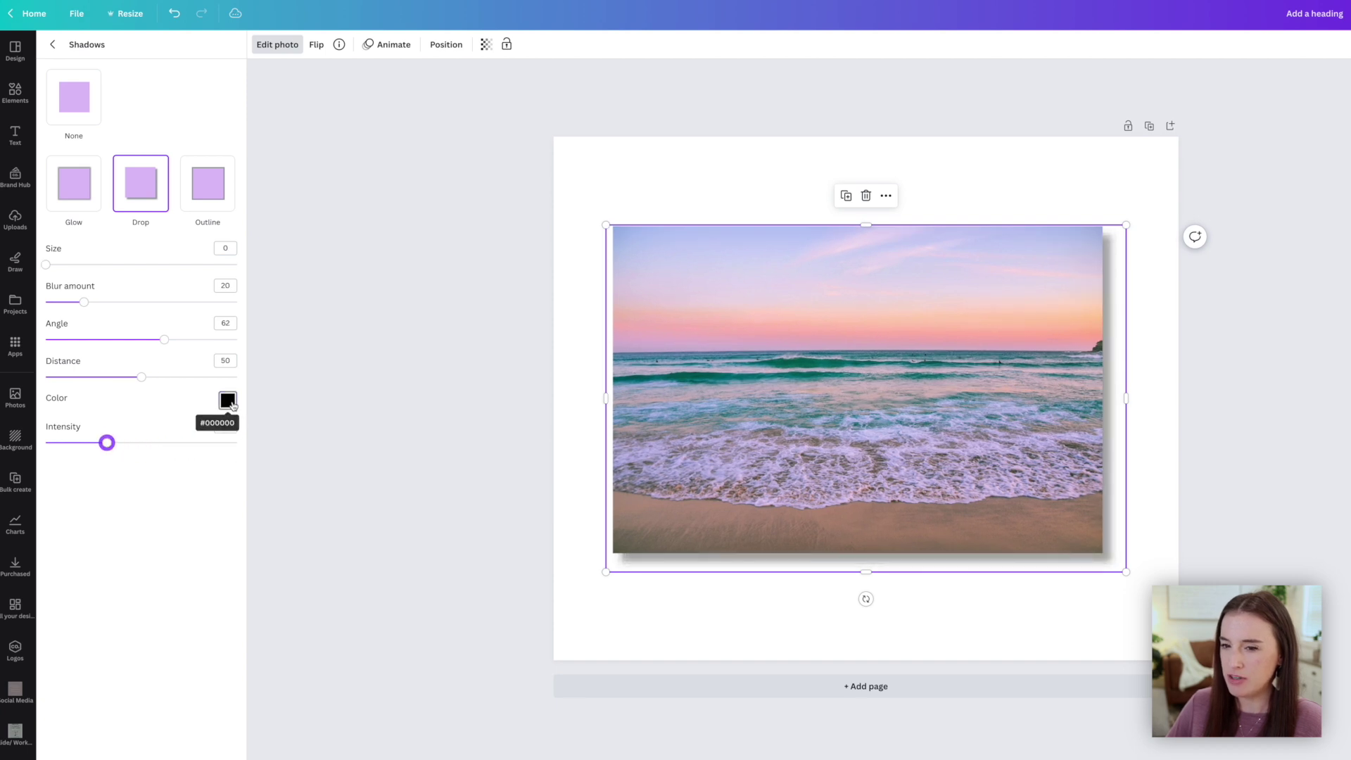
left_click(233, 405)
left_click(232, 459)
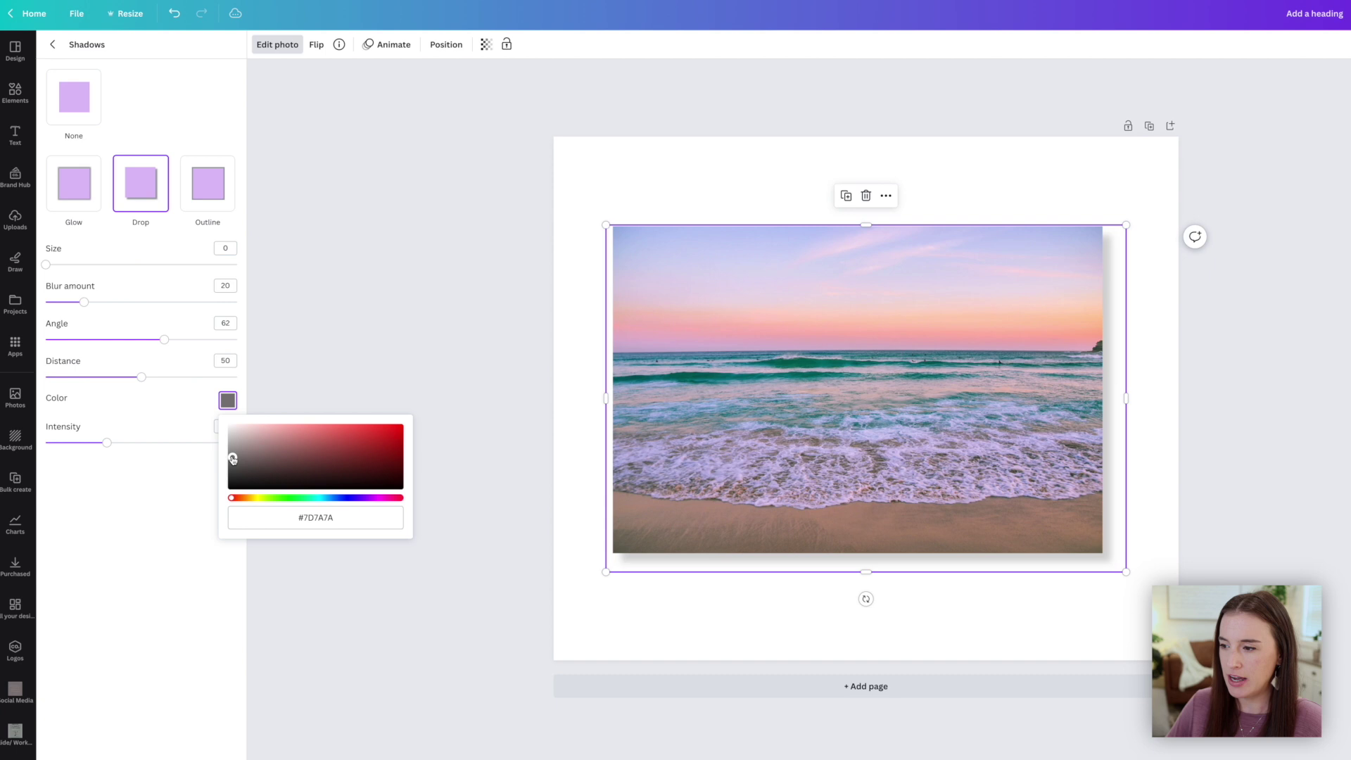
left_click(174, 513)
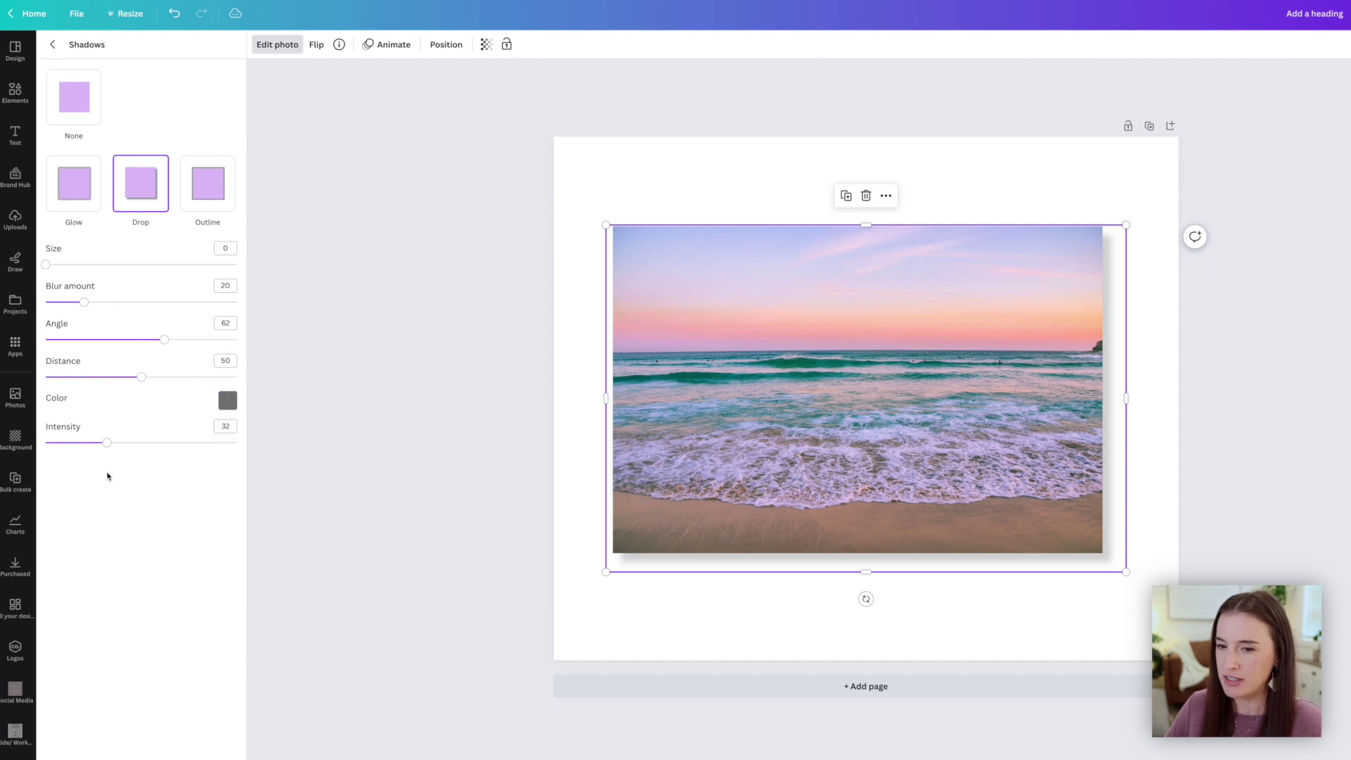
left_click_drag(108, 449, 124, 451)
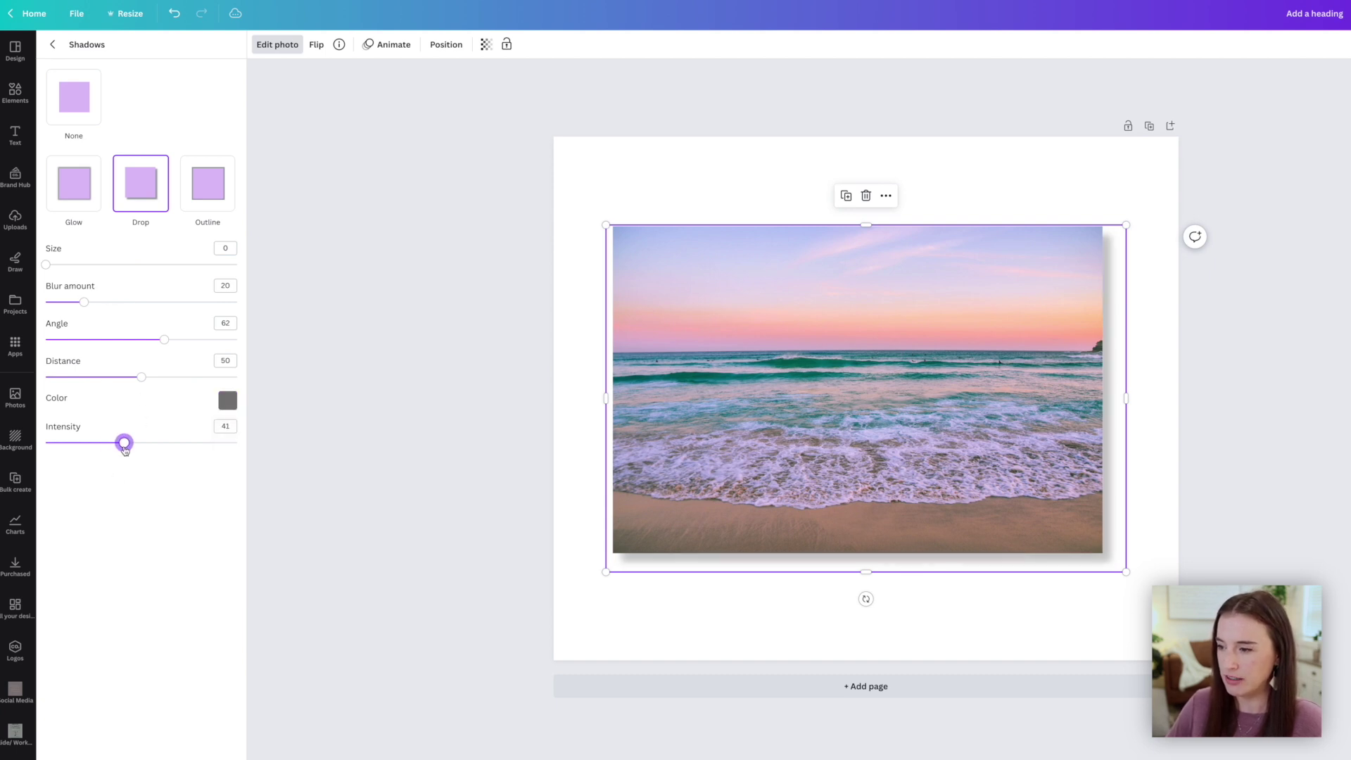
left_click(1055, 640)
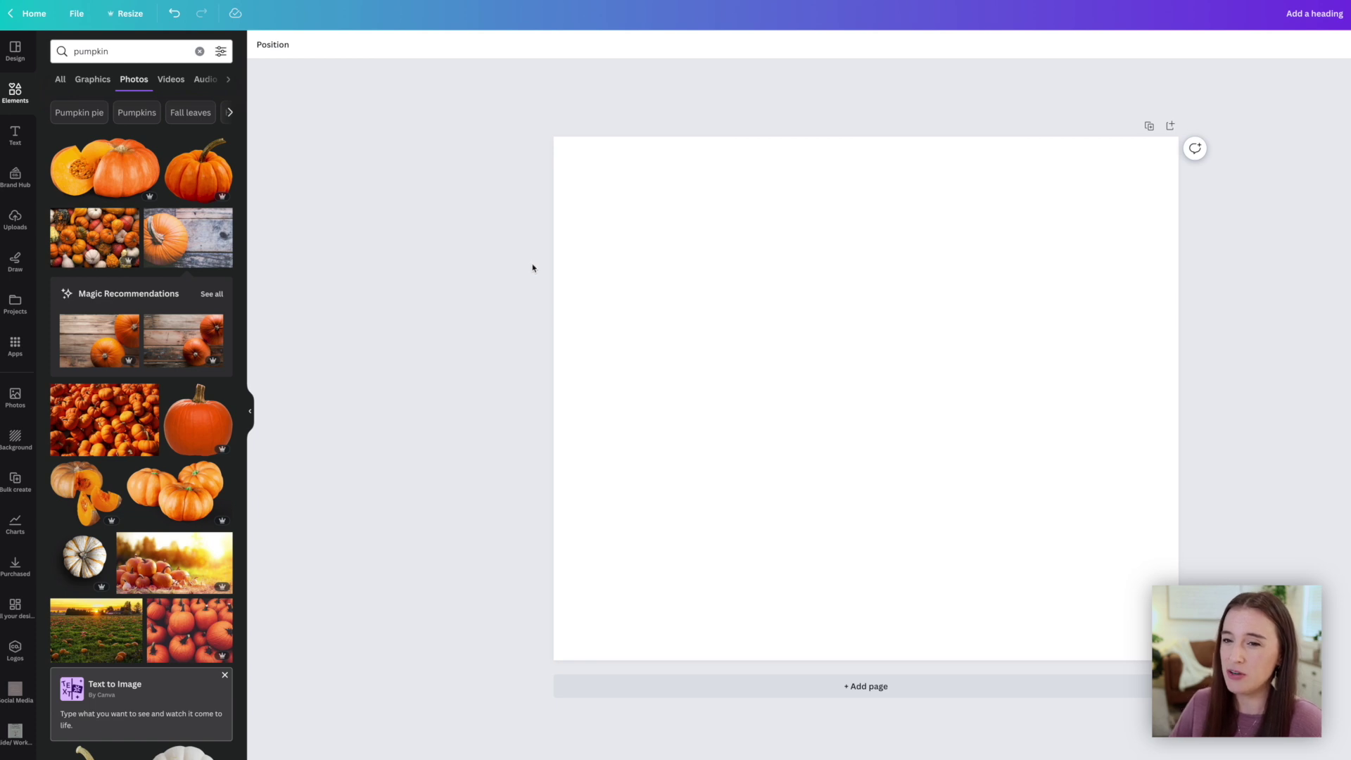
Add the pumpkin-on-wood photo, cut it out with BG Remover, and select the page background
left_click(190, 239)
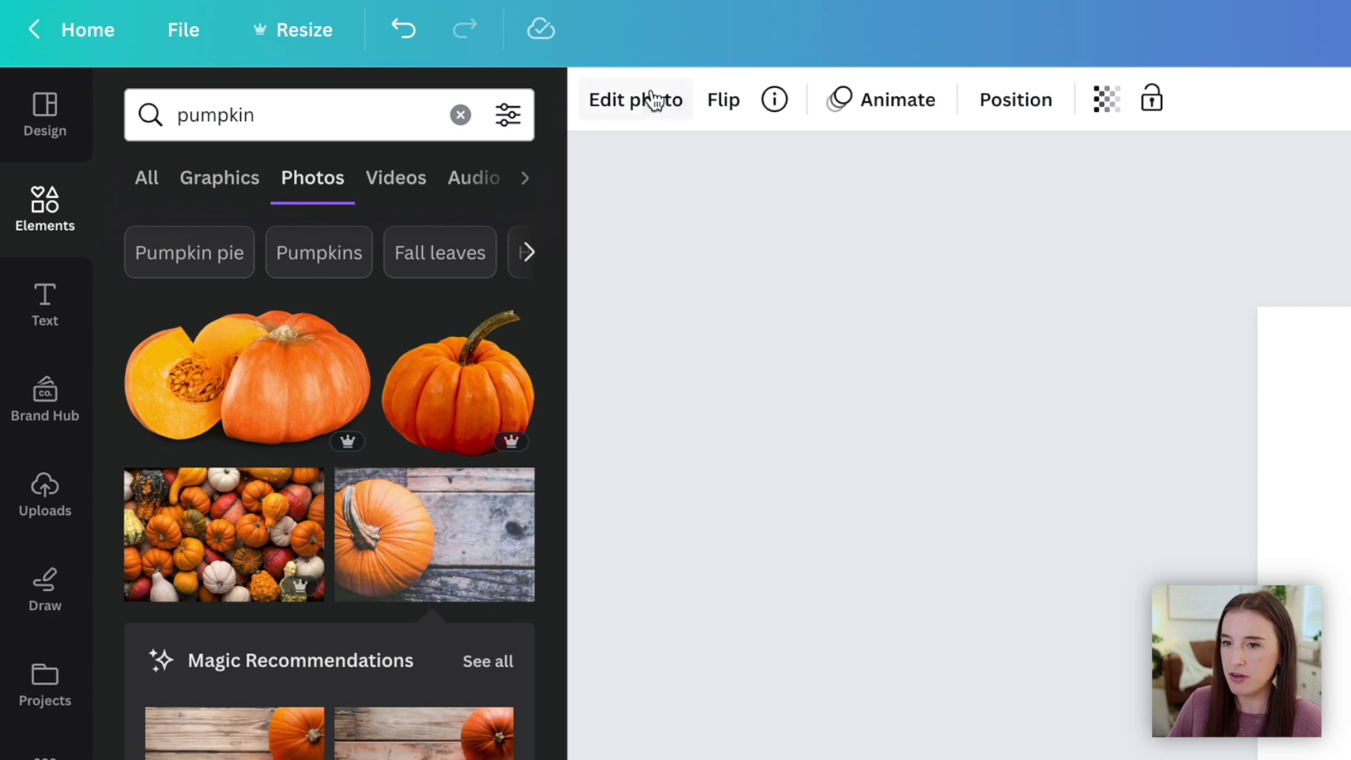
left_click(283, 45)
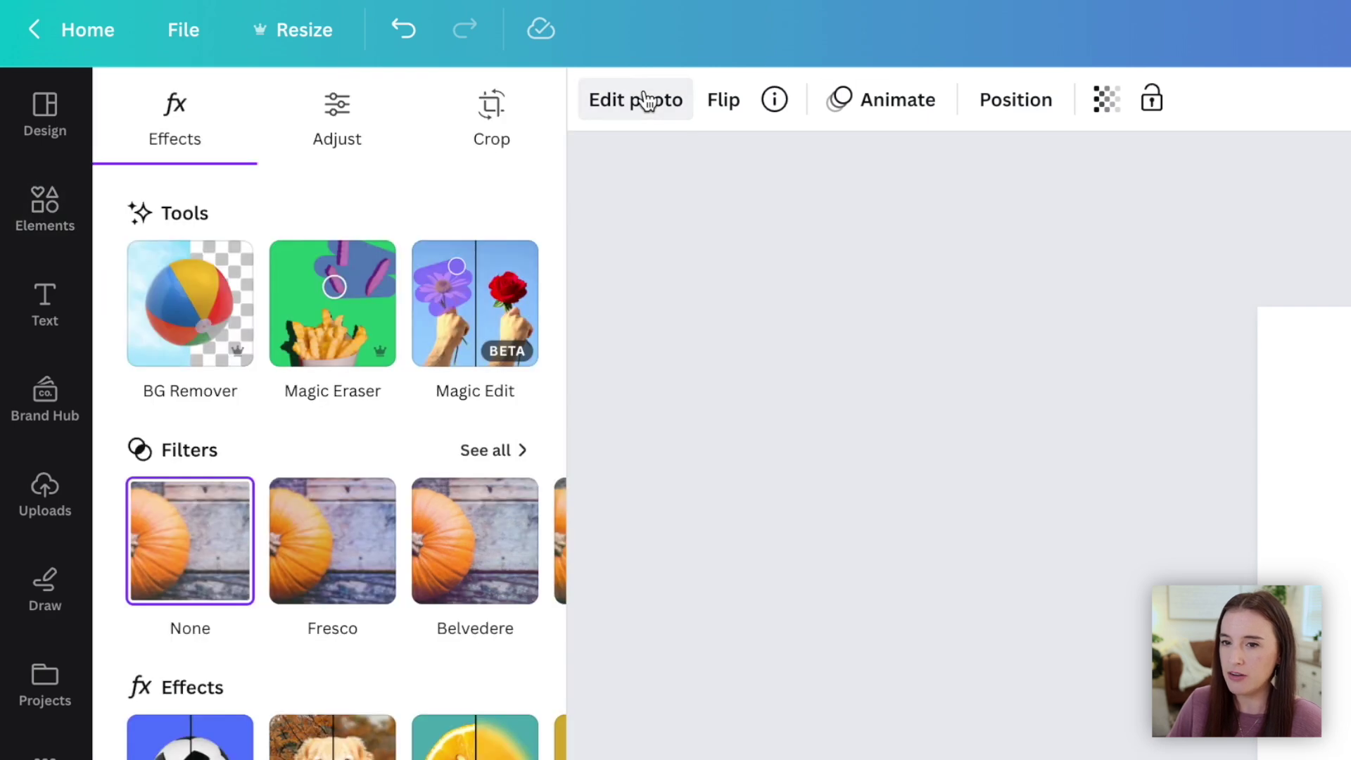
left_click(193, 338)
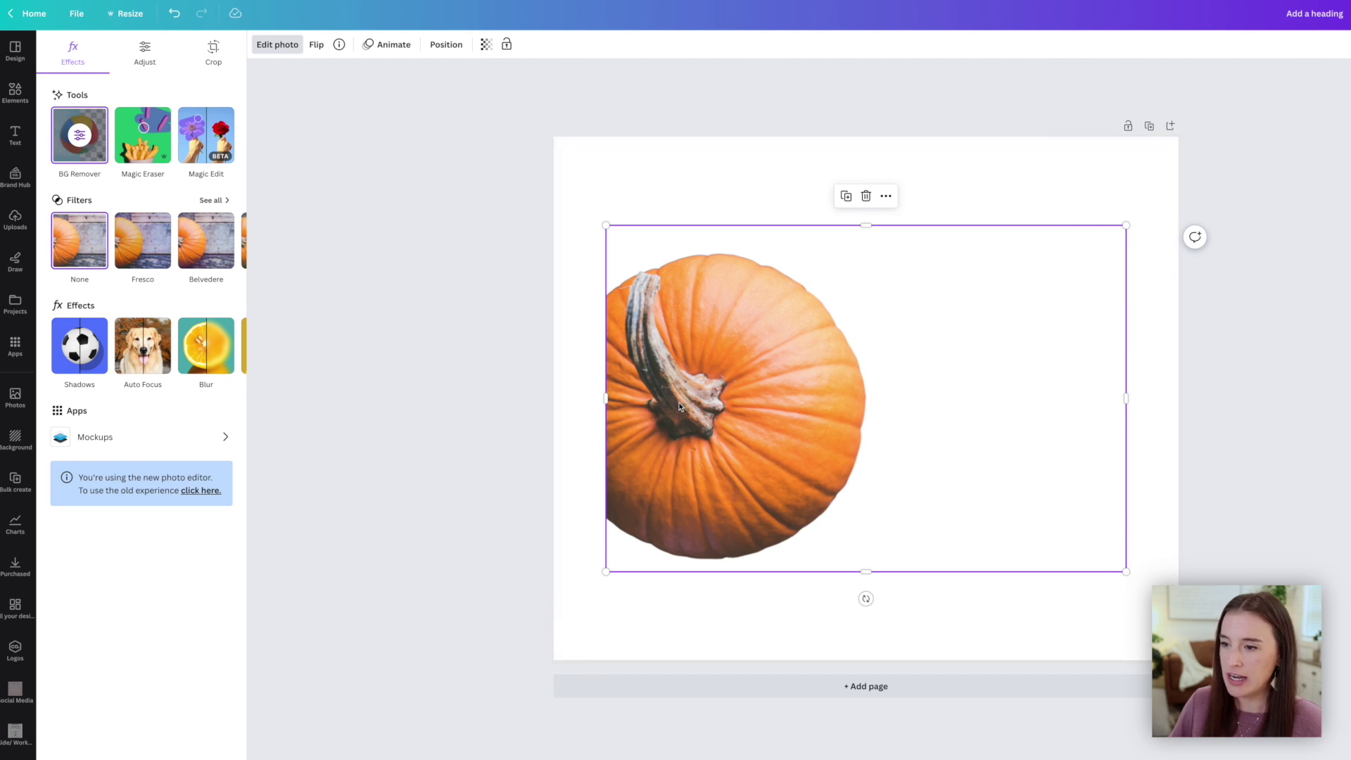
left_click(690, 187)
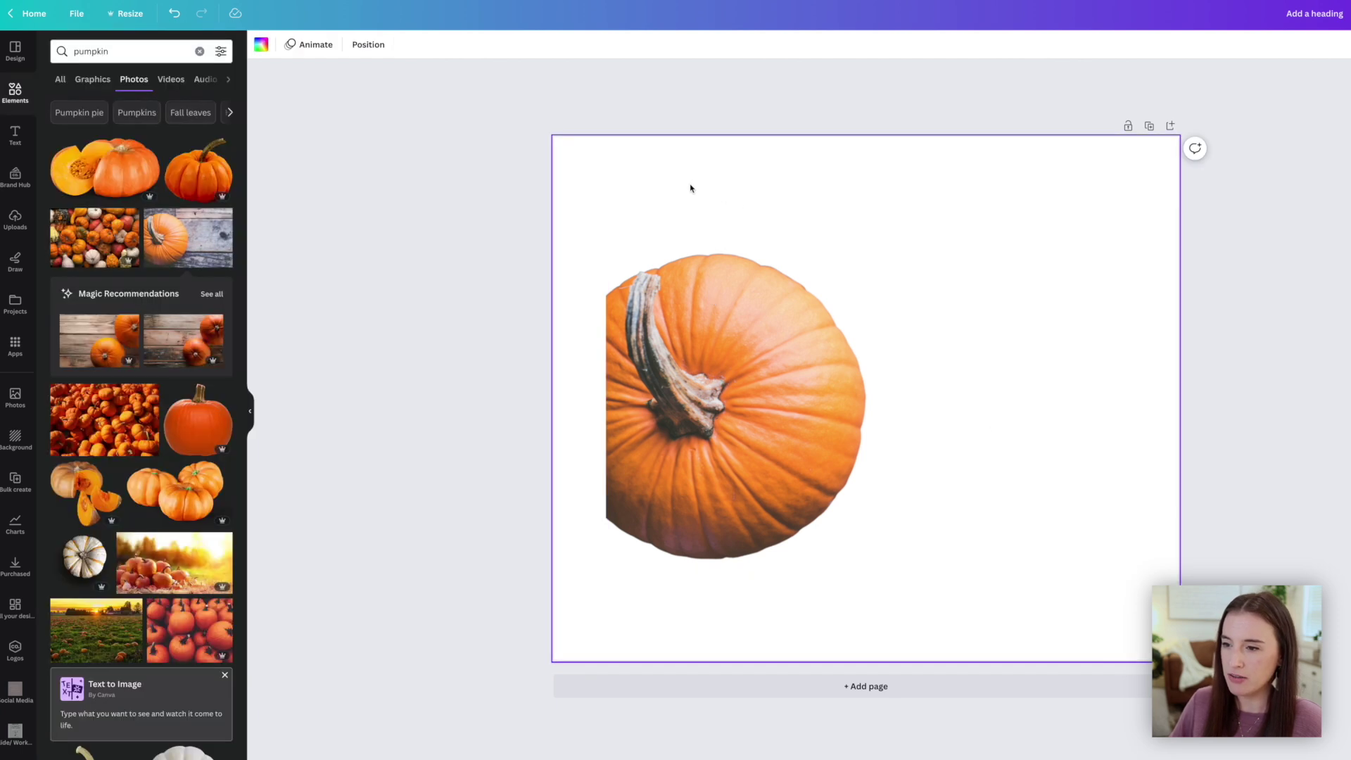
left_click(262, 46)
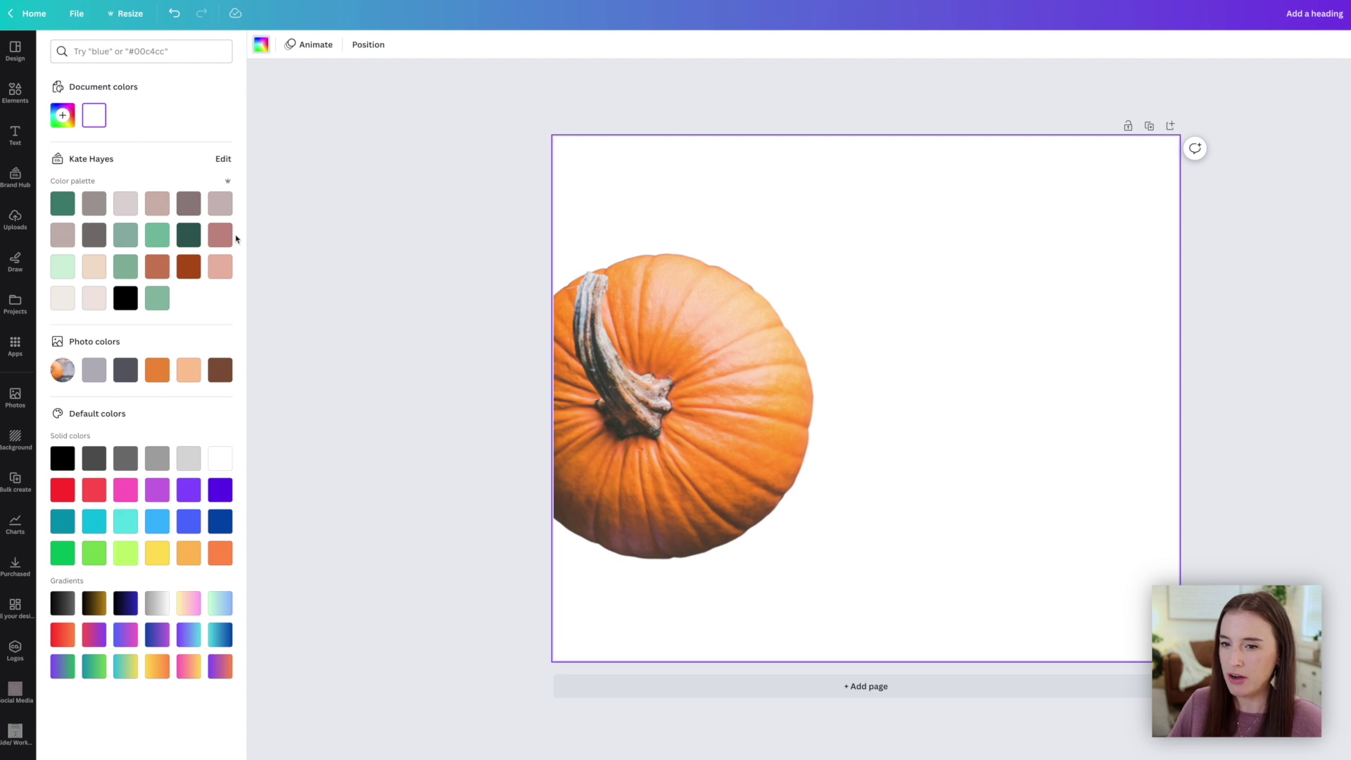
Make the page mauve and give the pumpkin a drop shadow at intensity 18, distance 42
left_click(187, 203)
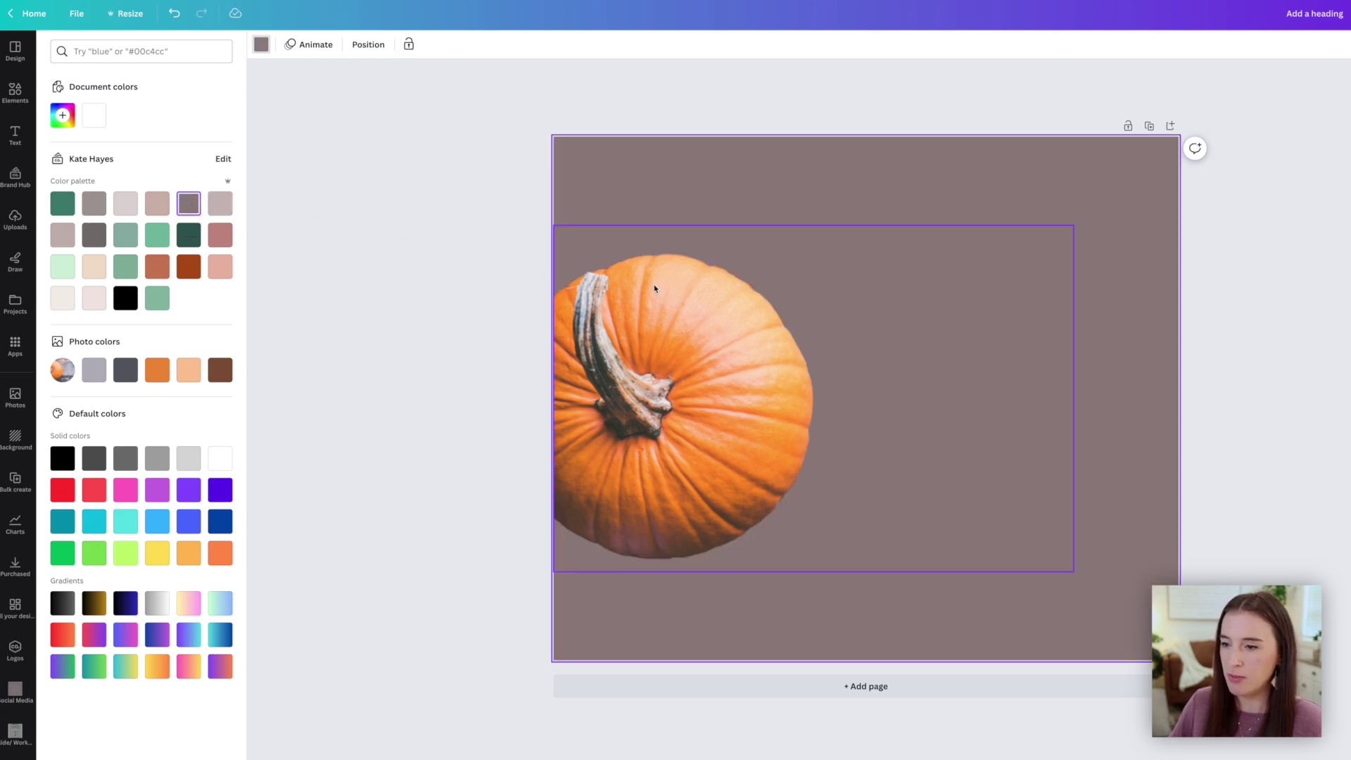
left_click(719, 360)
left_click(277, 45)
left_click(139, 215)
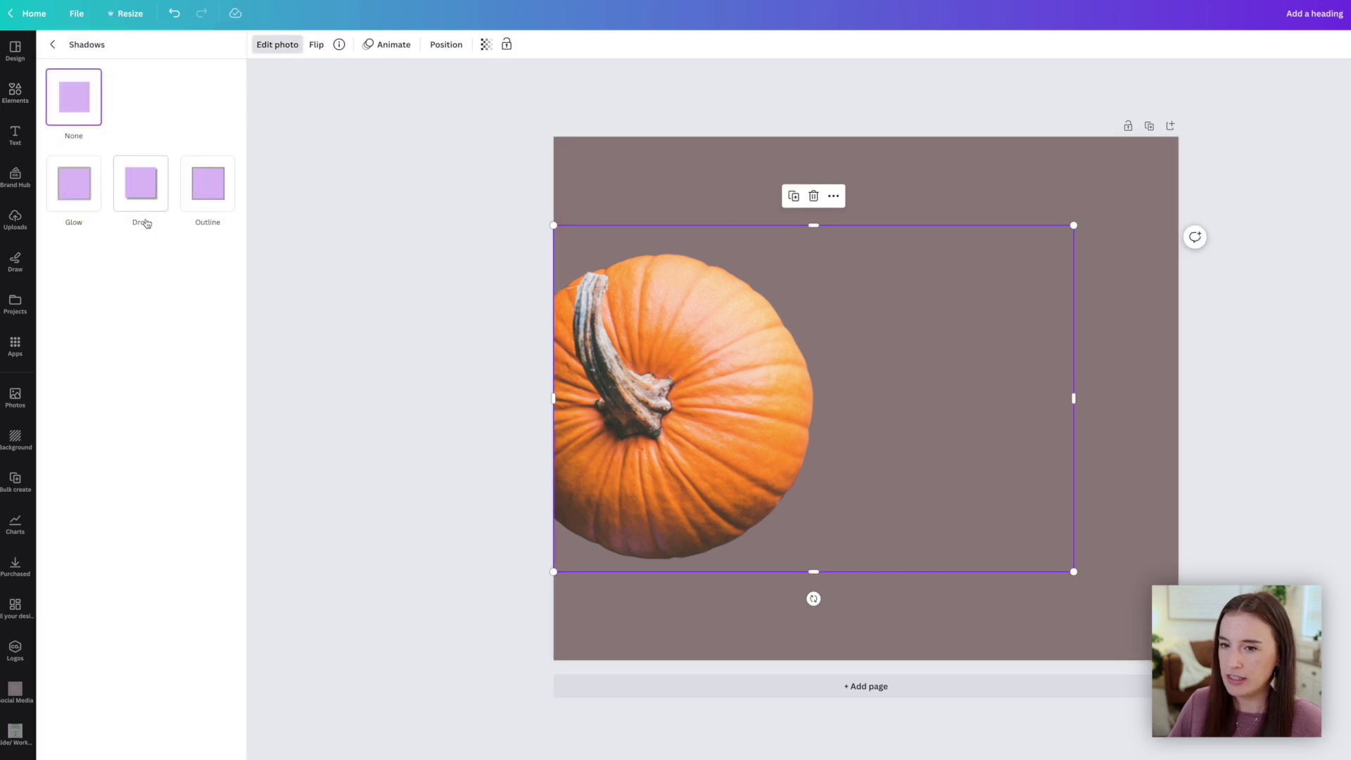
left_click(141, 194)
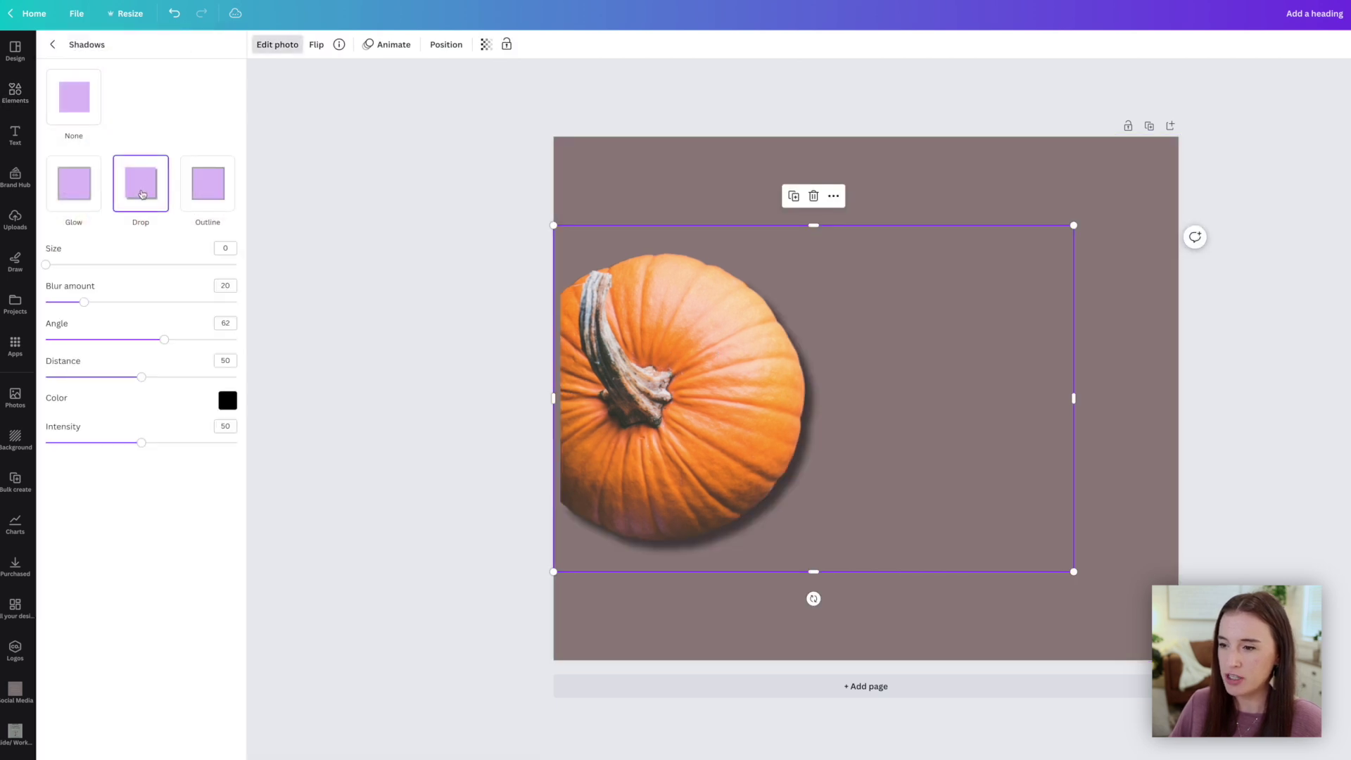
left_click_drag(141, 442, 81, 443)
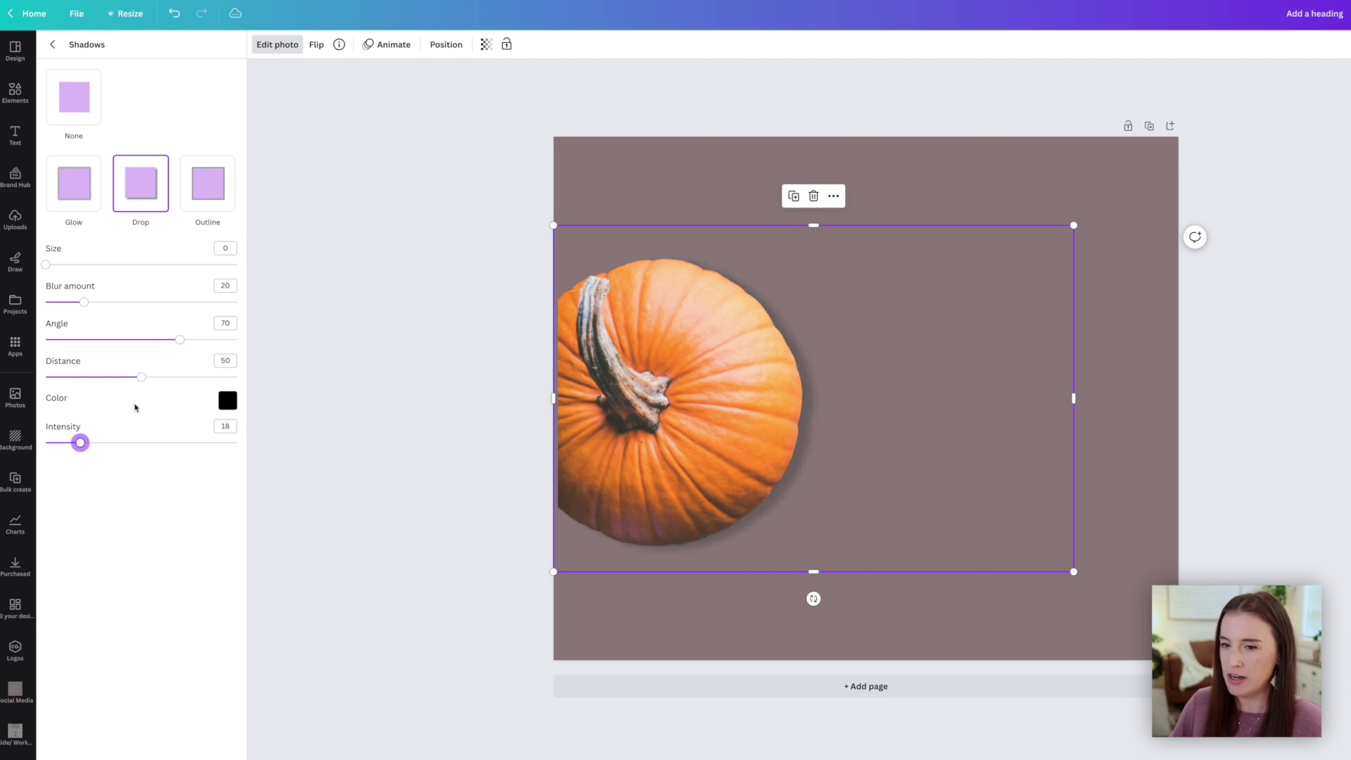
left_click_drag(142, 377, 126, 380)
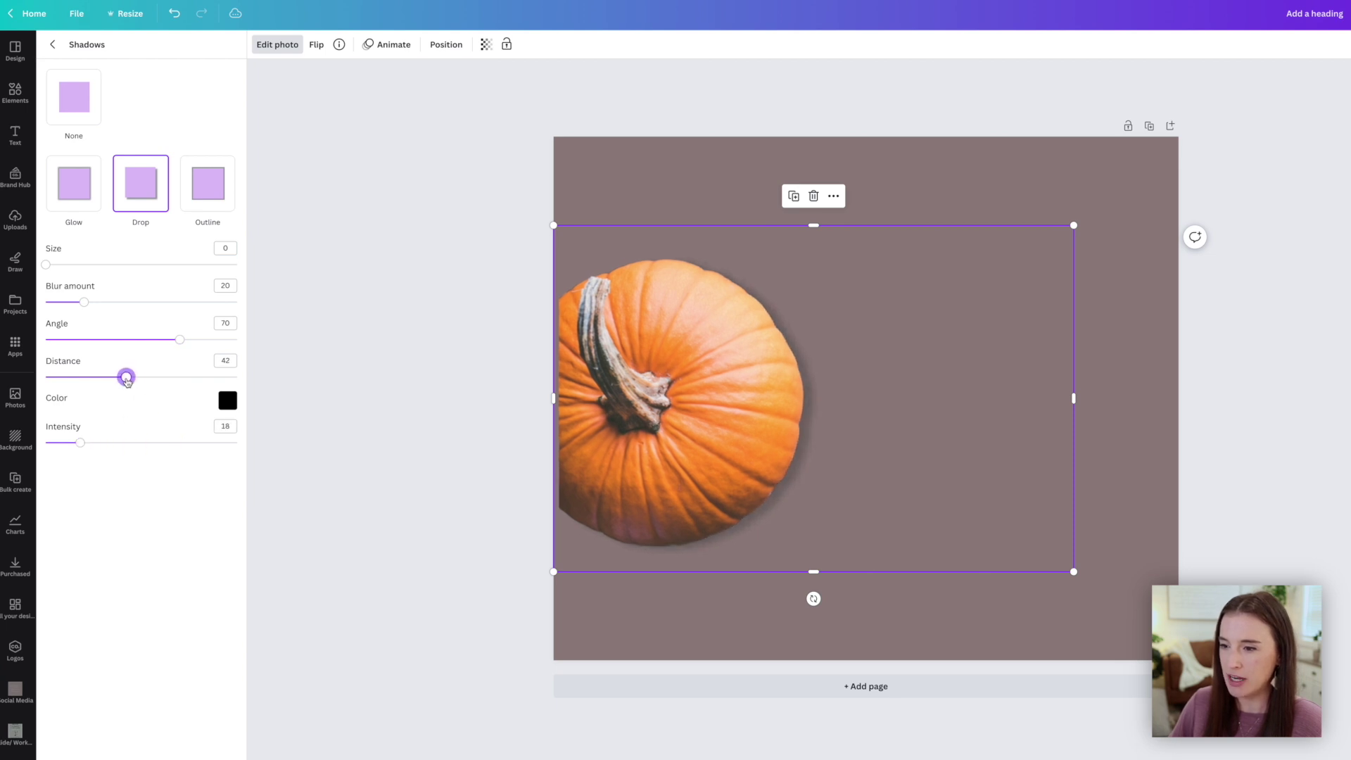
key("Escape")
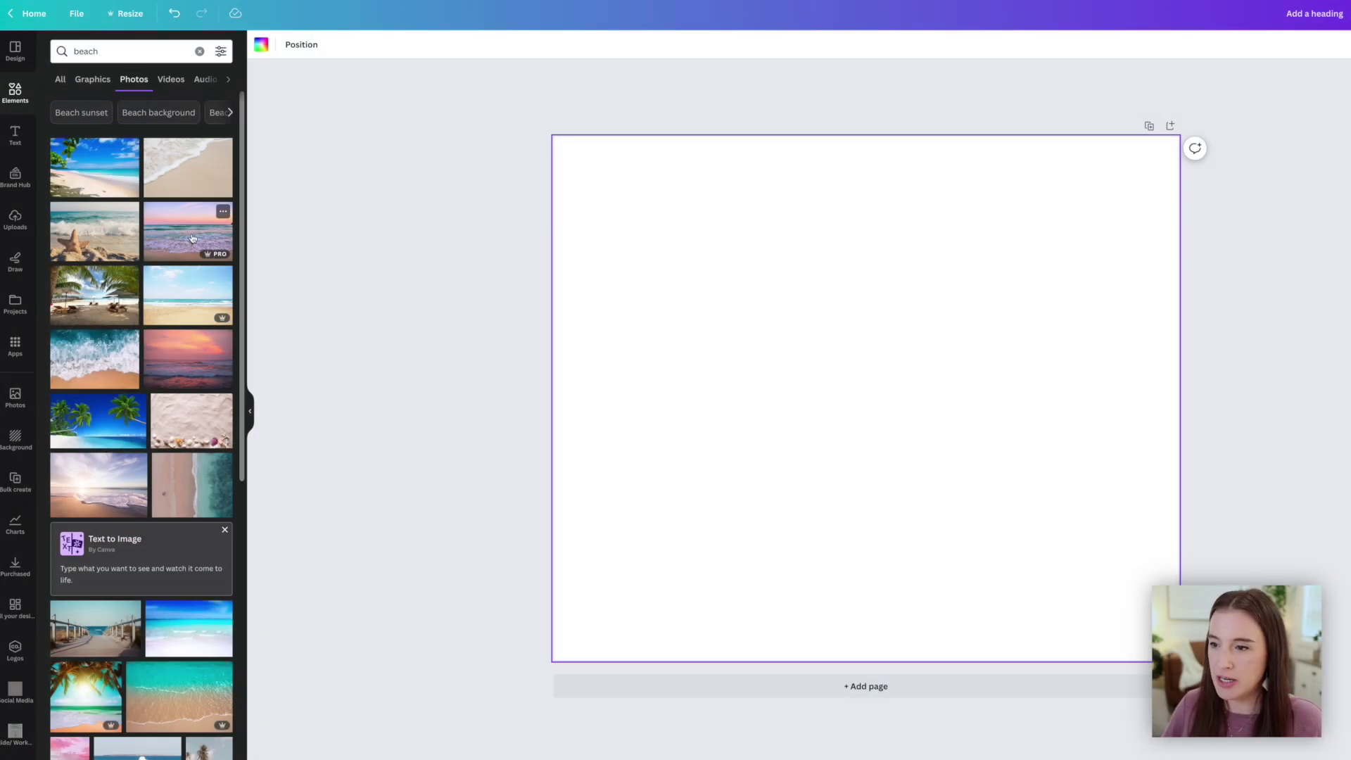
Add the sunset beach photo and stretch it to fill the whole page
left_click(188, 359)
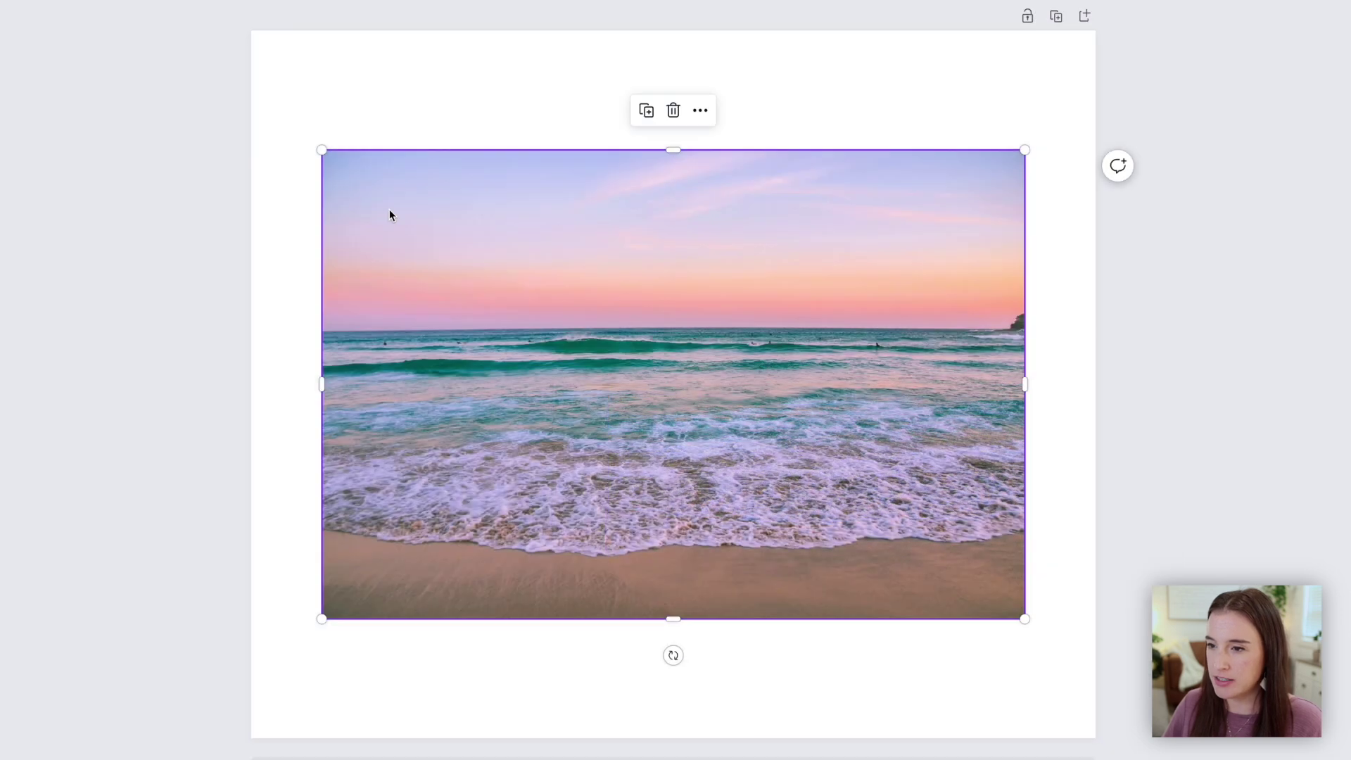
left_click_drag(322, 150, 142, 30)
left_click_drag(1025, 618, 1192, 738)
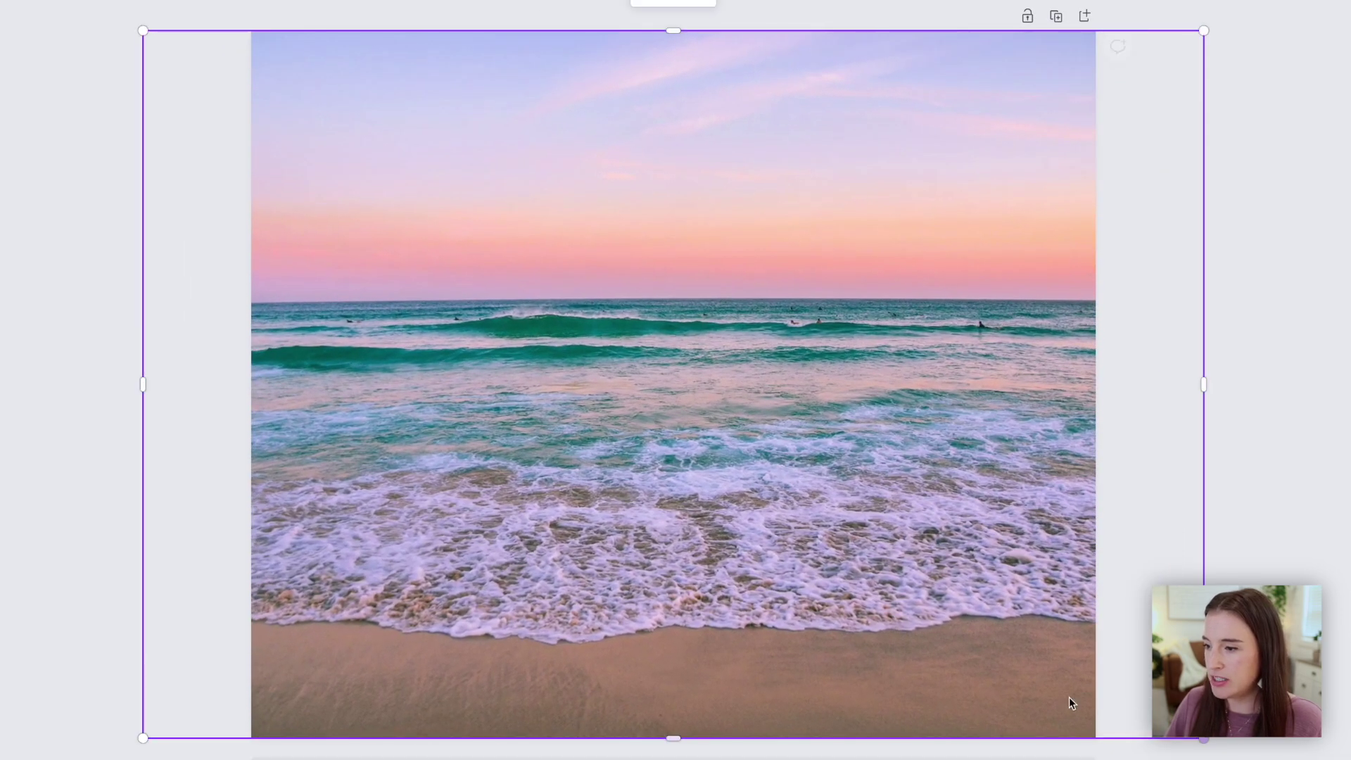
left_click_drag(904, 599, 916, 599)
key("Escape")
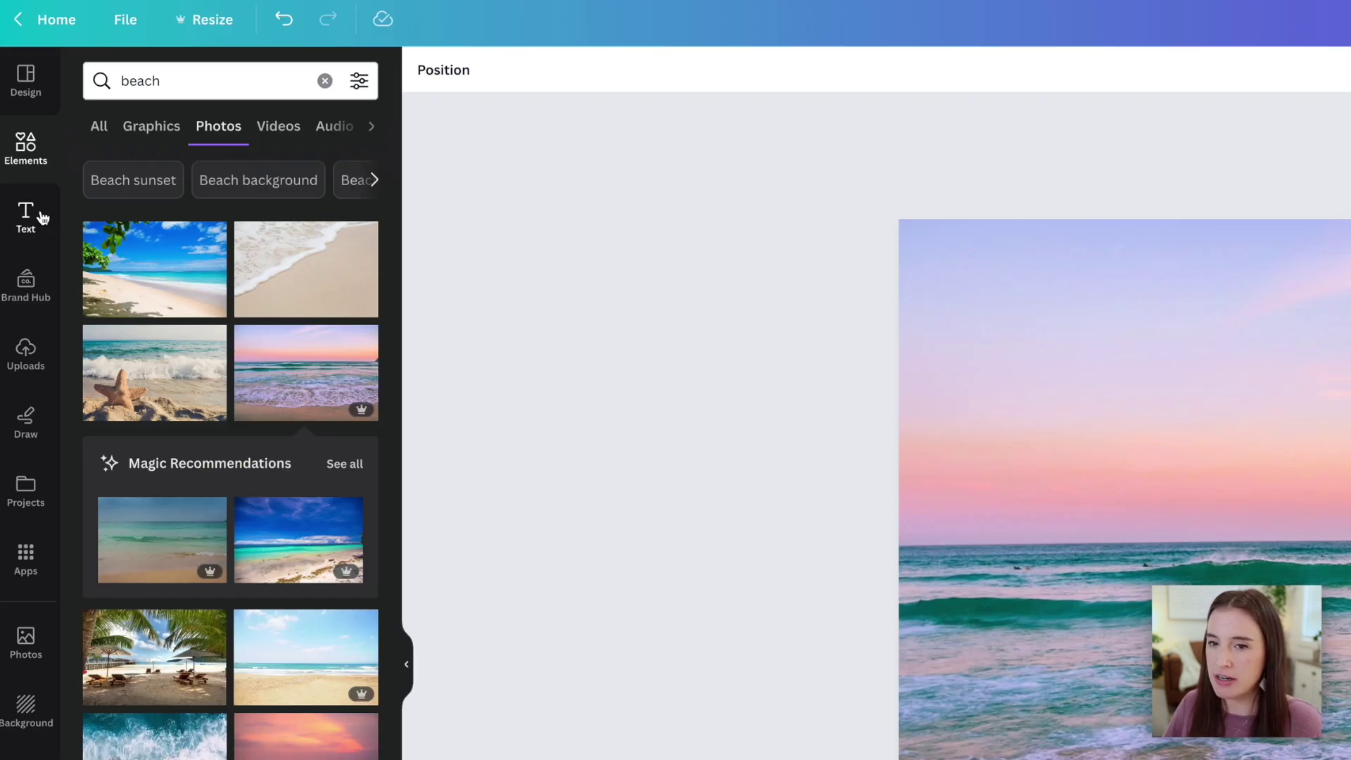
Add a large circle centred over the photo and fill it pink
left_click(16, 159)
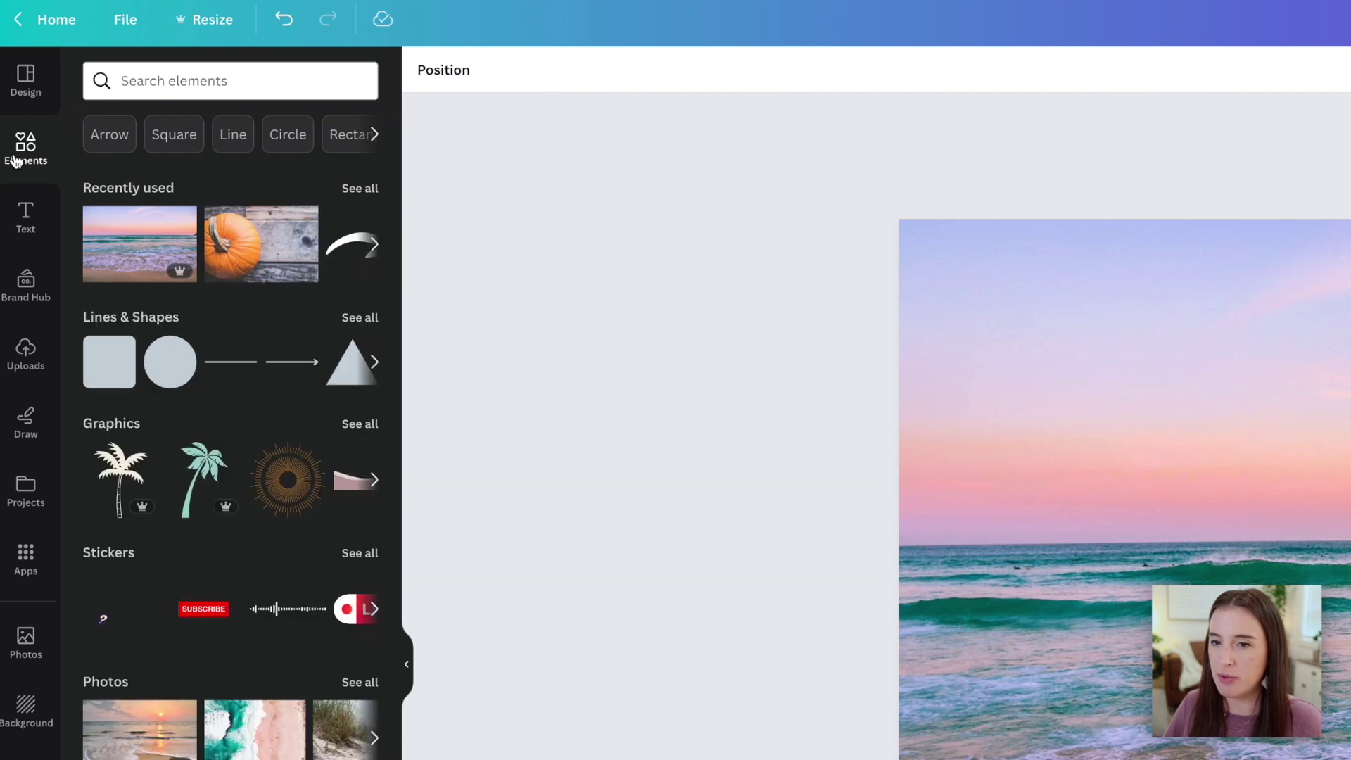
left_click(184, 373)
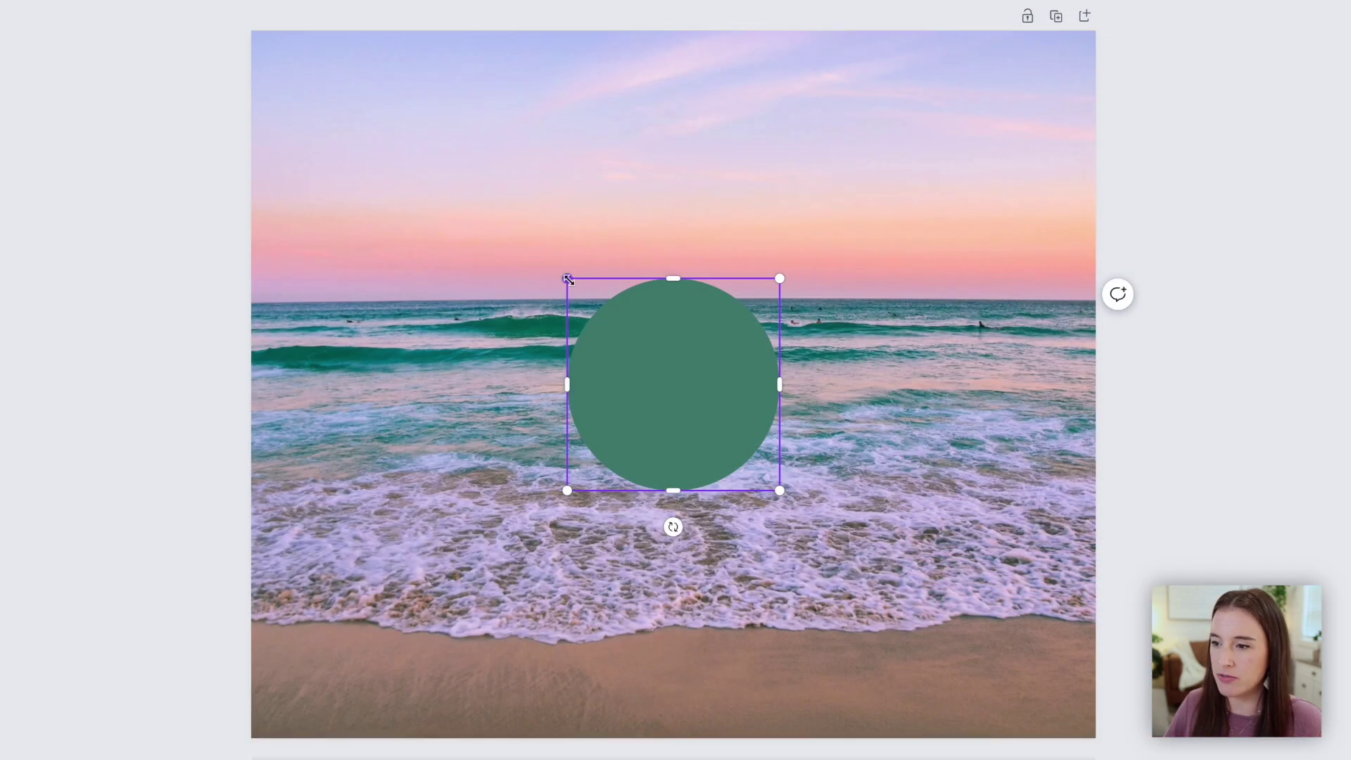
left_click_drag(565, 280, 436, 198)
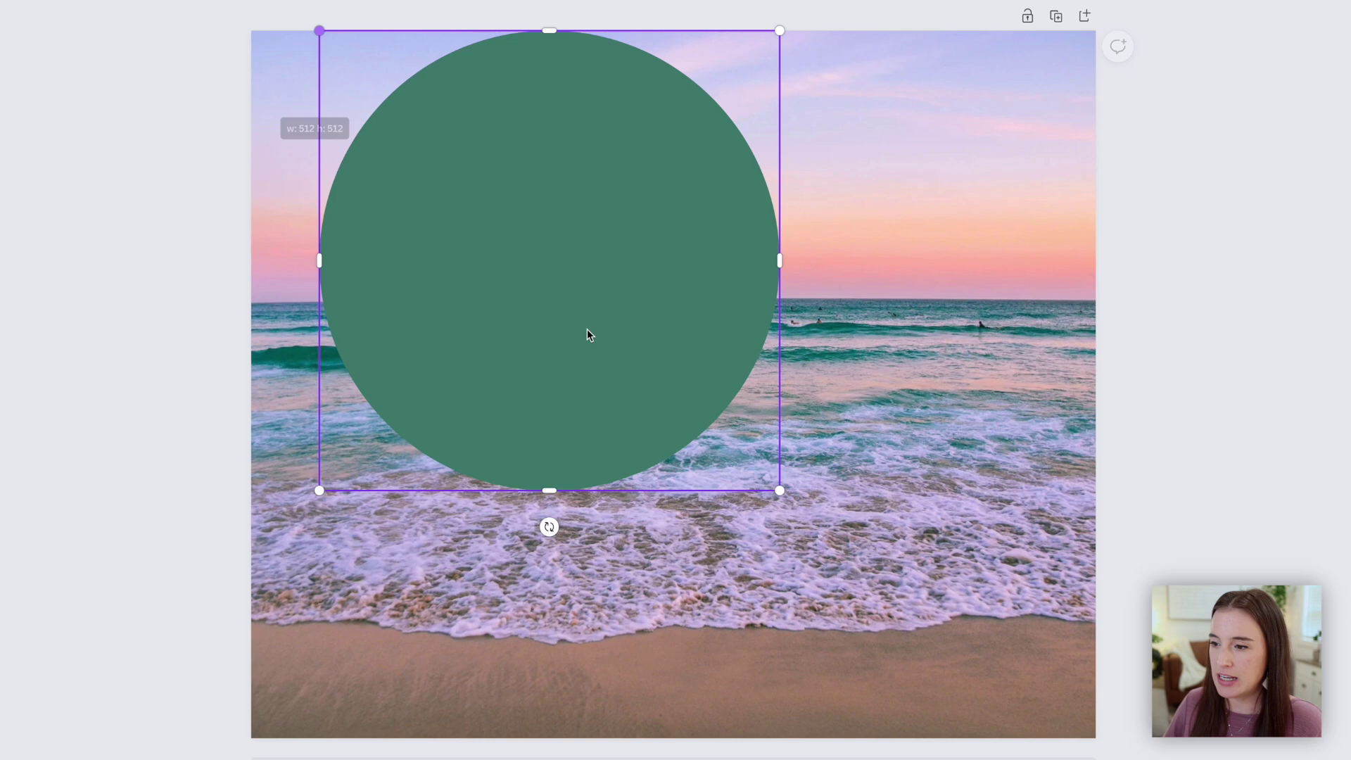
left_click(619, 365)
left_click_drag(619, 365, 741, 471)
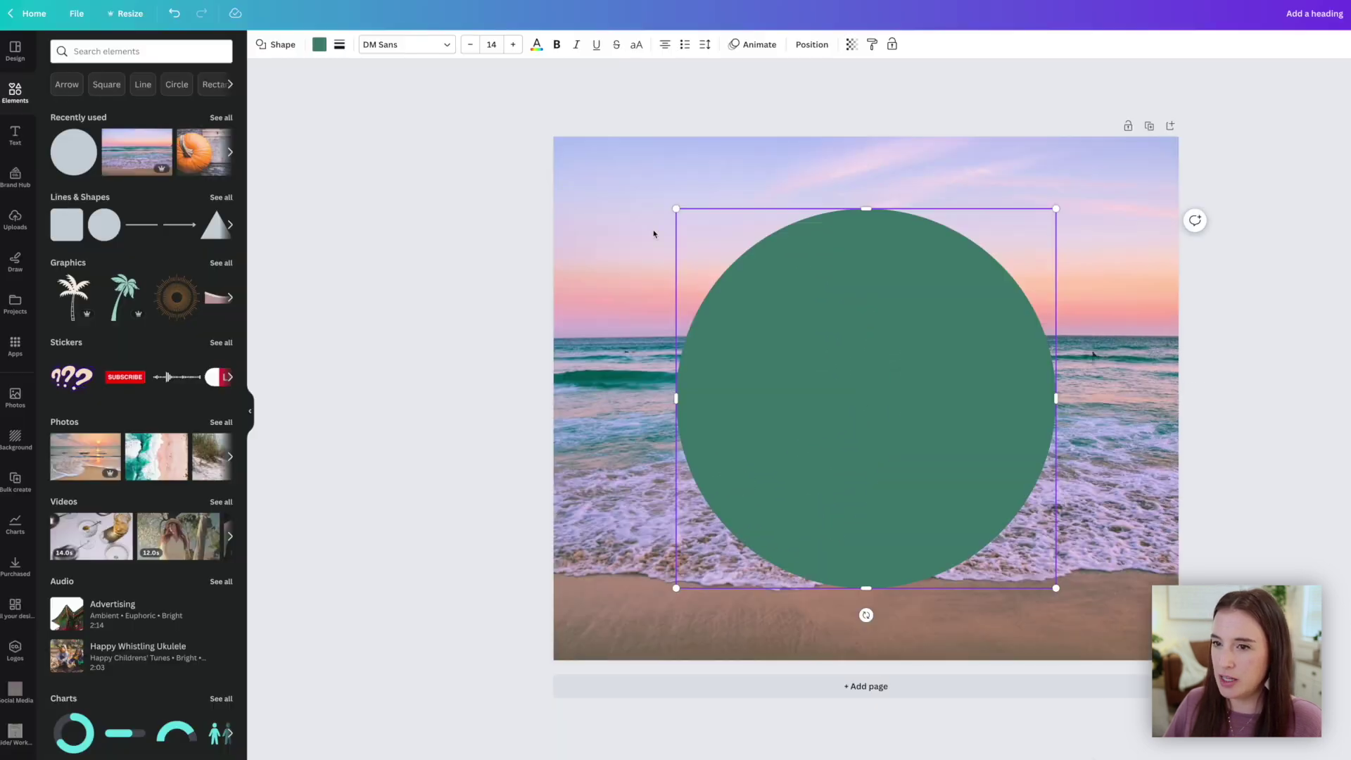
left_click(319, 44)
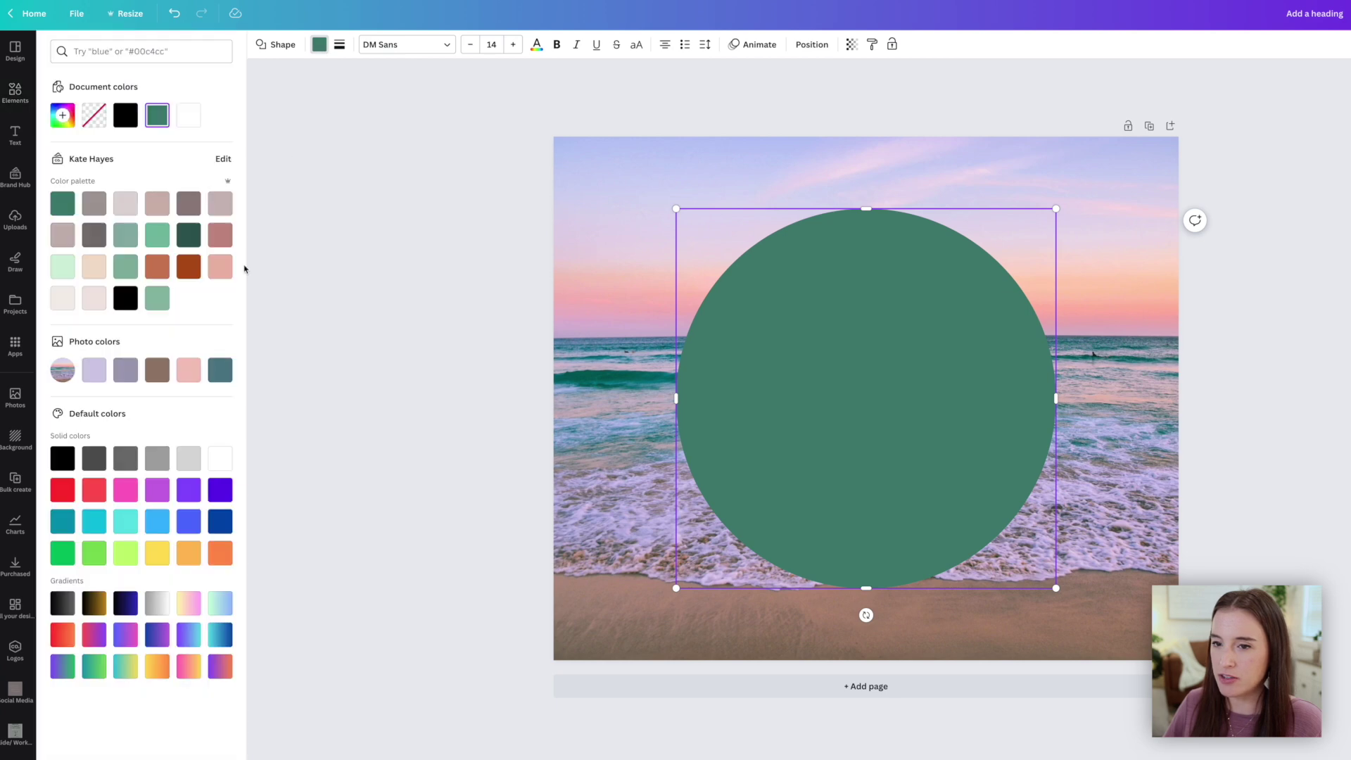
left_click(220, 266)
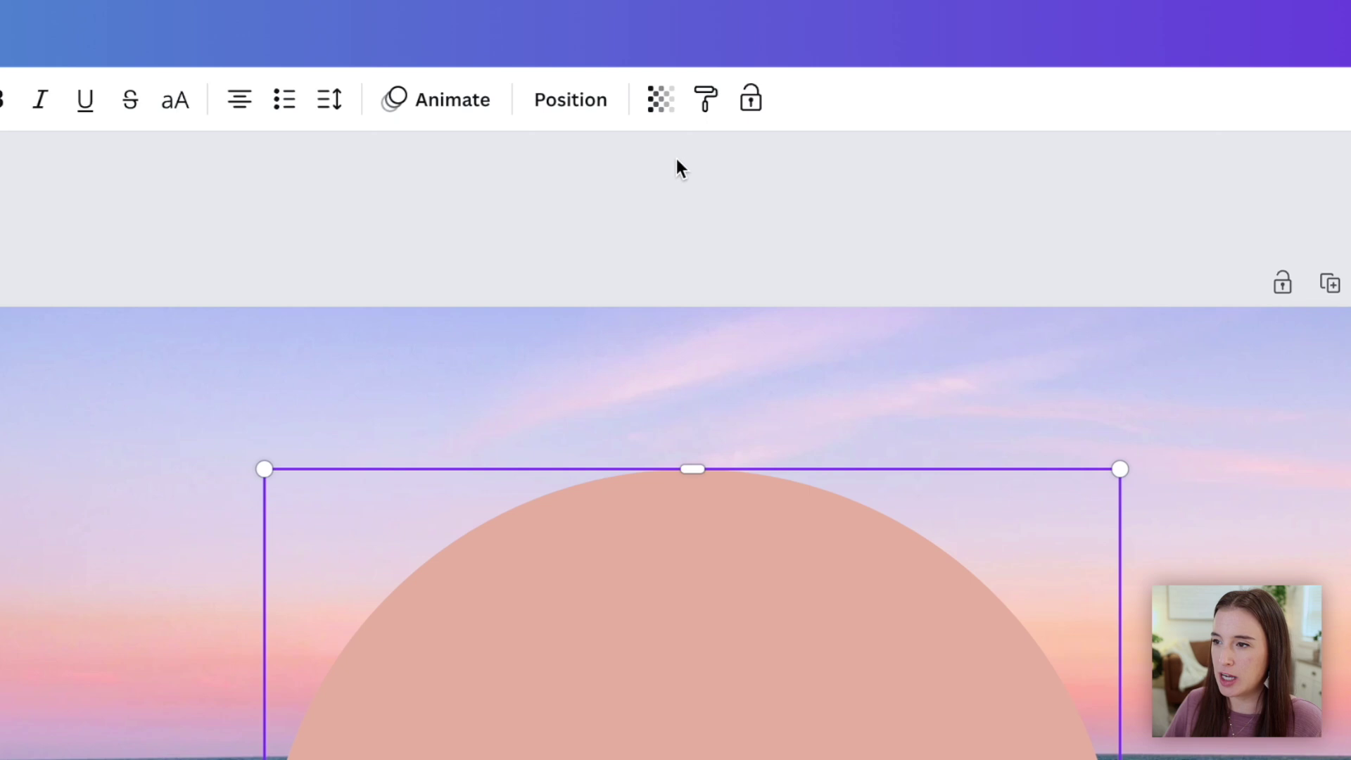
Make the pink circle partly see-through, settling its transparency at 72
left_click(665, 112)
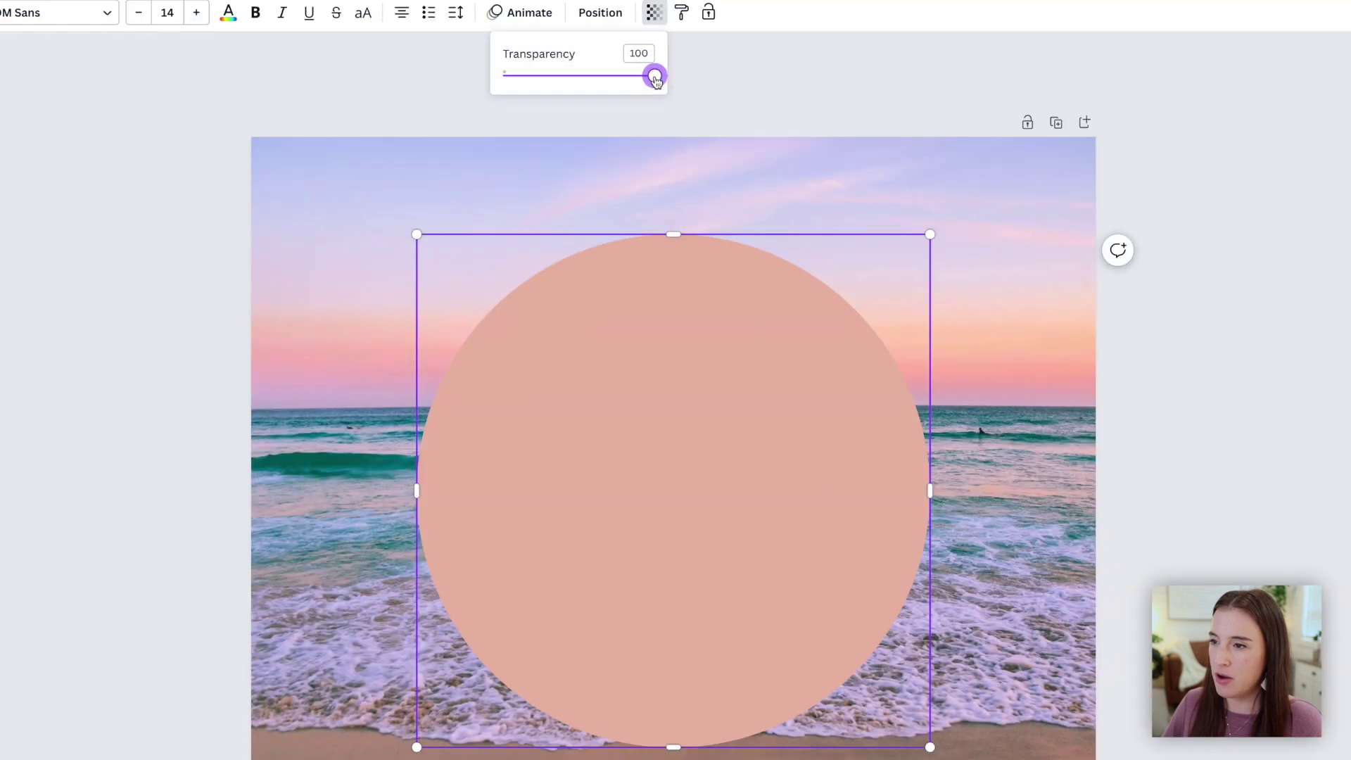
left_click_drag(657, 205, 607, 211)
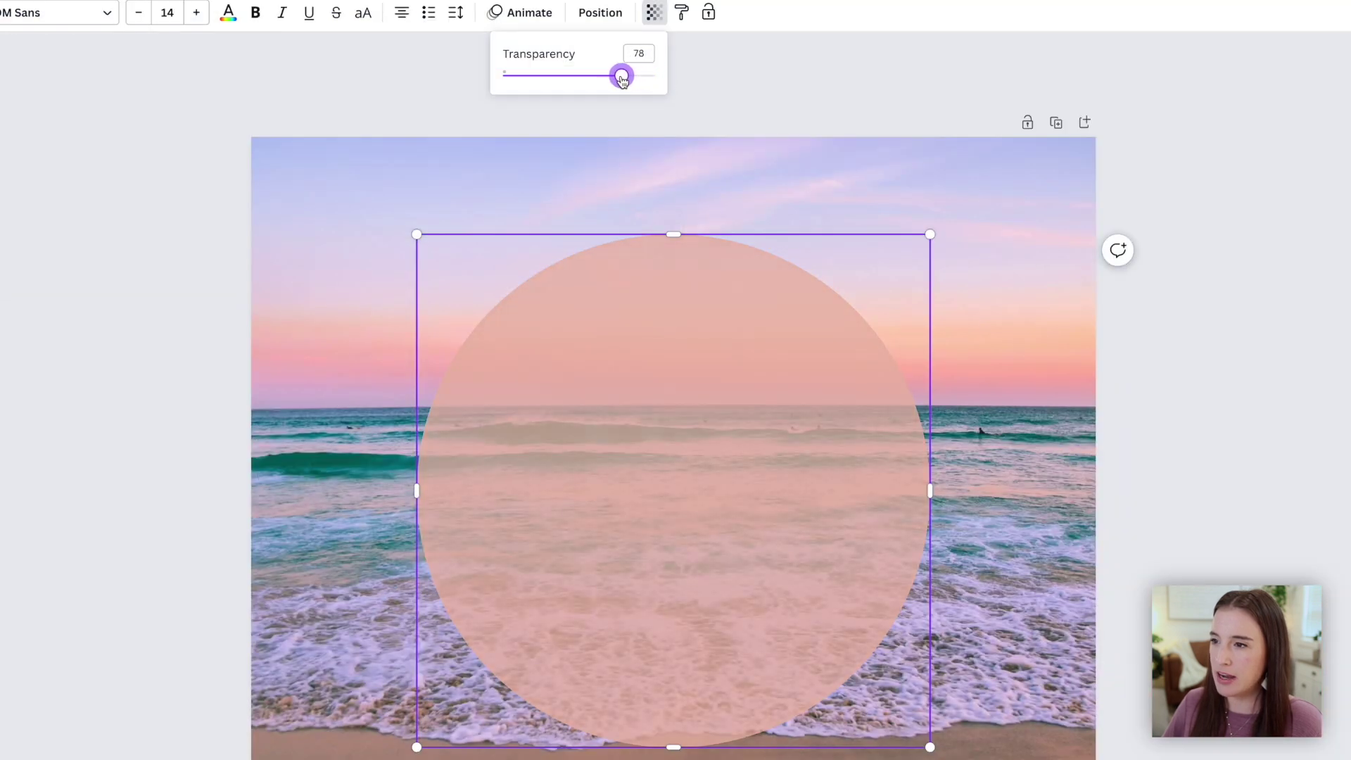
left_click_drag(622, 80, 549, 81)
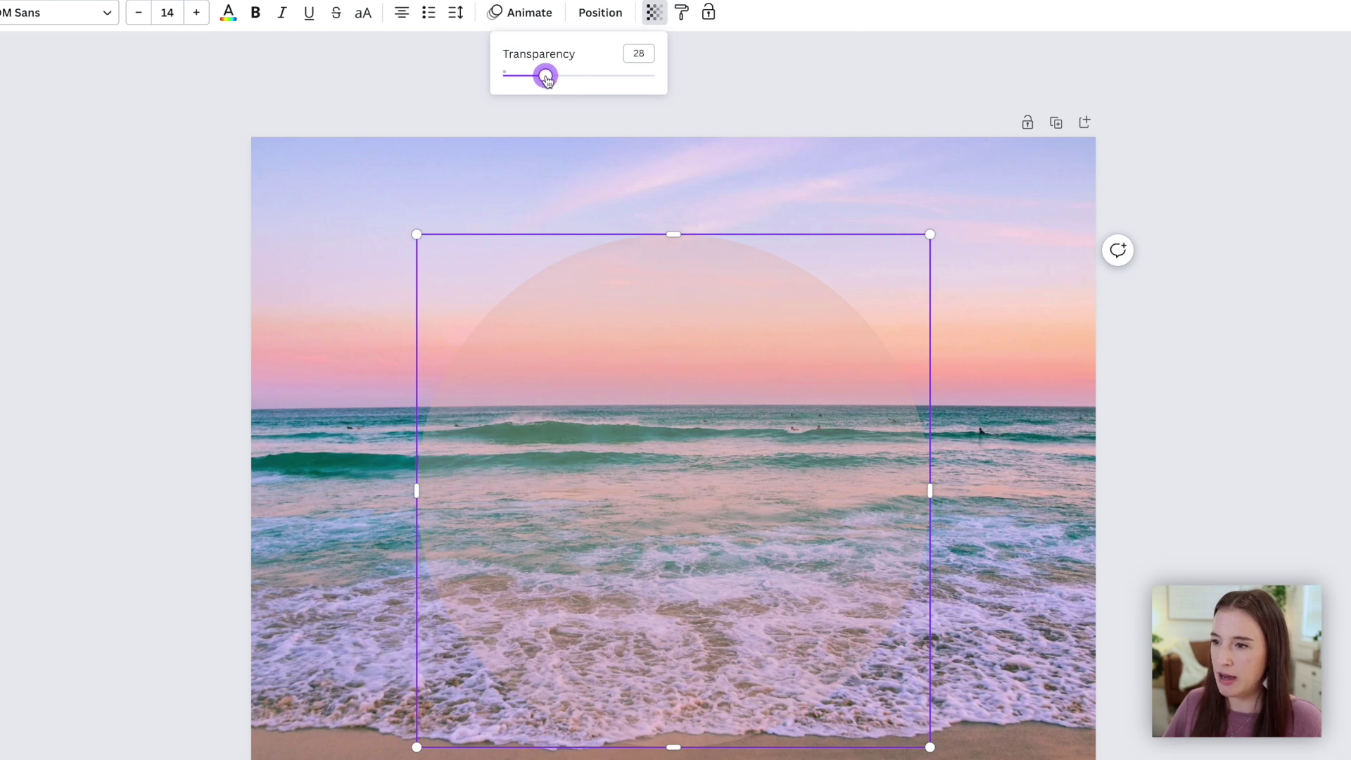
left_click_drag(548, 80, 618, 82)
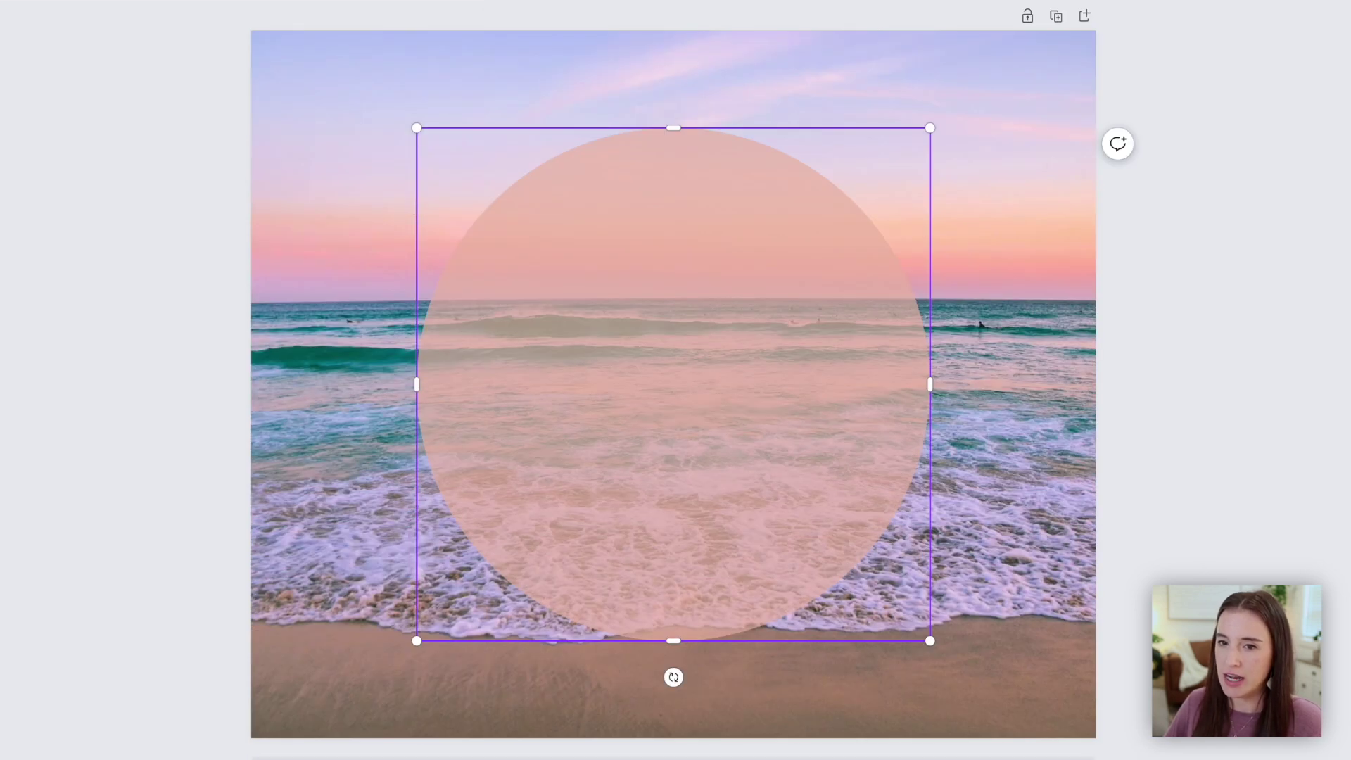
Add a '50% OFF SALE' heading, enlarge it, and centre it inside the circle
key("t")
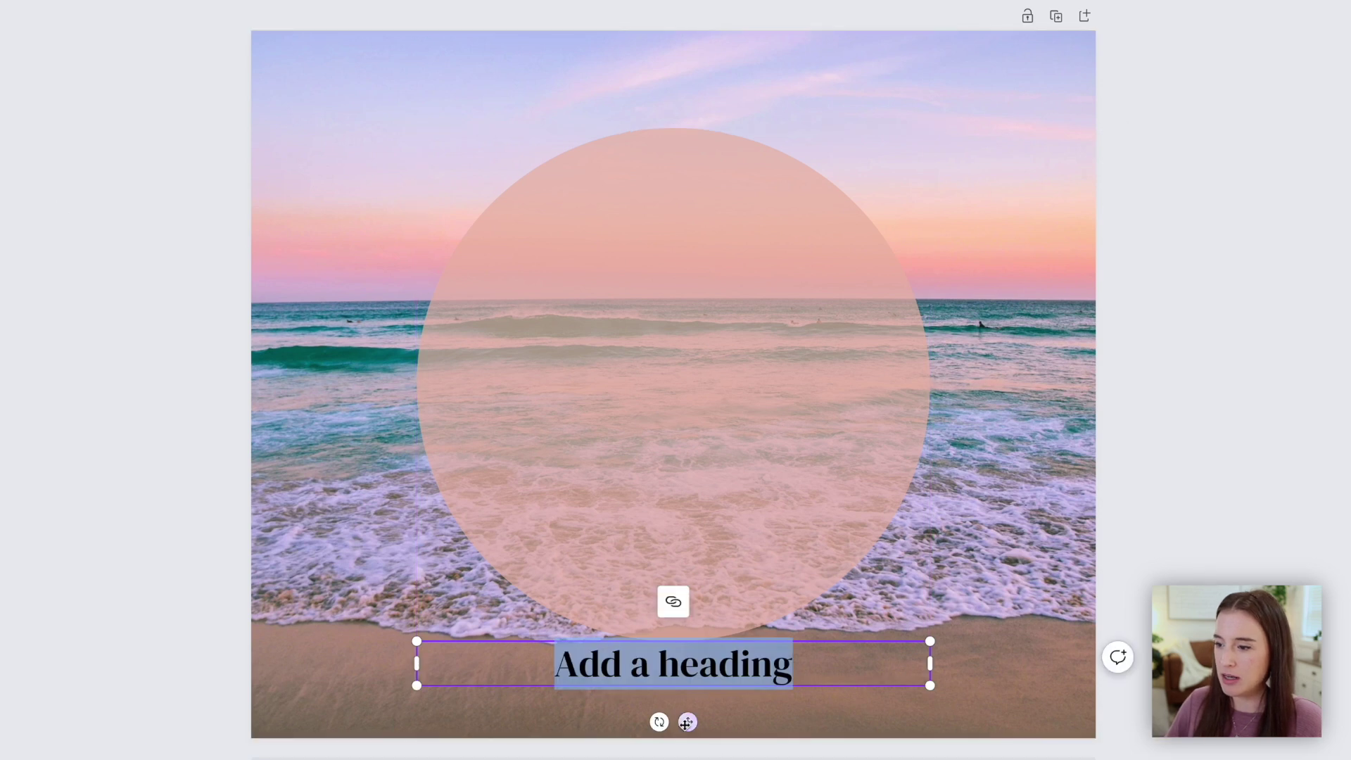
left_click_drag(687, 720, 688, 371)
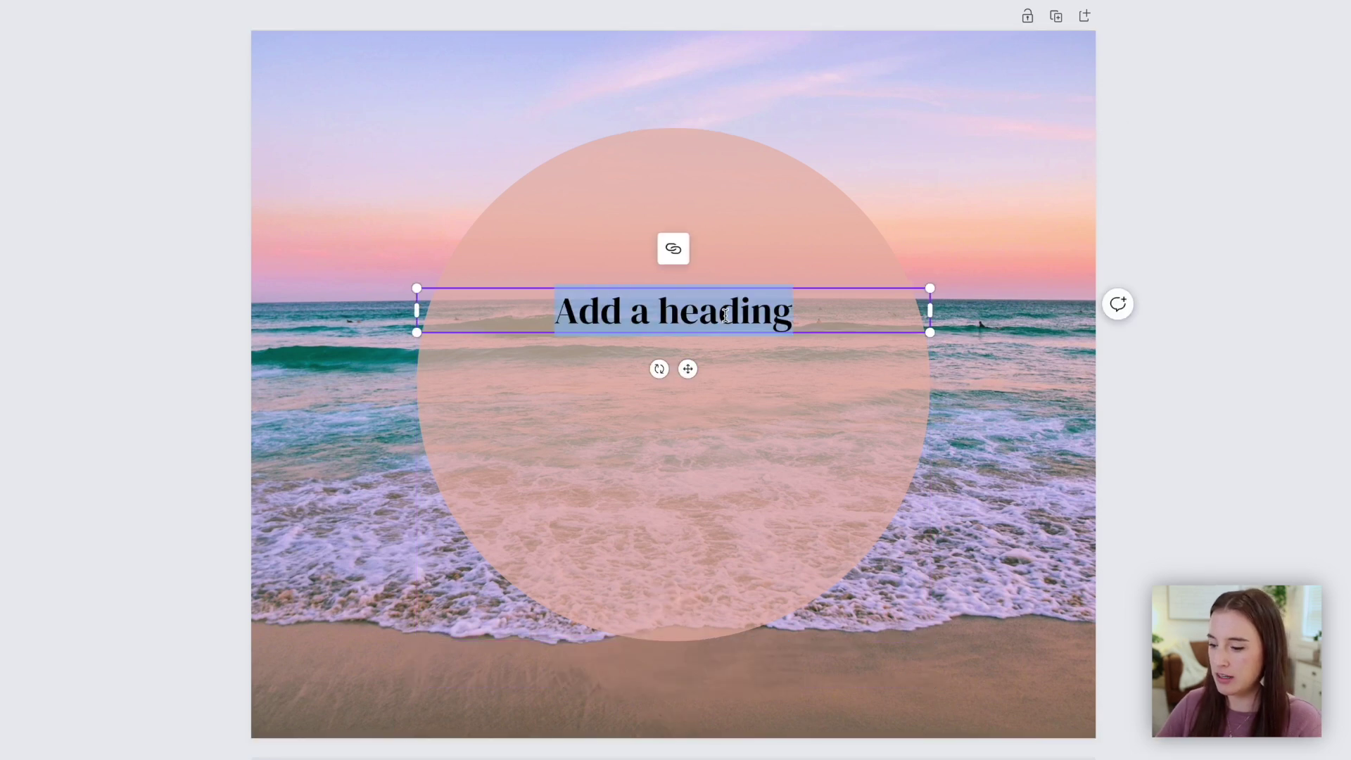
type("50% OFF SALE")
left_click_drag(931, 363, 609, 363)
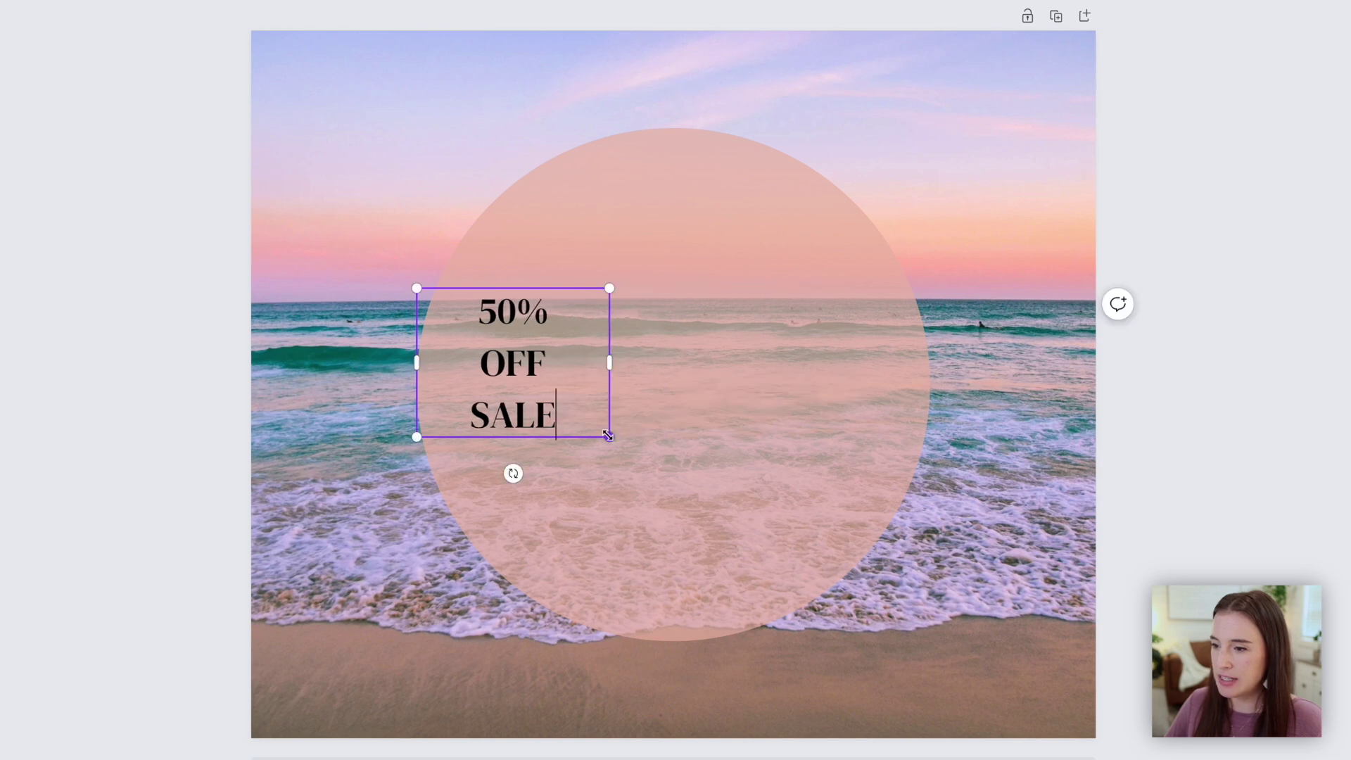
left_click_drag(609, 437, 856, 504)
left_click_drag(624, 396, 690, 348)
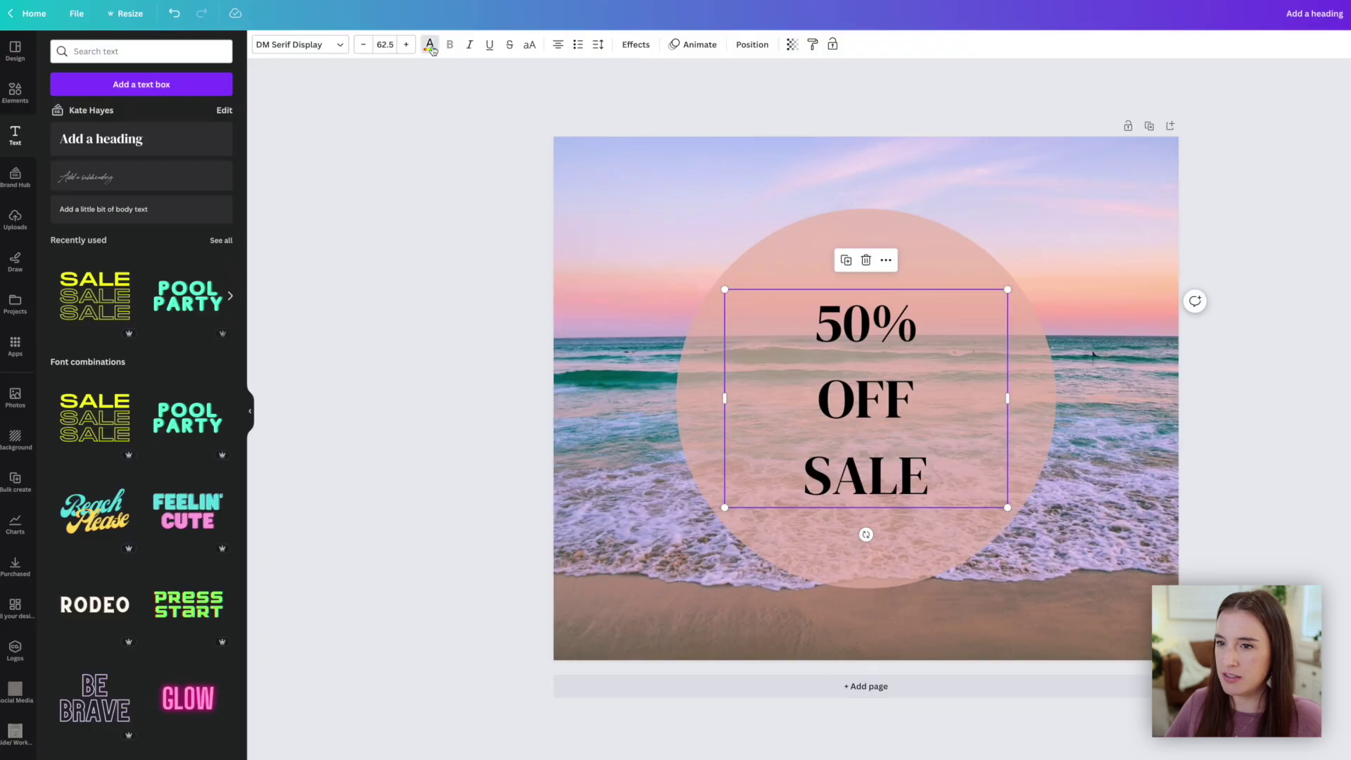
Recolour the sale text teal, sampled from the ocean with the eyedropper
left_click(429, 44)
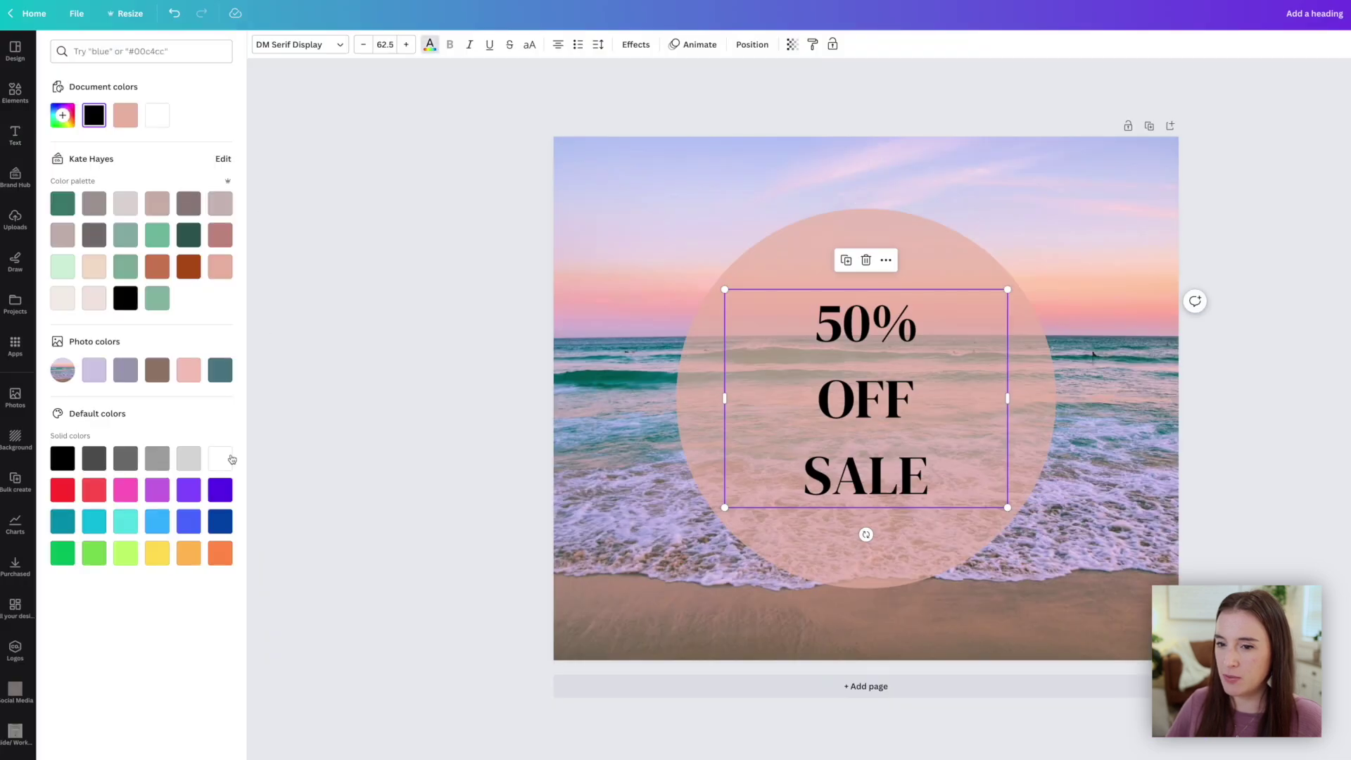
left_click(69, 209)
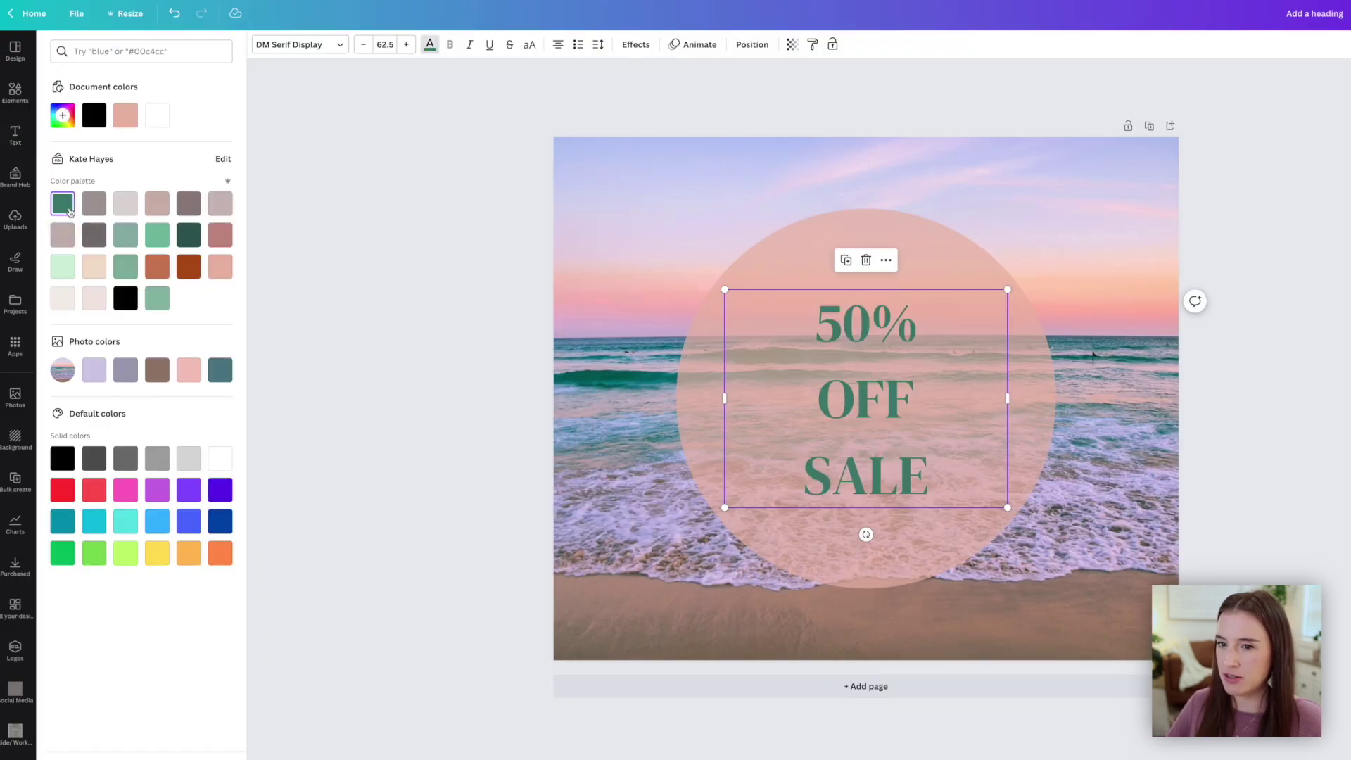
left_click(189, 238)
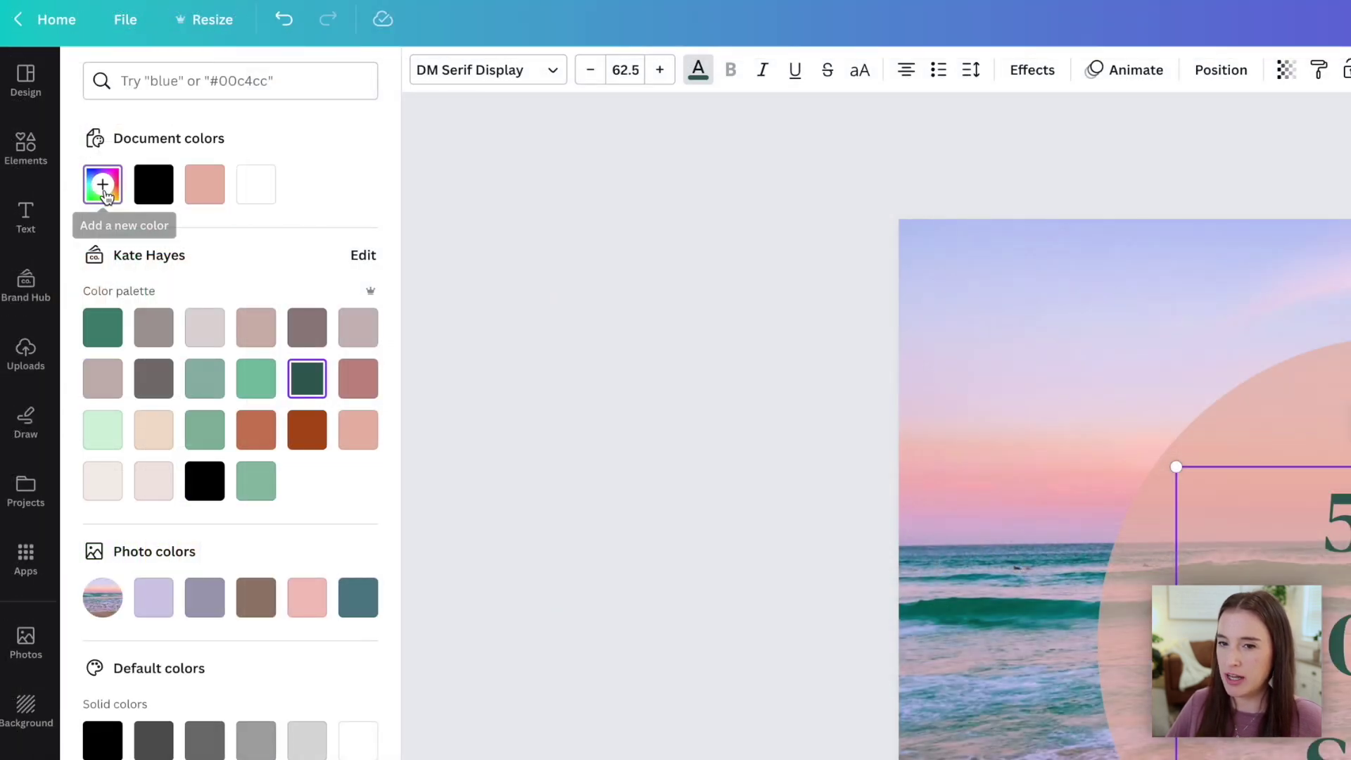
left_click(63, 116)
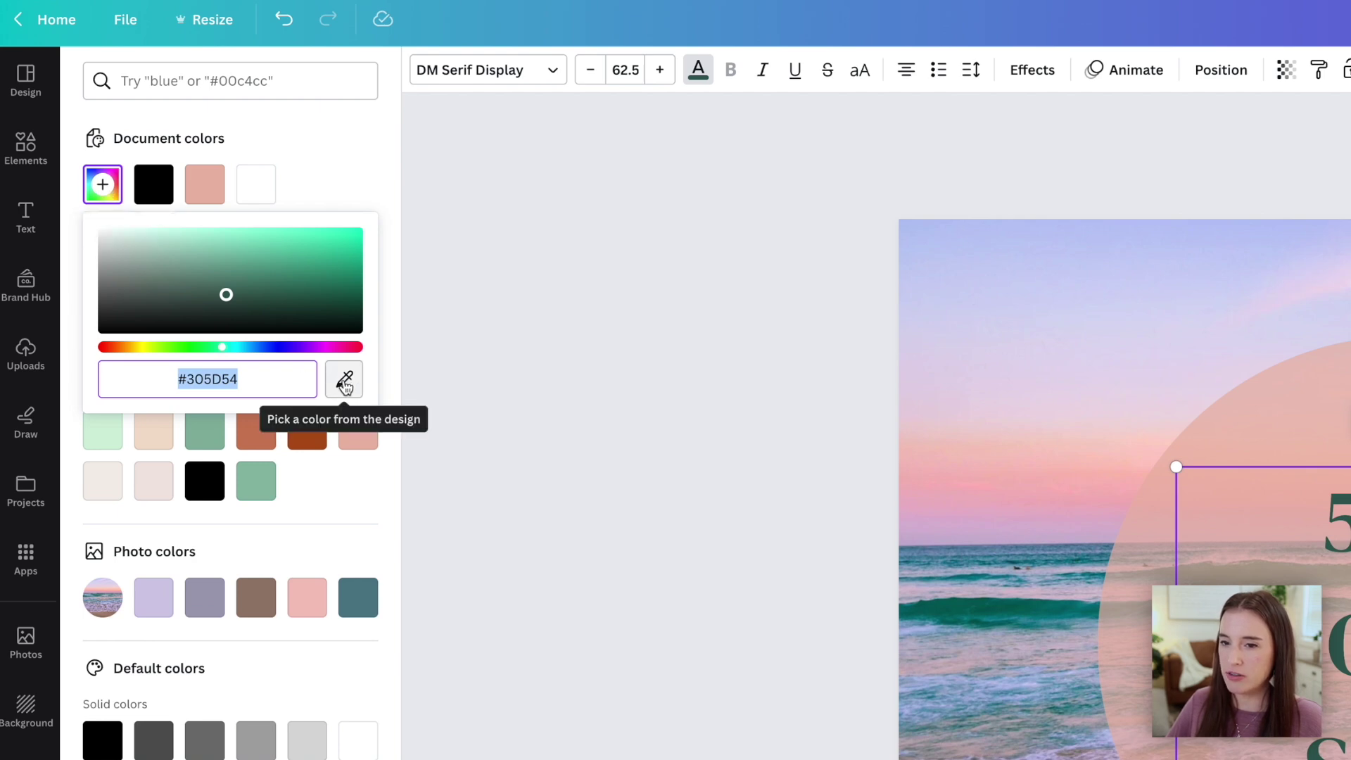
left_click(344, 380)
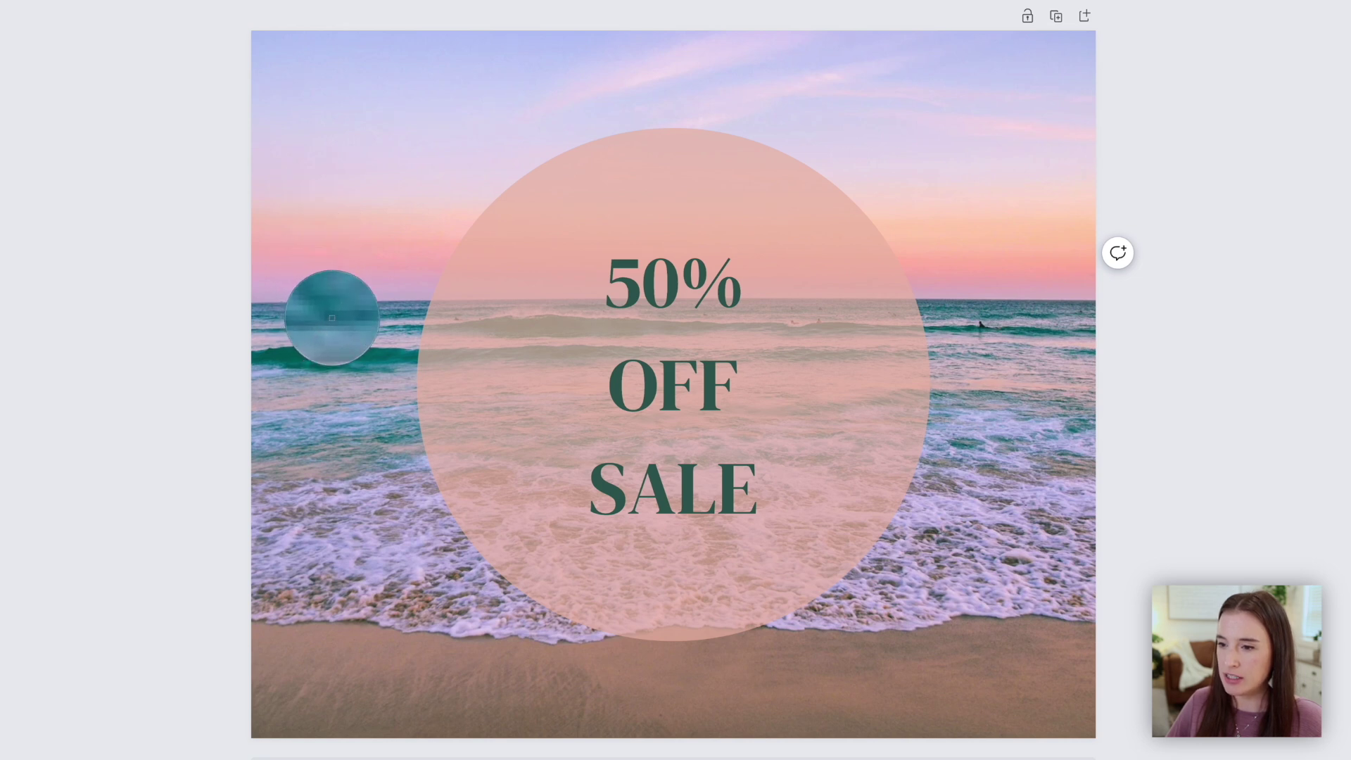
left_click(332, 316)
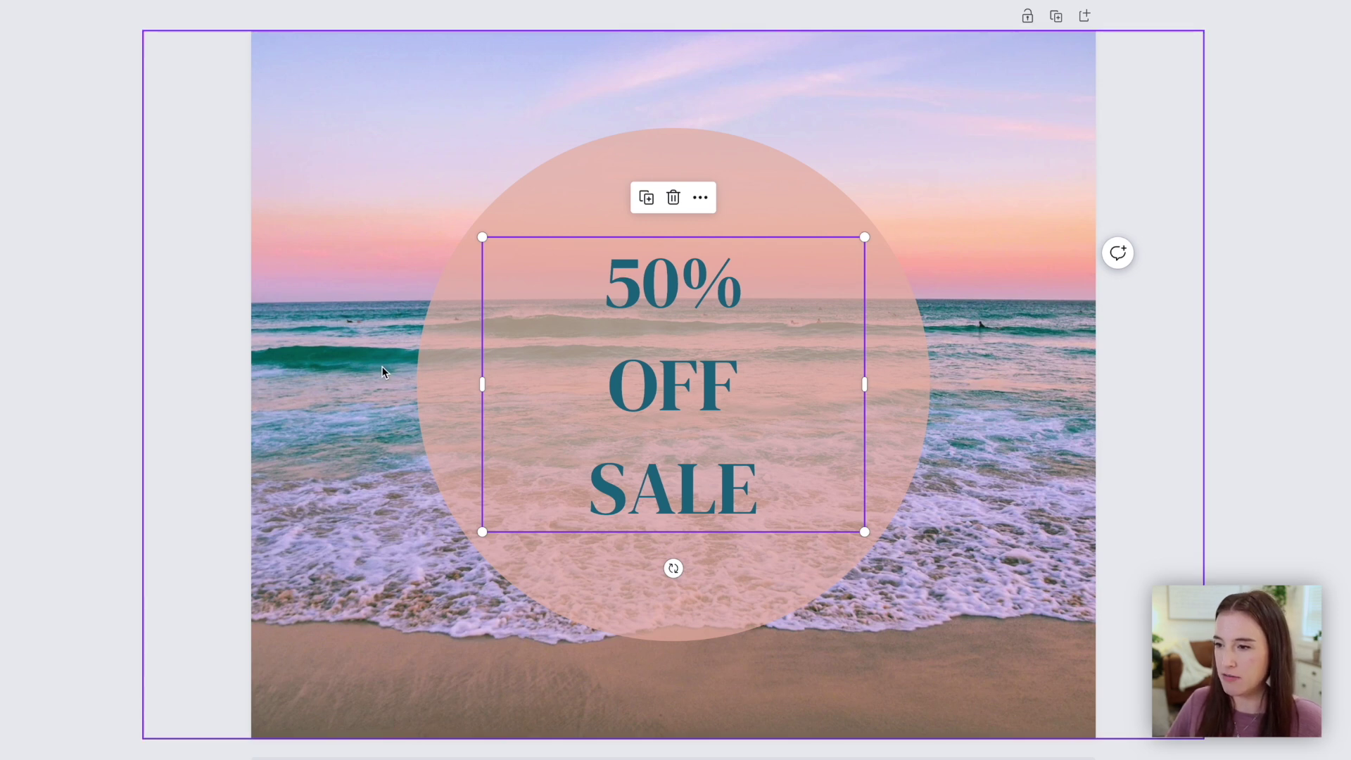
left_click(1315, 344)
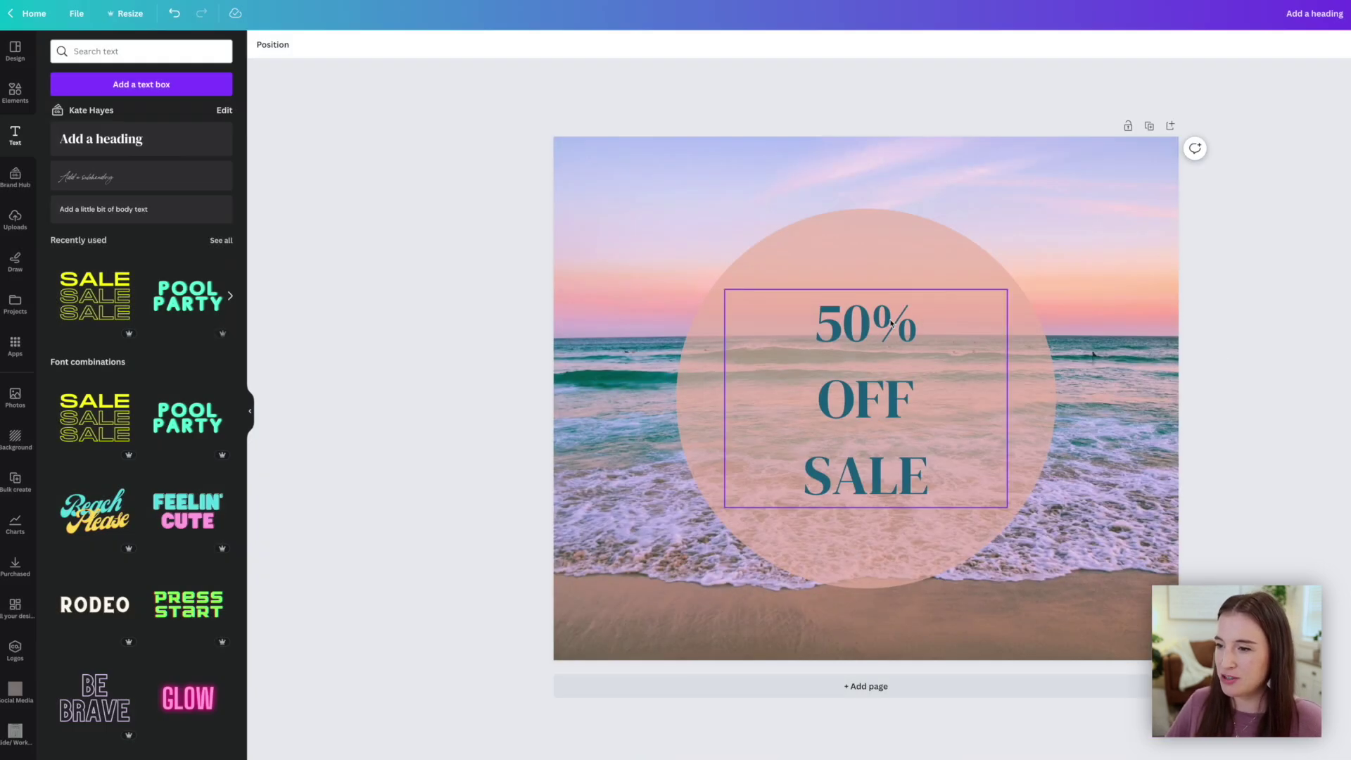
Apply a Lift shadow at intensity 50 to the teal '50% OFF SALE' text
left_click(890, 323)
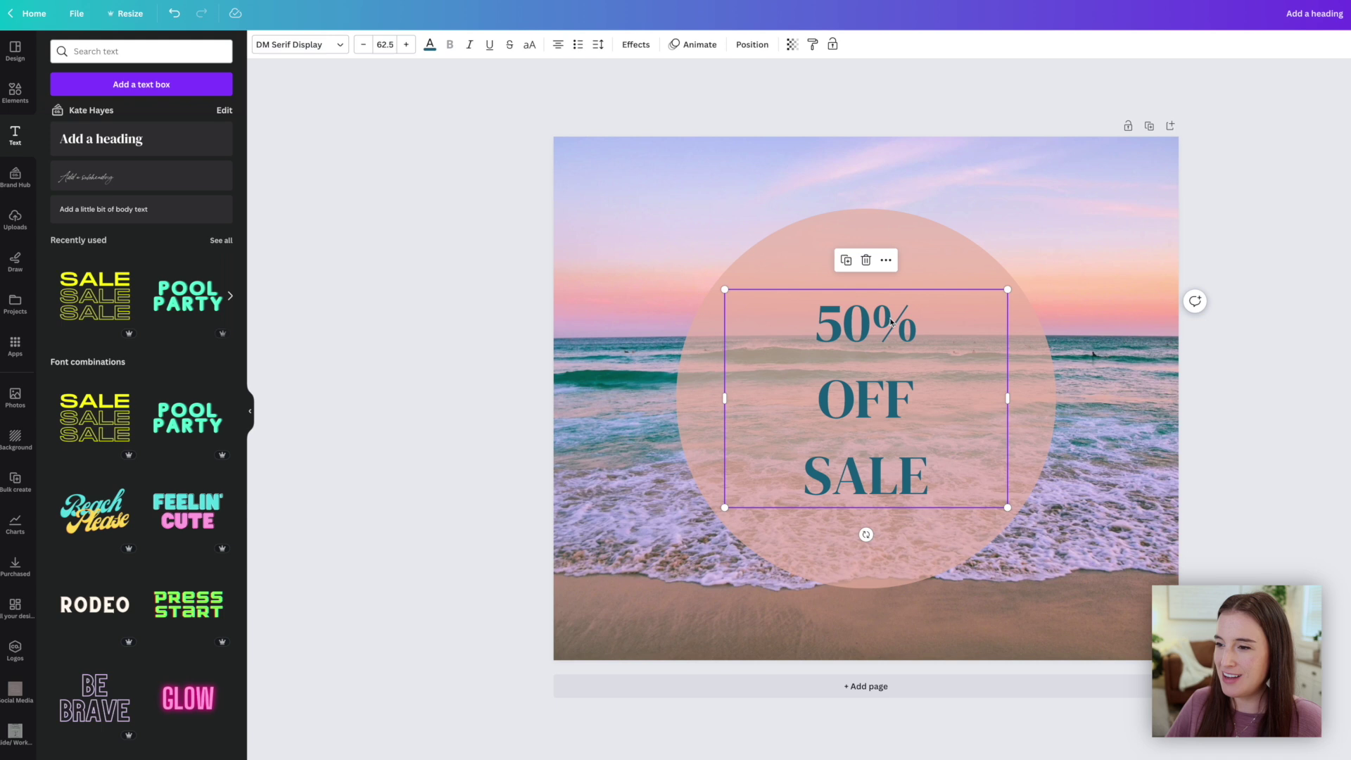
left_click(637, 44)
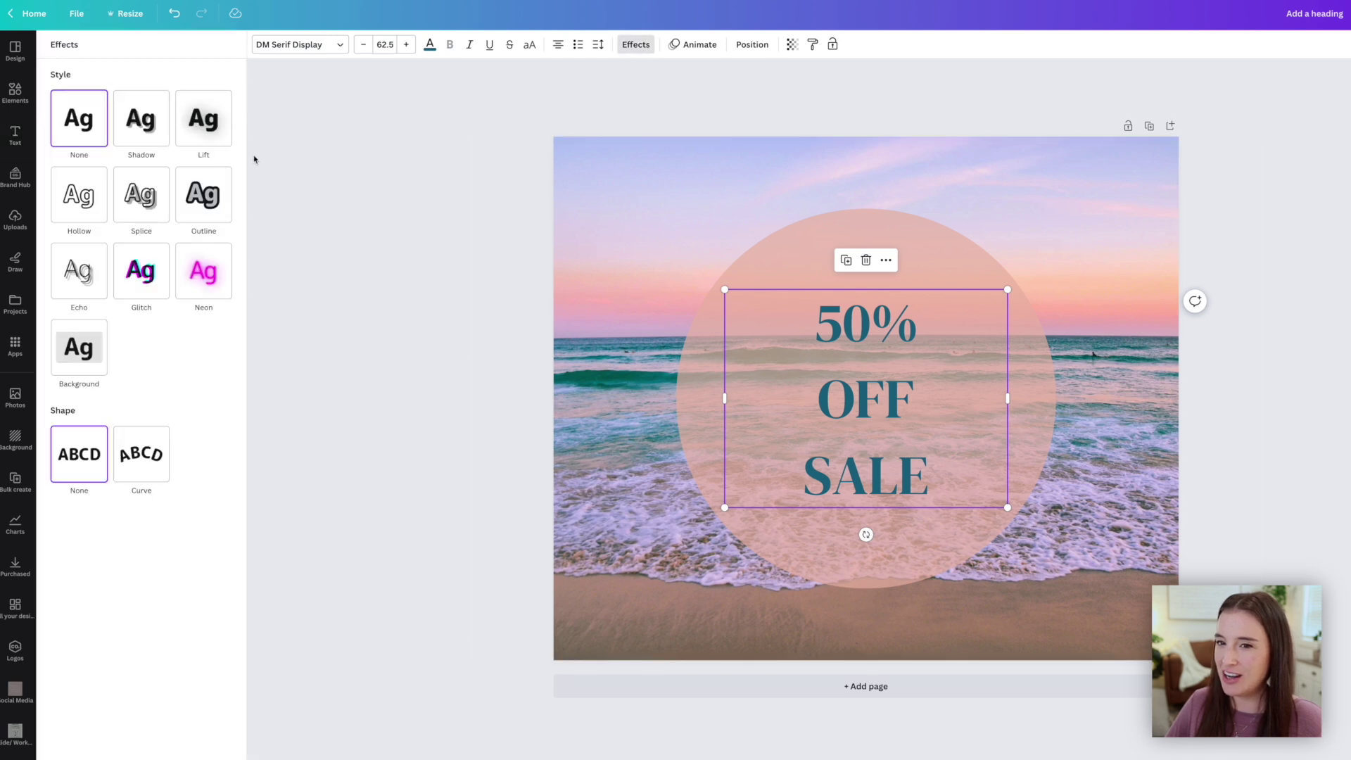
left_click(167, 141)
left_click(183, 122)
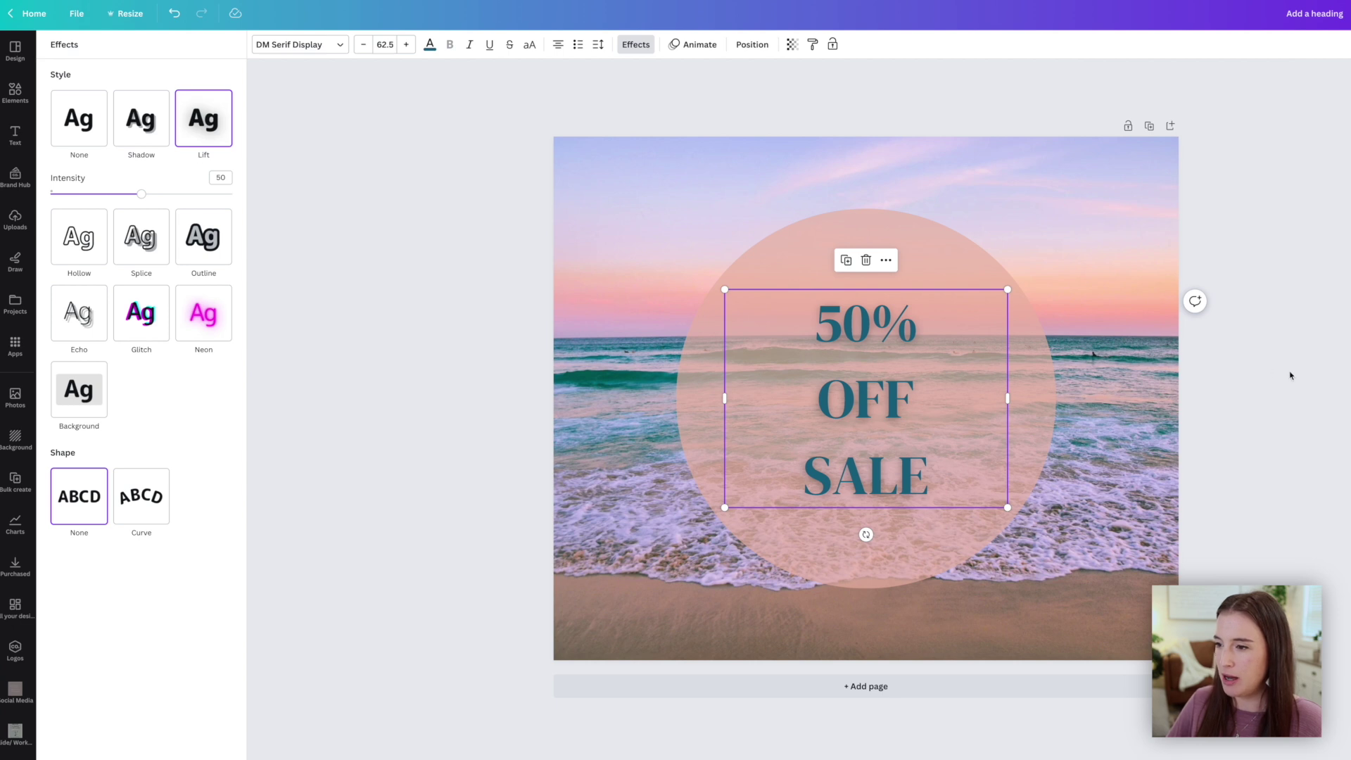
left_click(1332, 375)
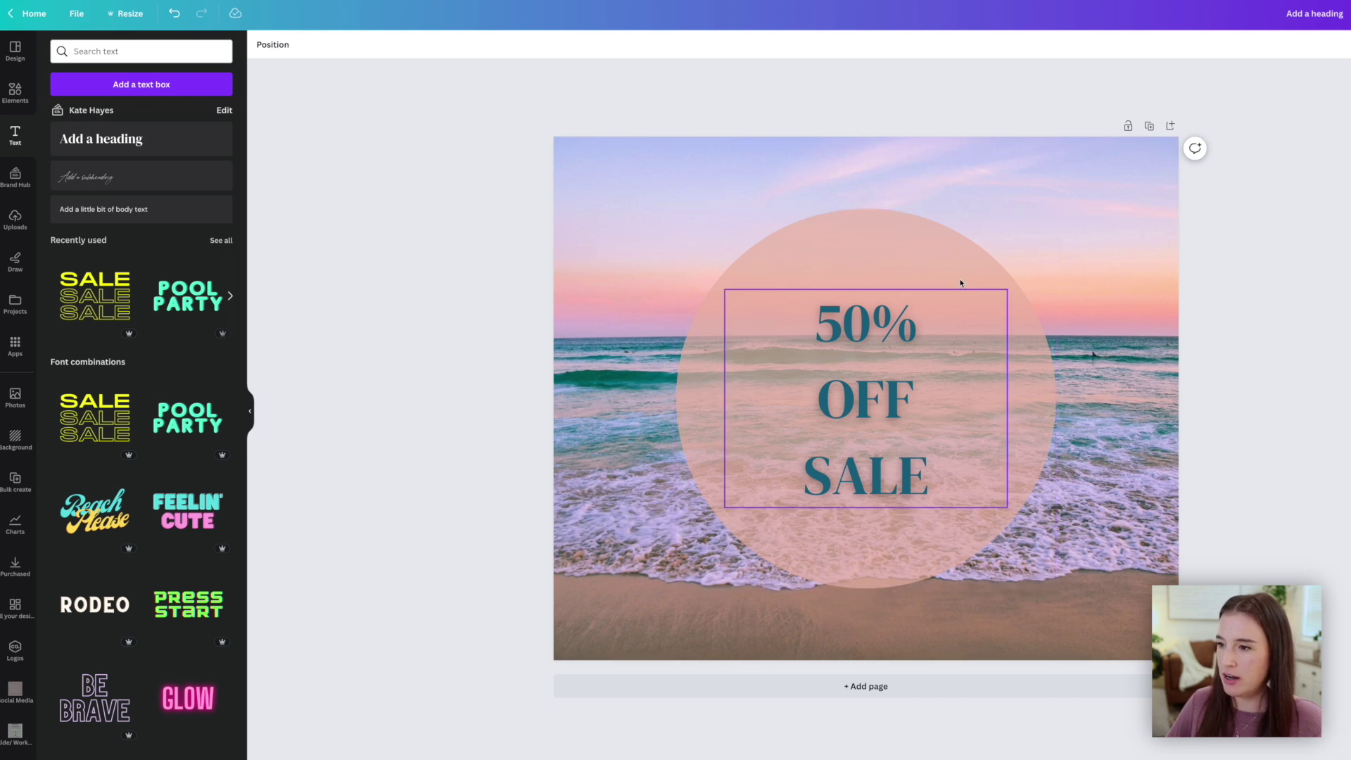
Delete the sale text and the pink circle from the page
left_click(735, 387)
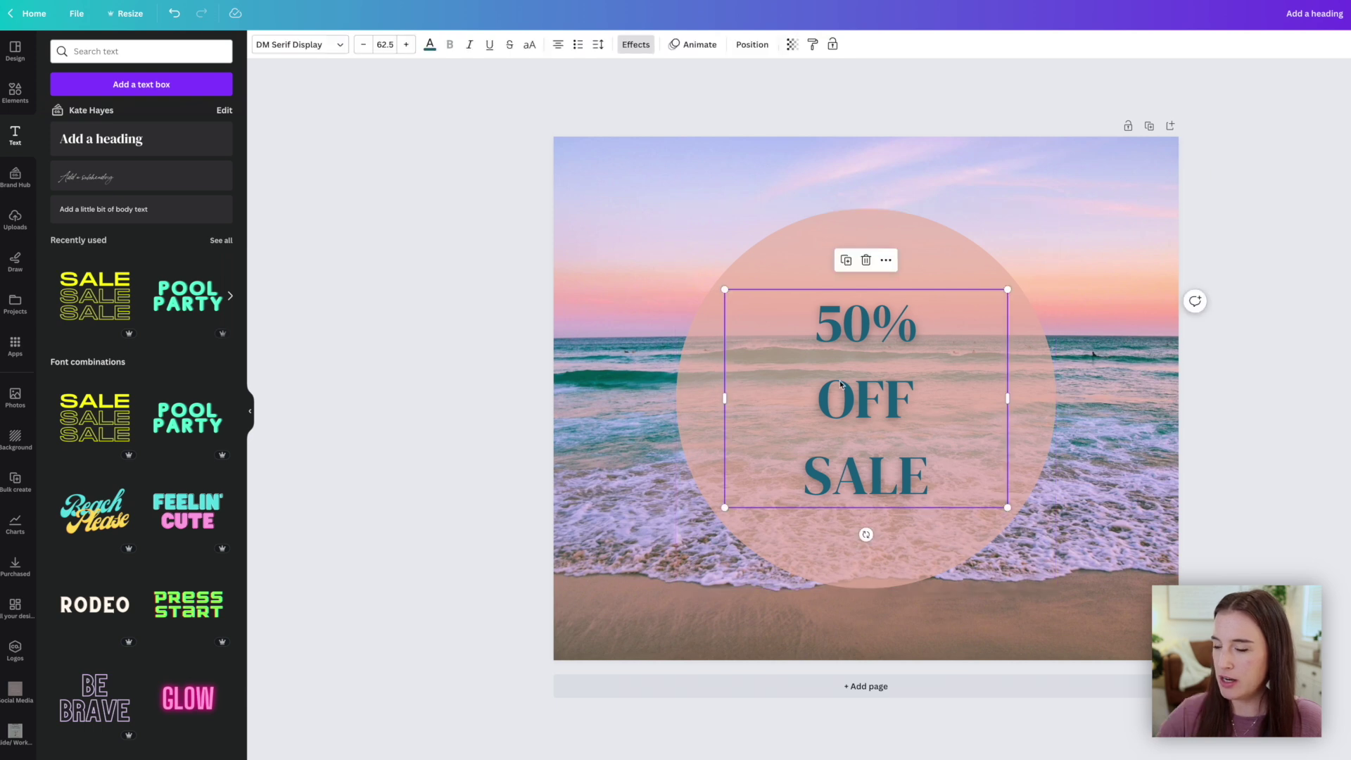
key("Delete")
left_click(840, 385)
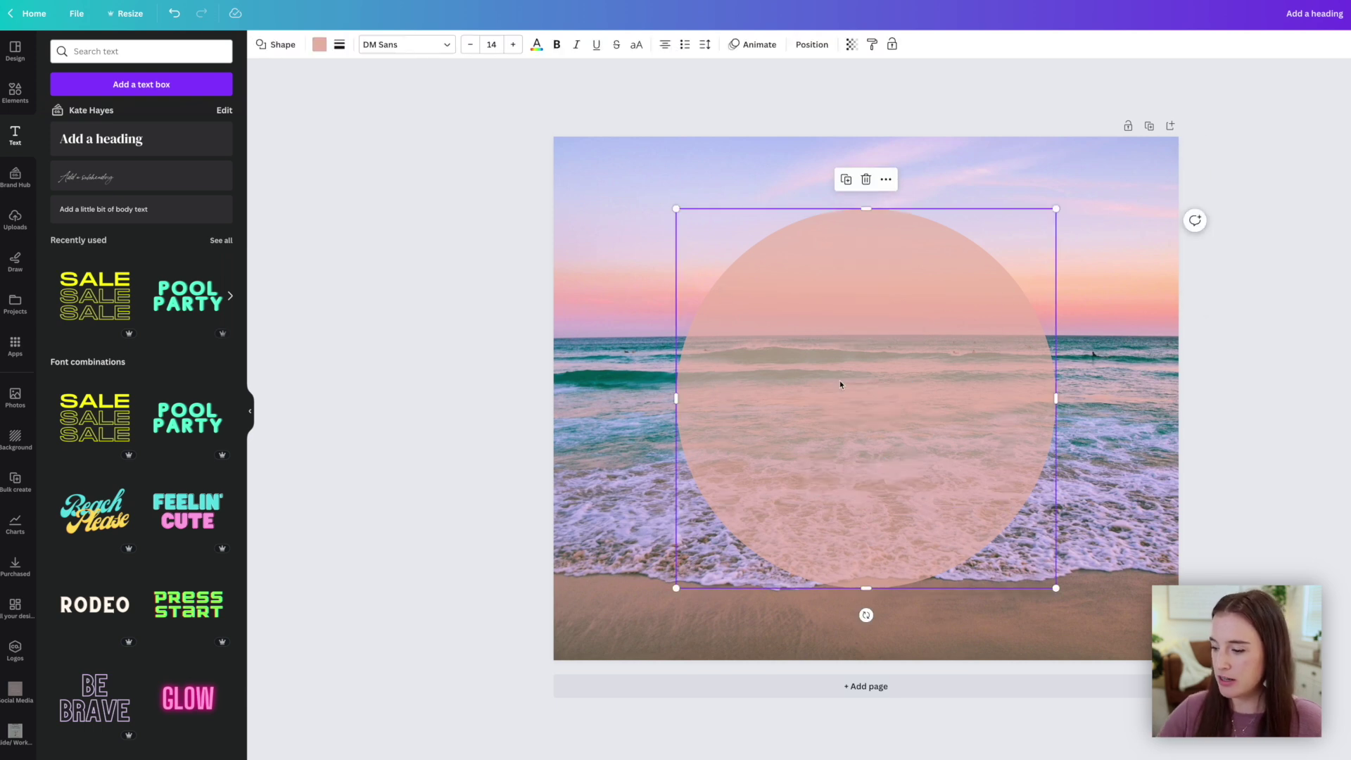
key("Delete")
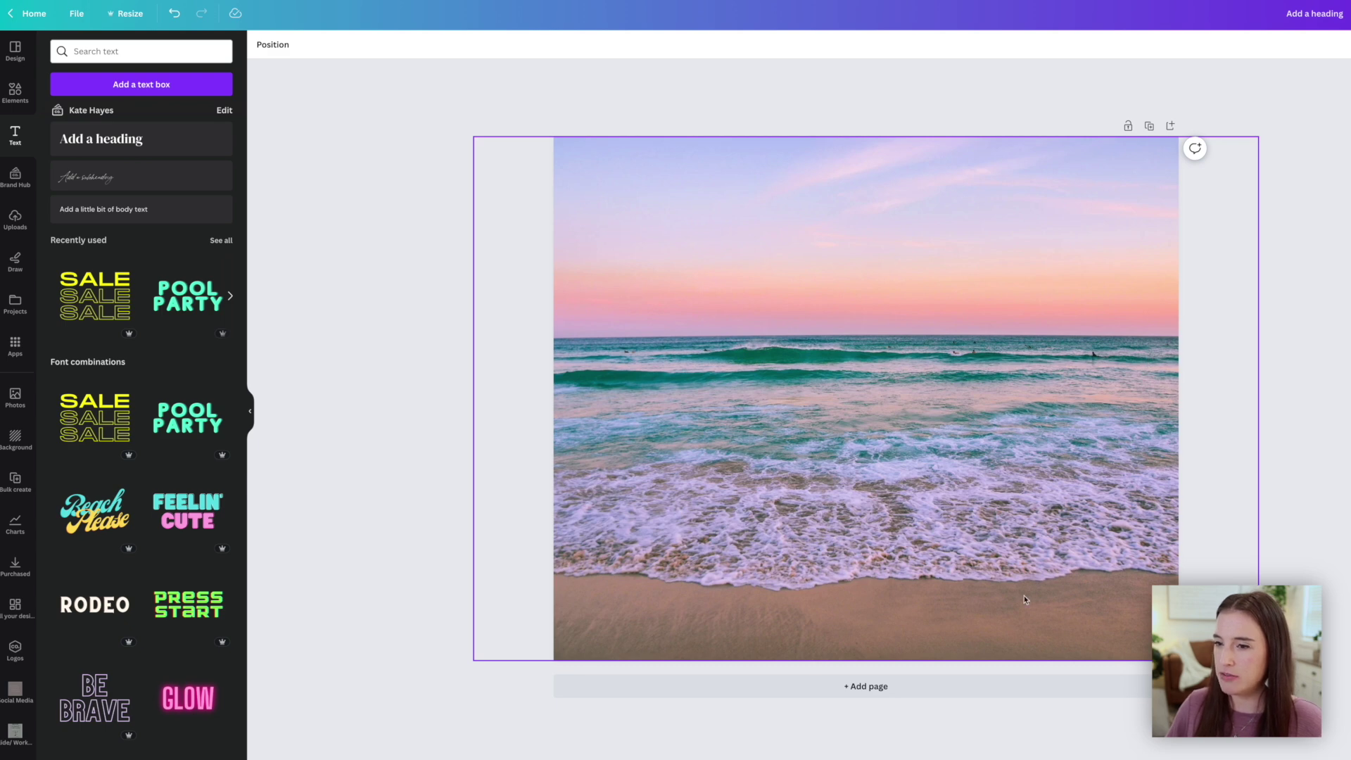
Add a pink square and stretch it across the beach photo
left_click(14, 93)
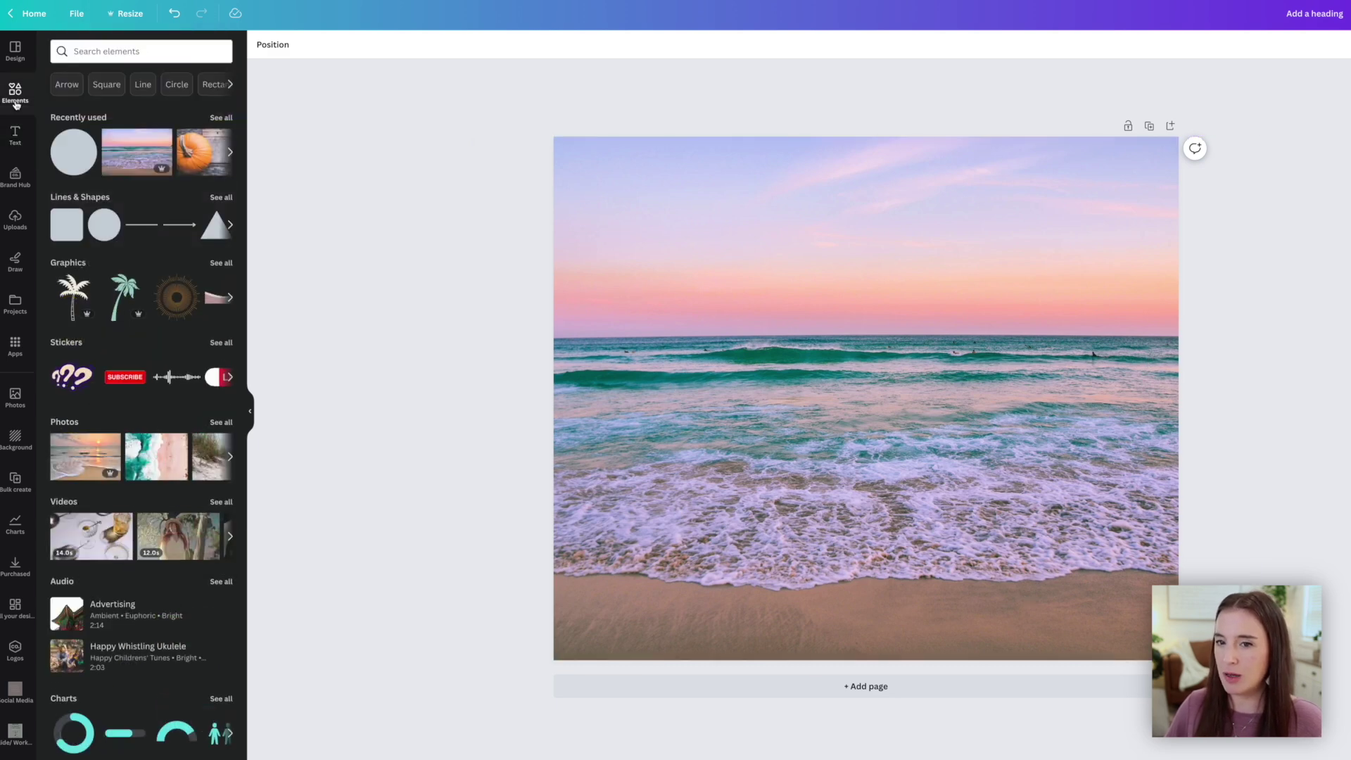
left_click(78, 236)
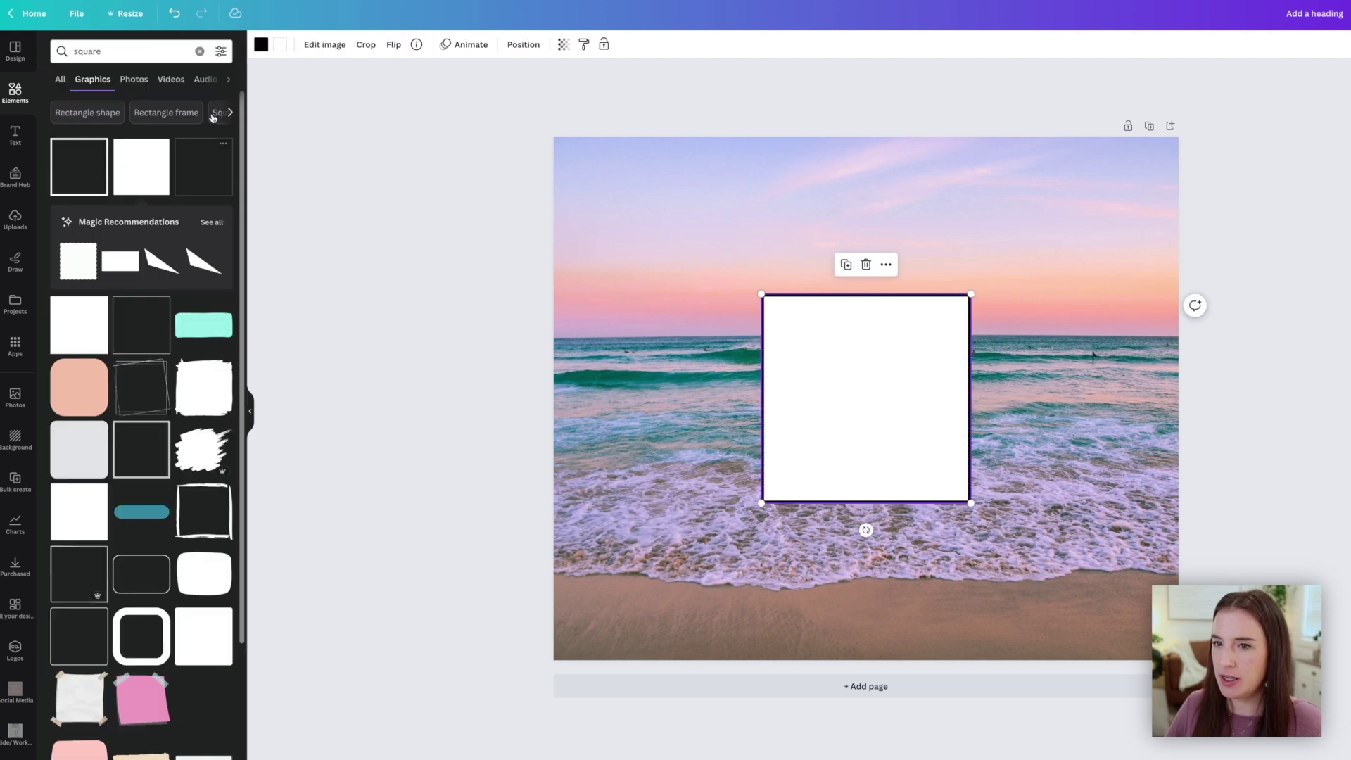
left_click(261, 44)
left_click(220, 266)
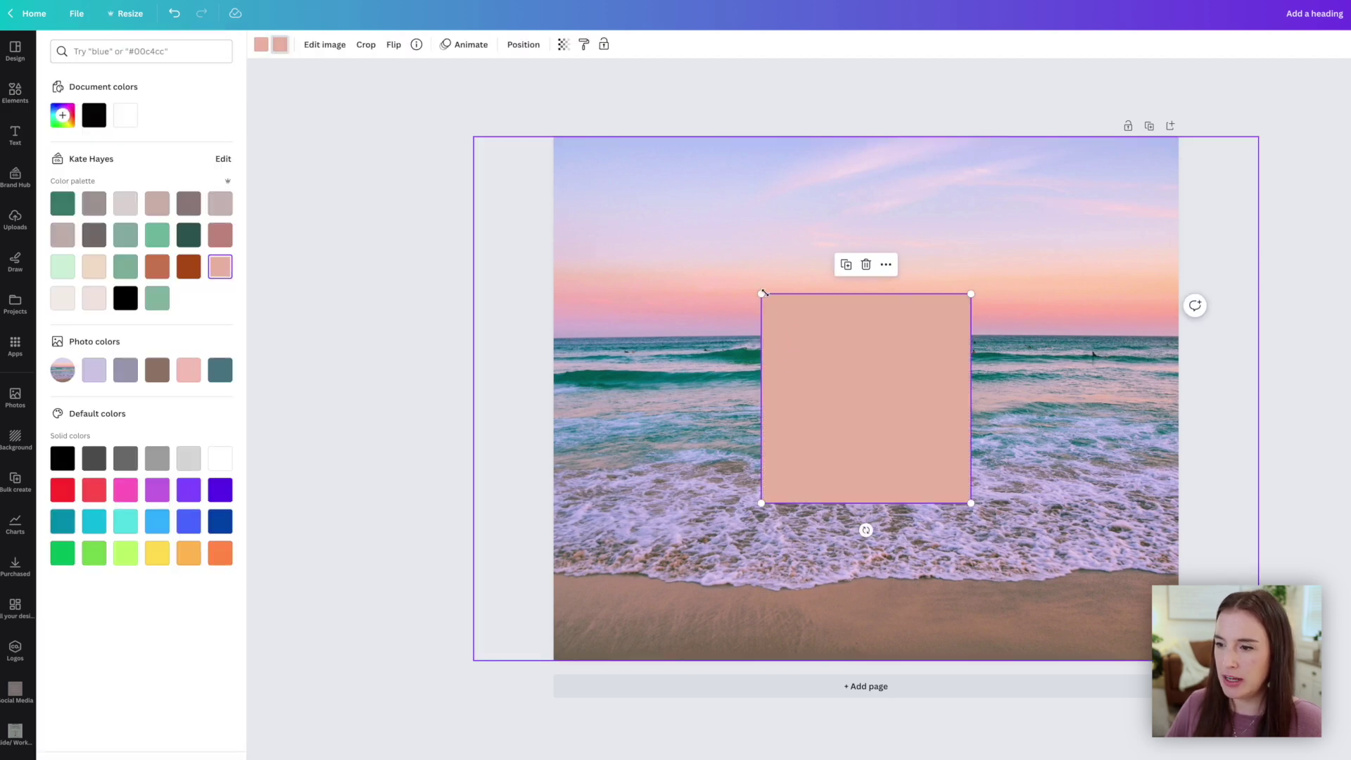
left_click_drag(761, 293, 490, 150)
left_click_drag(751, 492, 754, 558)
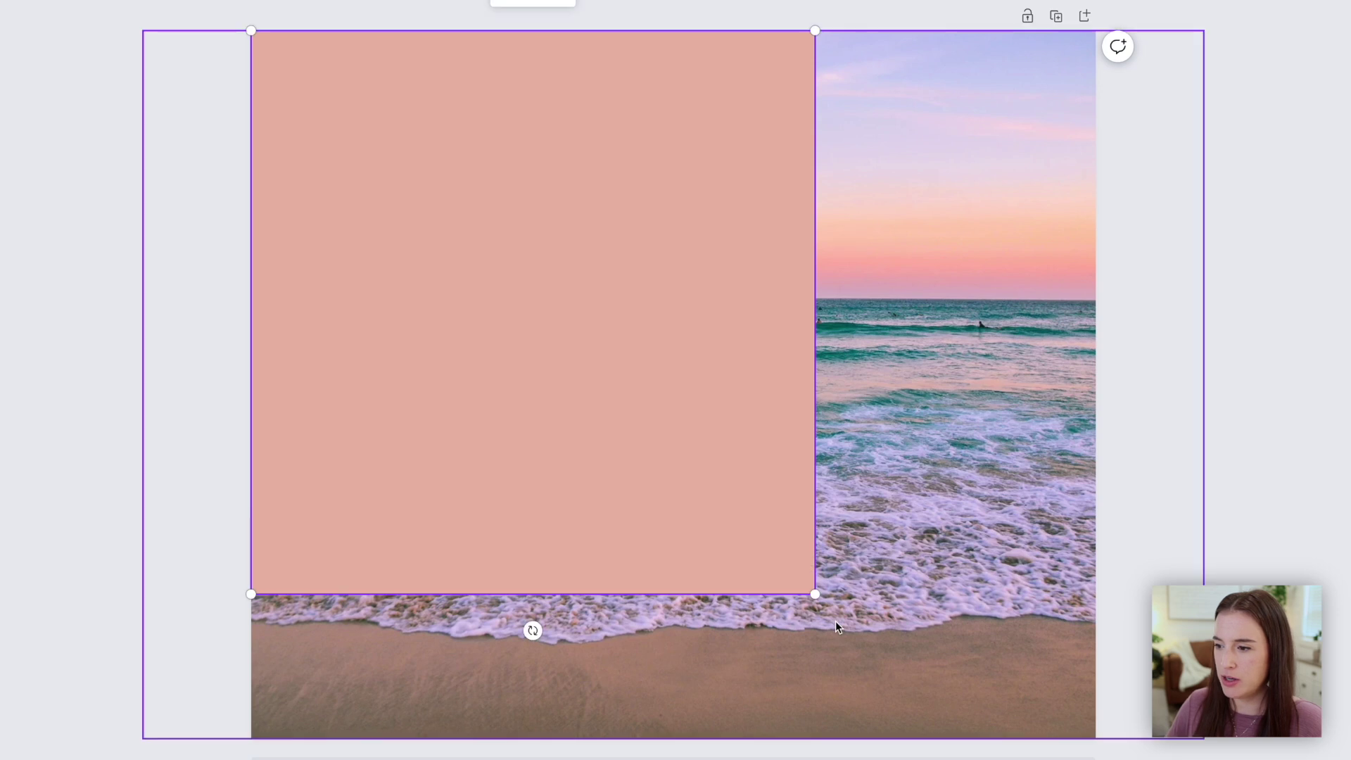
left_click_drag(816, 592, 1147, 759)
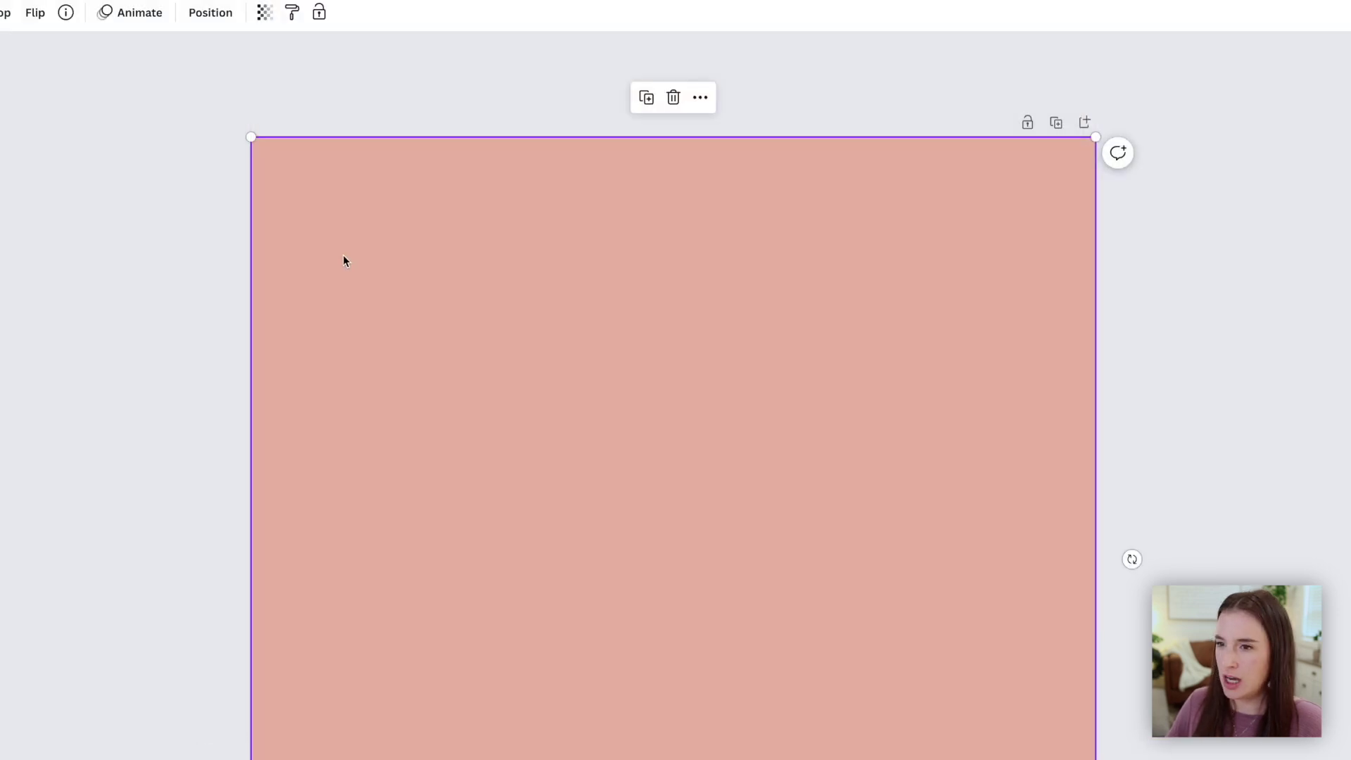
Set the pink square to 46% transparency over the whole photo, then add a heading
left_click(265, 13)
left_click_drag(268, 80, 184, 85)
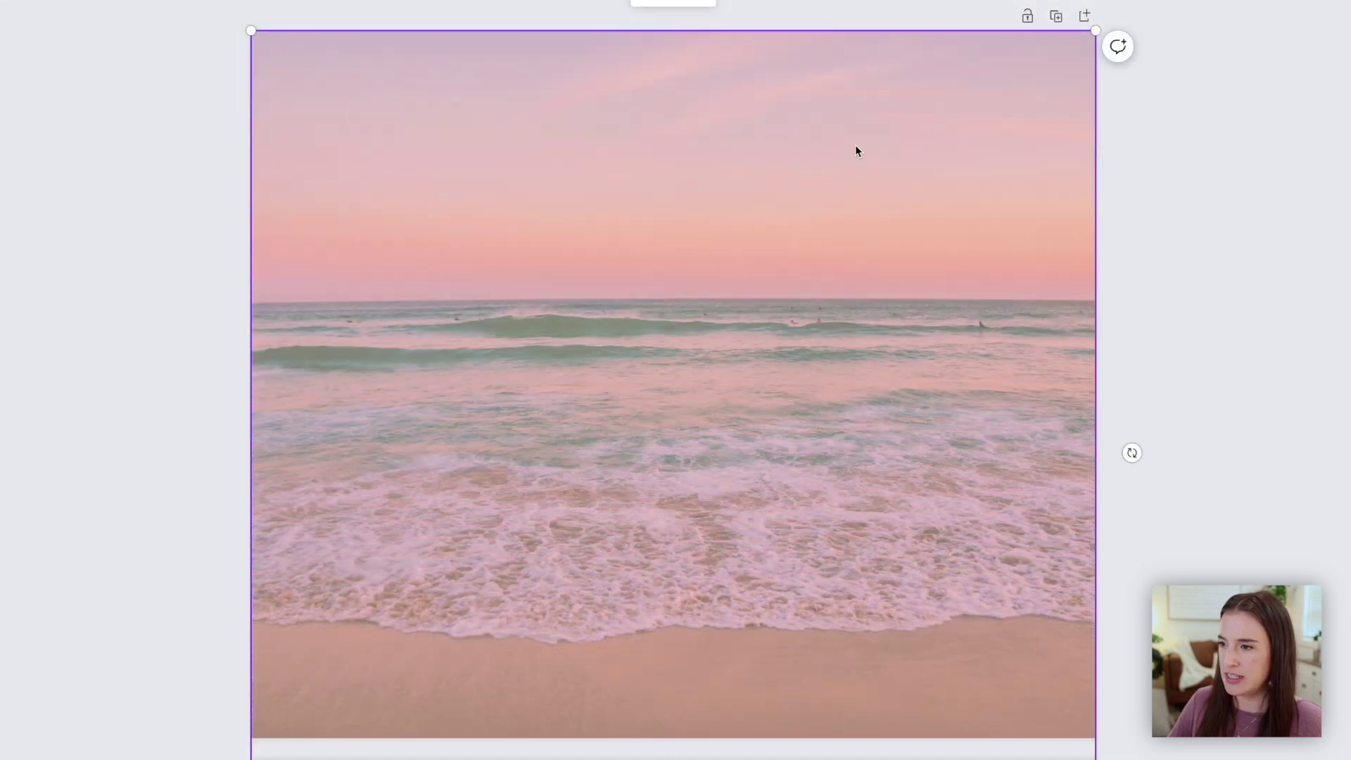
left_click_drag(857, 257, 859, 446)
left_click_drag(859, 339, 856, 138)
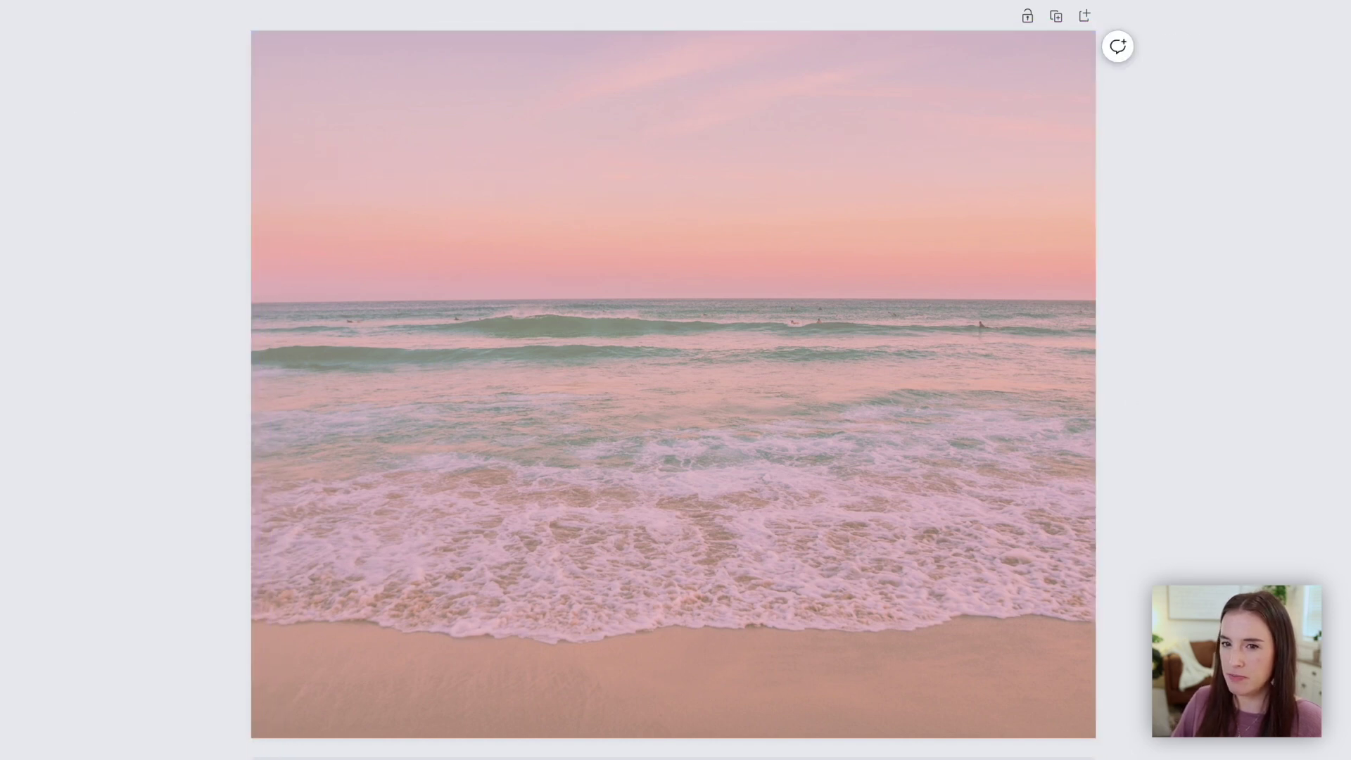
key("t")
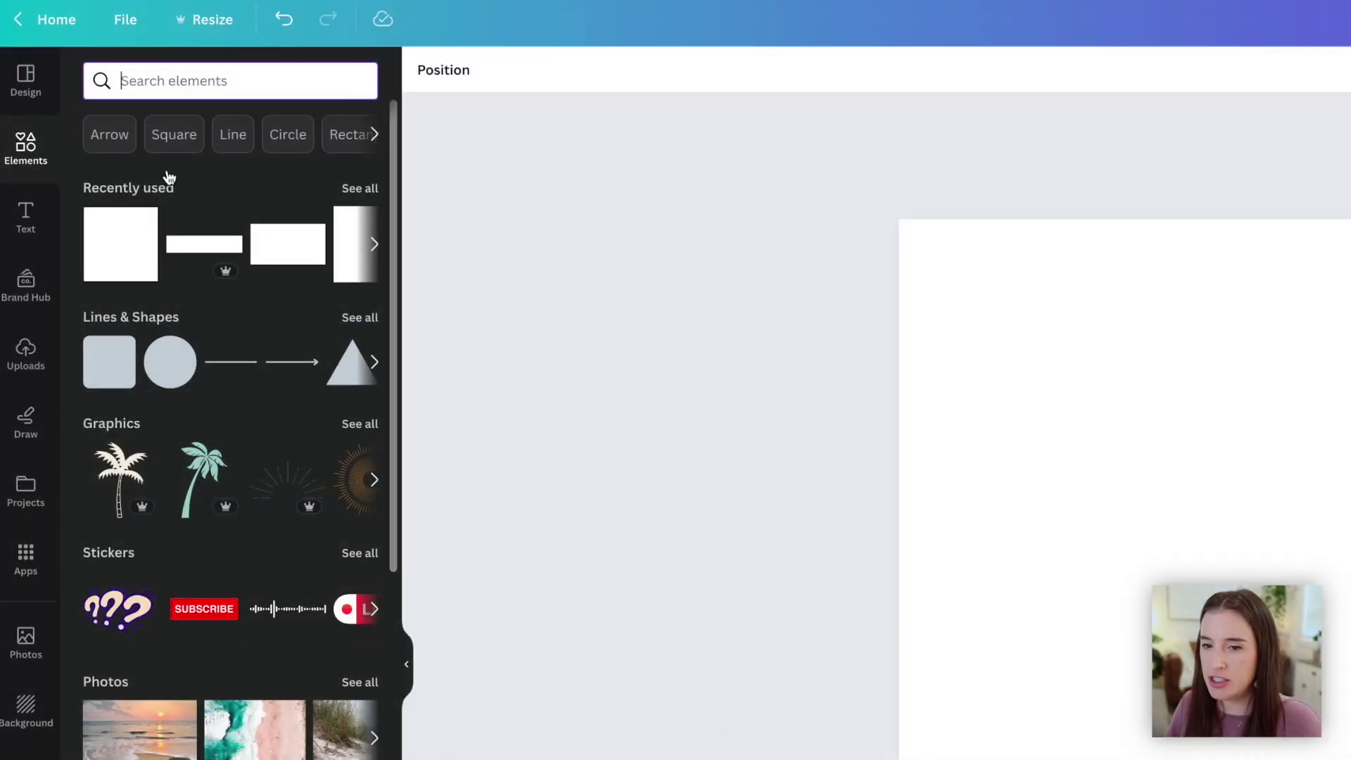
Add a circle frame and fill it with the sunset beach photo
scroll(166, 176, "down", 4)
scroll(229, 221, "down", 8)
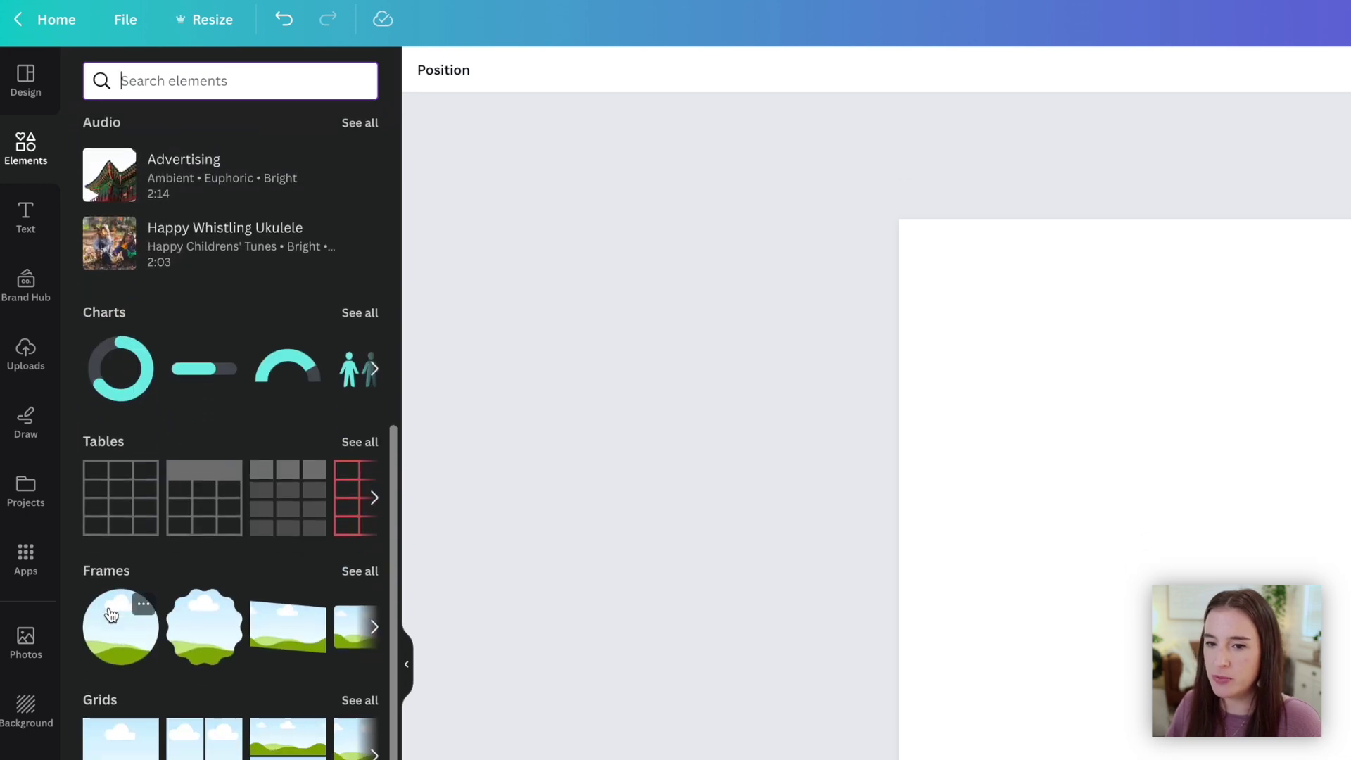
left_click(370, 571)
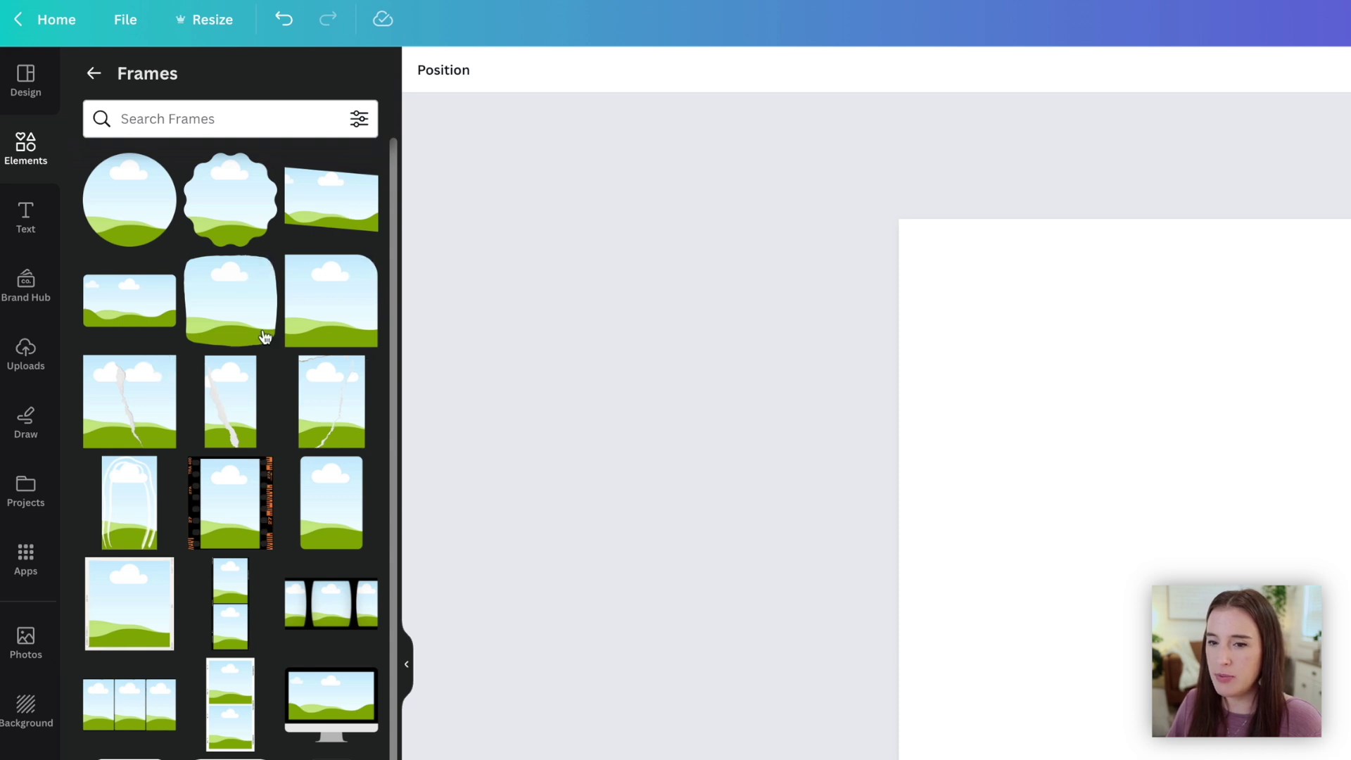
left_click(130, 226)
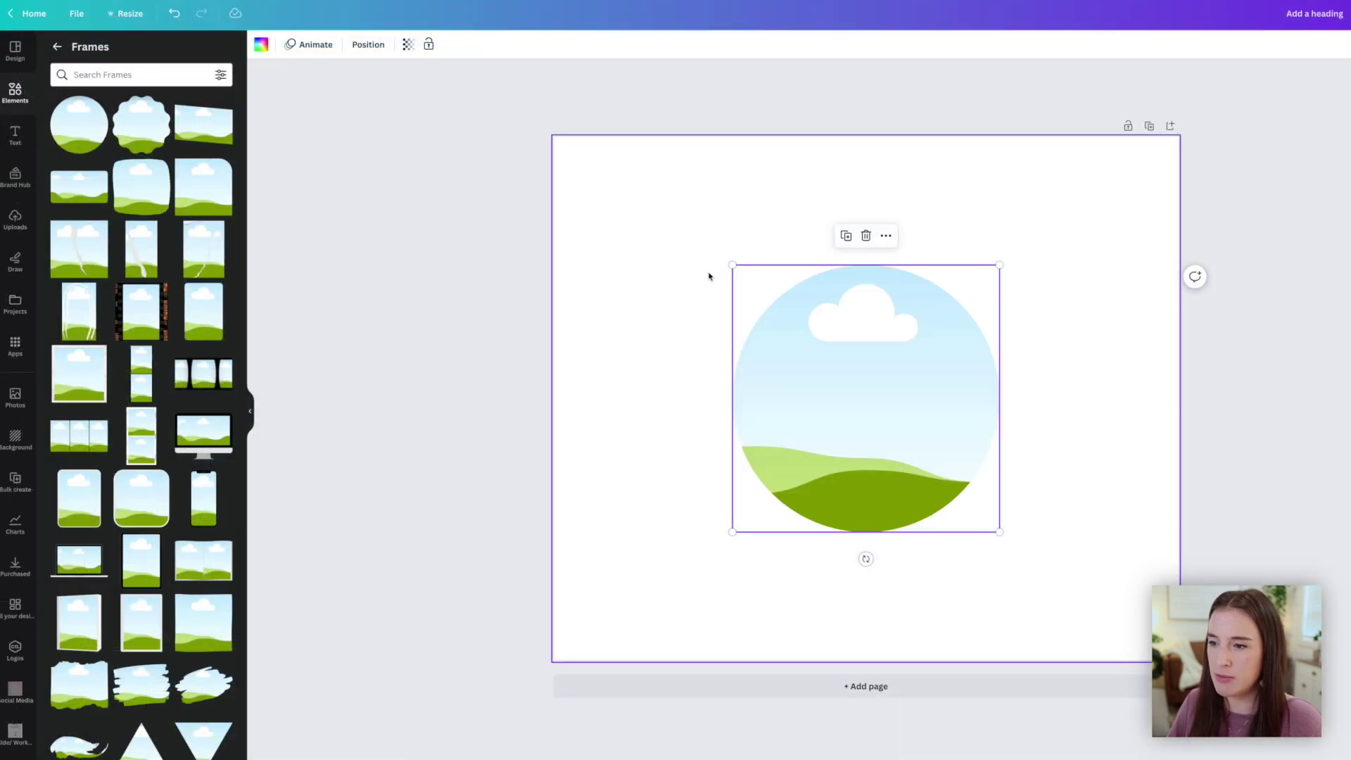
left_click(57, 46)
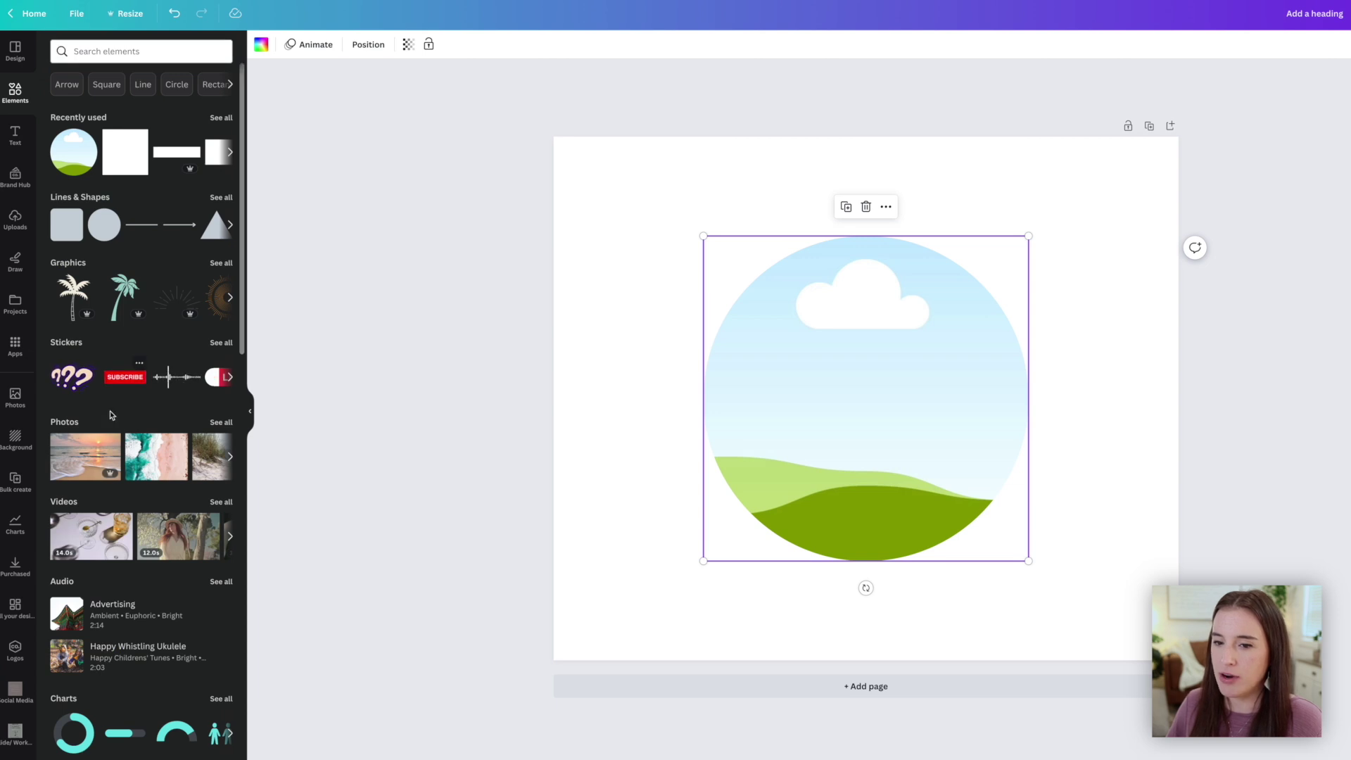
left_click_drag(109, 443, 797, 456)
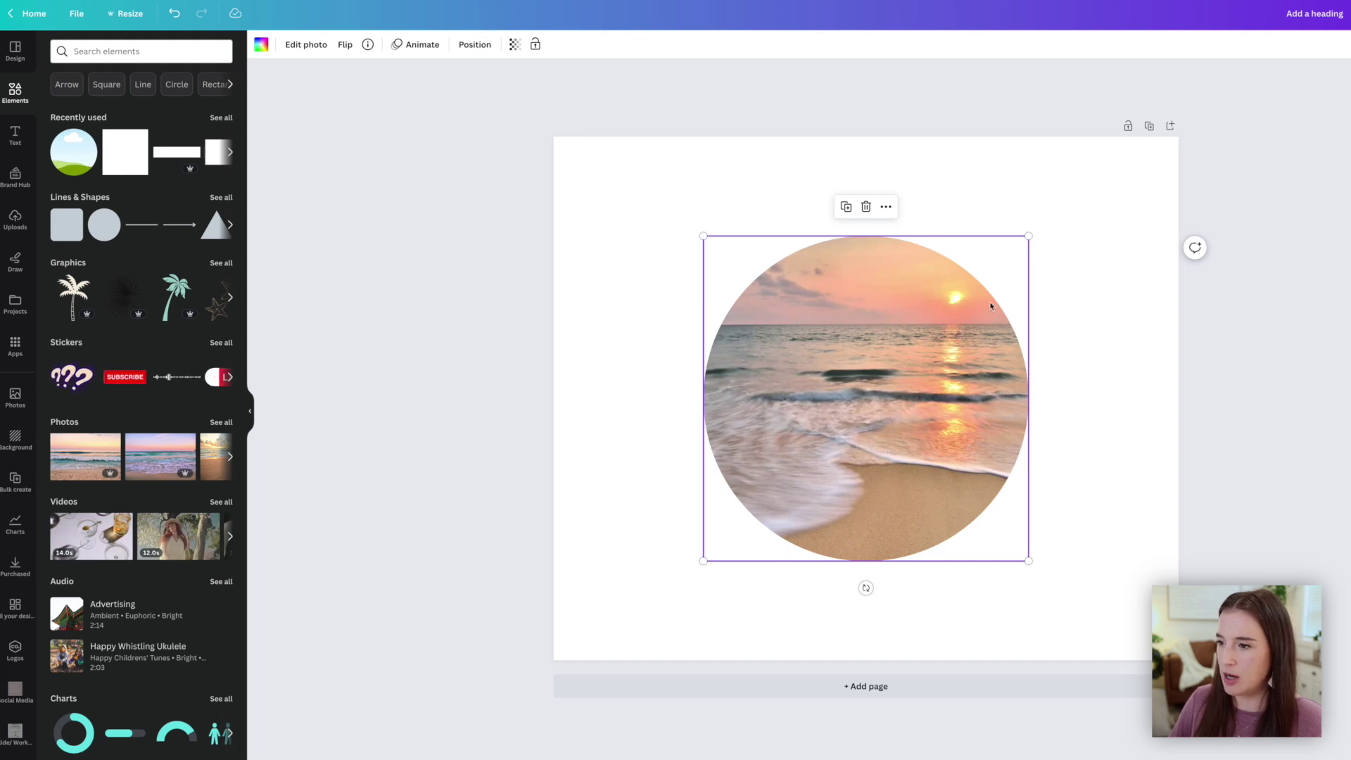
Scroll the Frames collection down to the alphabet letter frames
left_click(1089, 278)
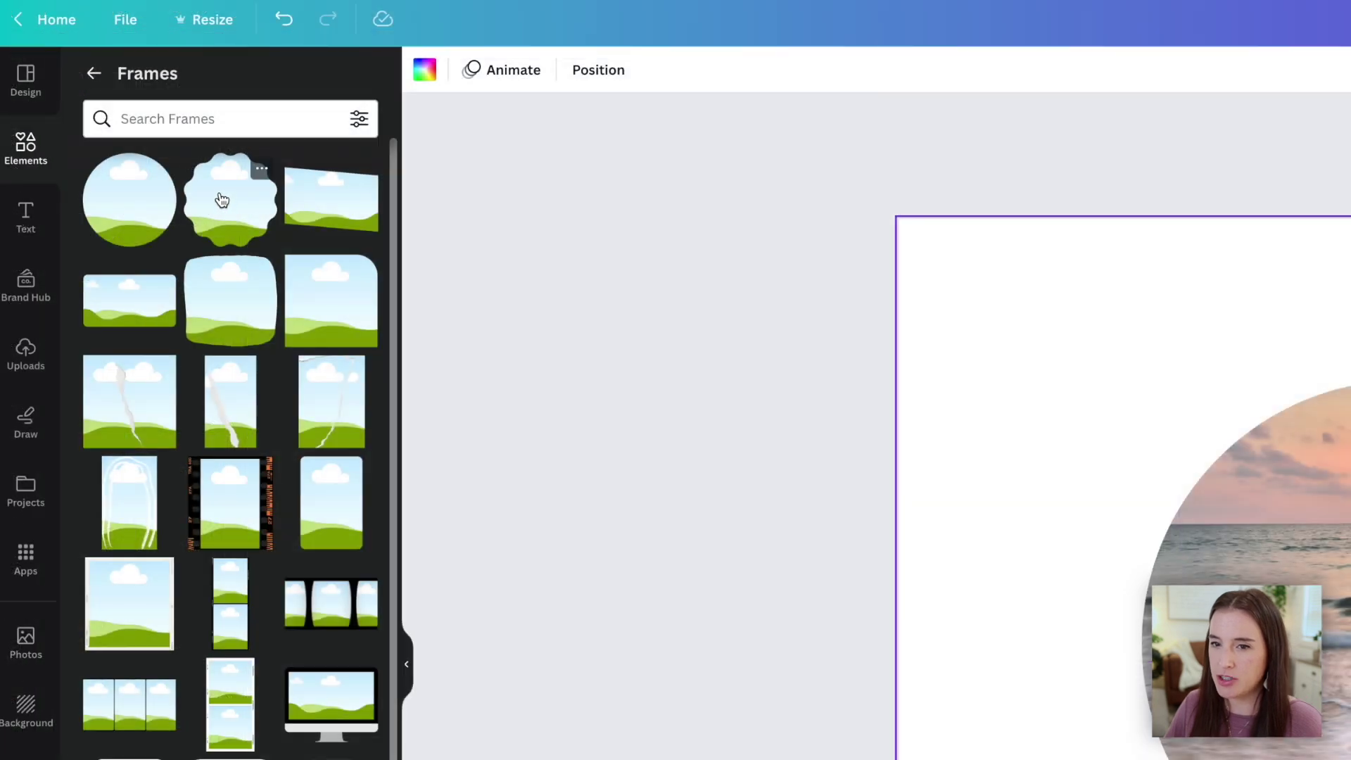
scroll(236, 306, "down", 1)
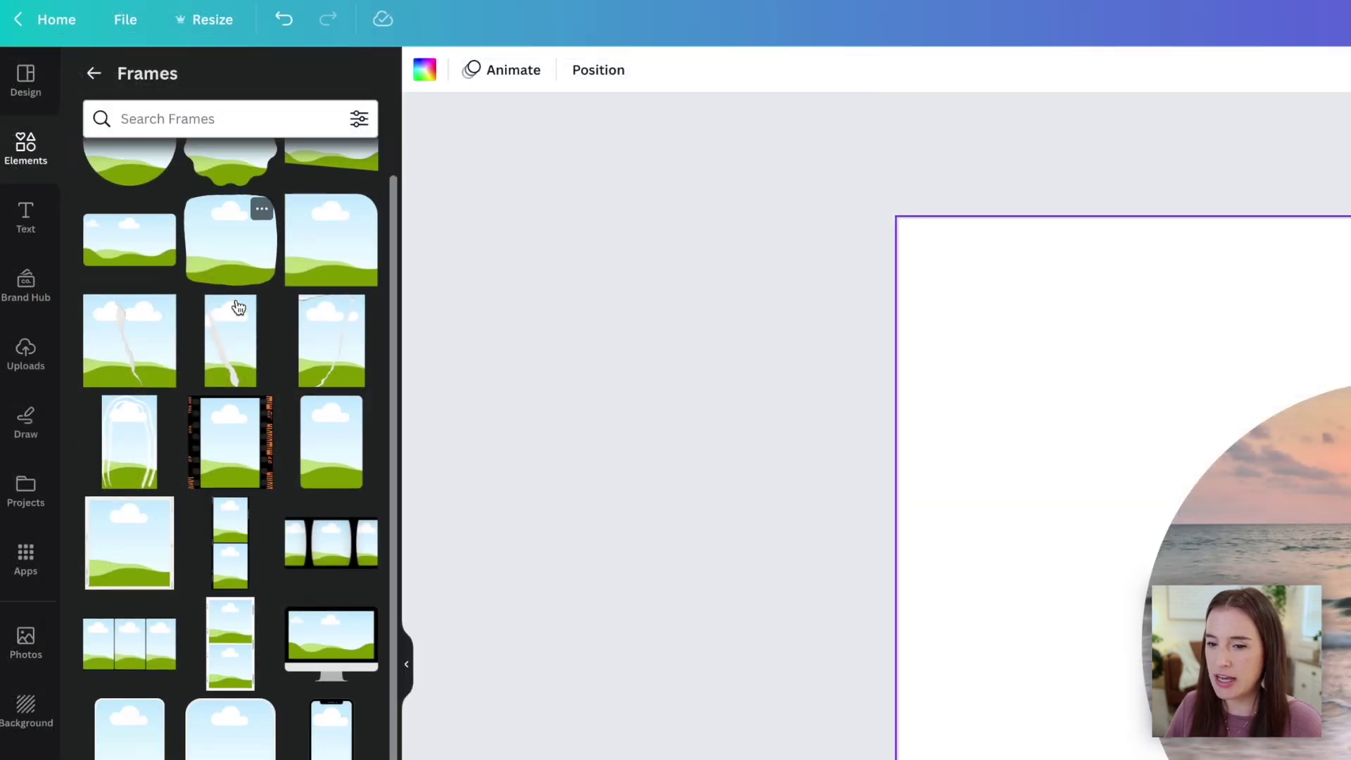
scroll(238, 306, "down", 6)
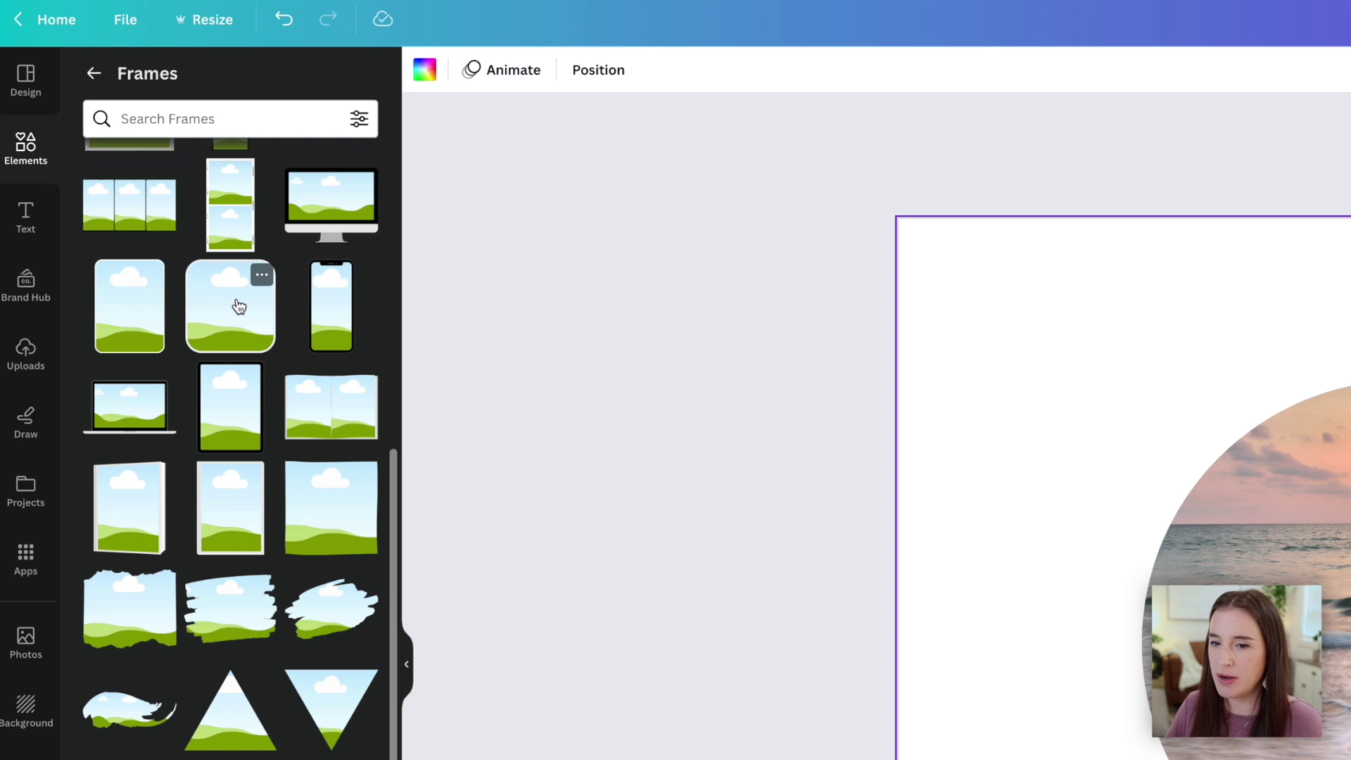
scroll(238, 306, "down", 3)
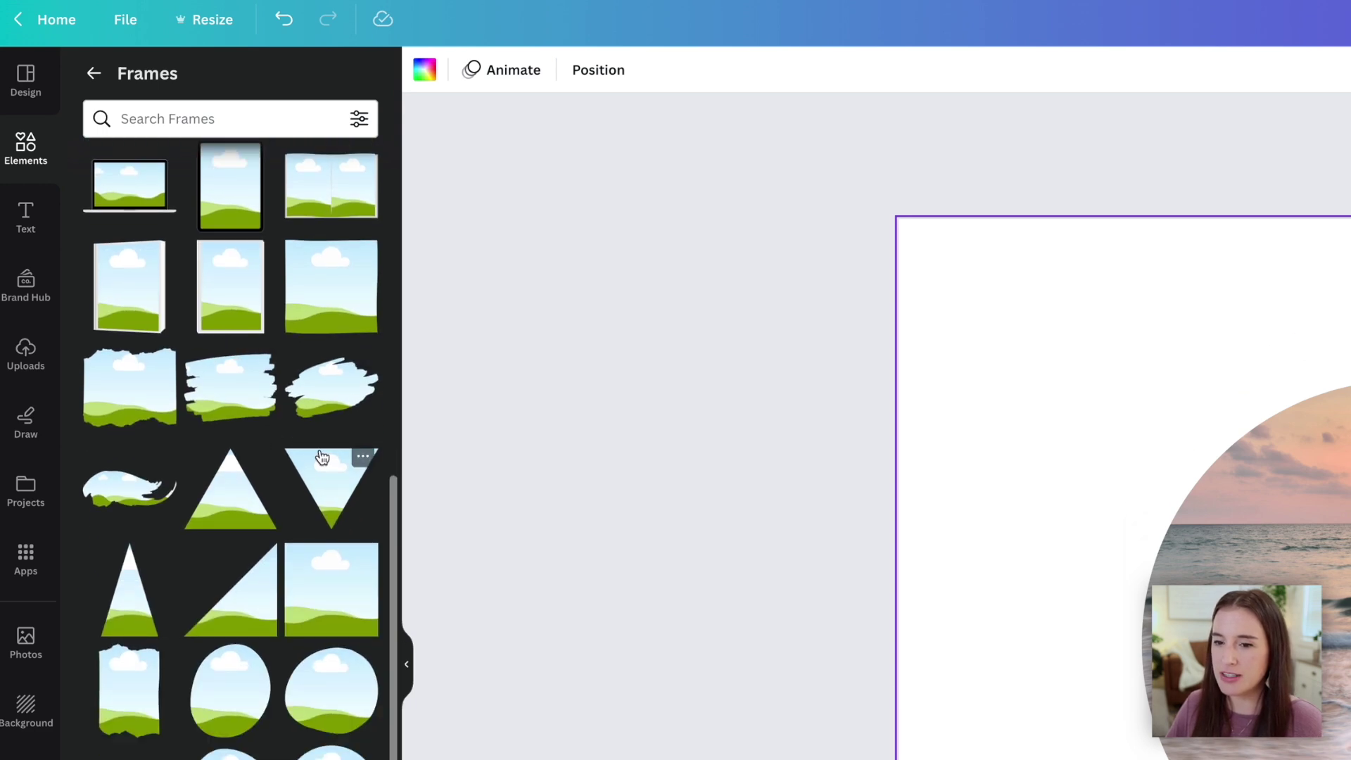
scroll(323, 458, "down", 7)
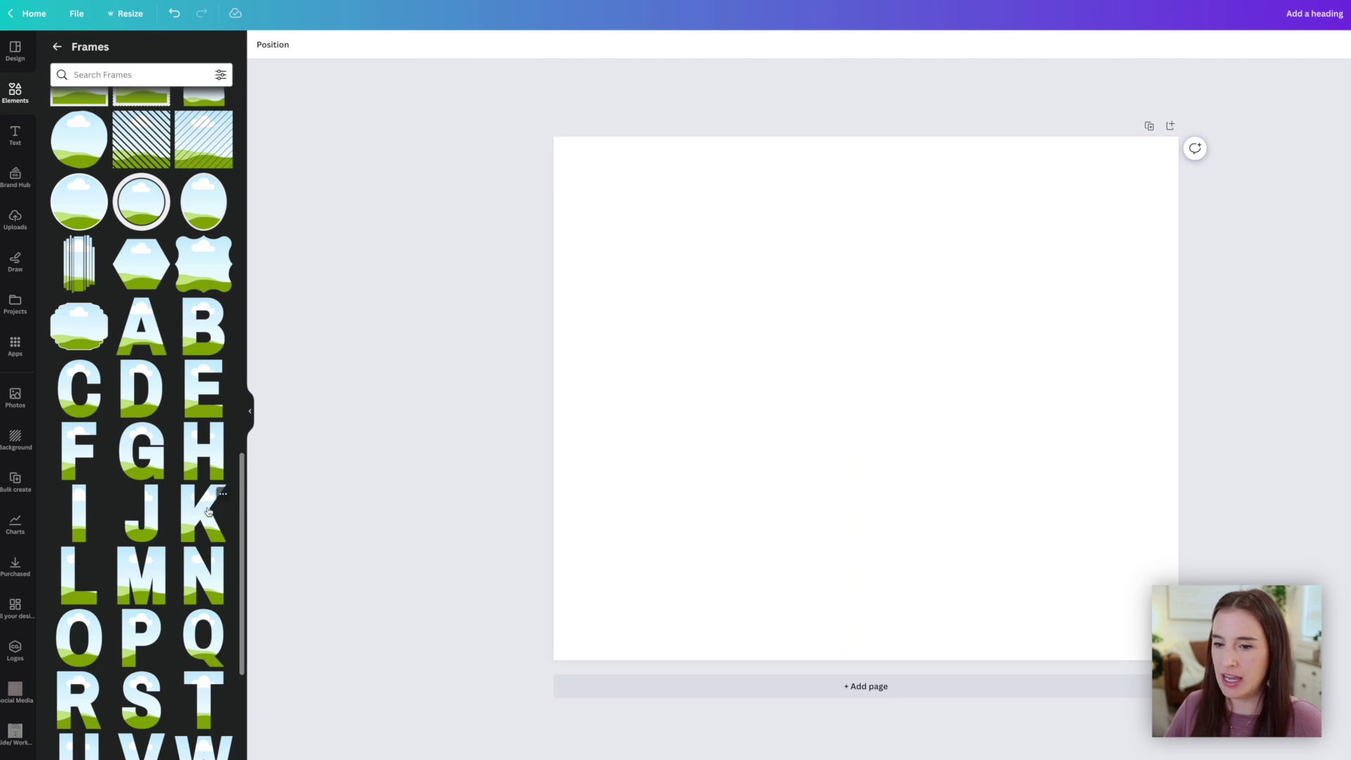
Add a K letter frame and fill it with the beach photo
left_click(209, 511)
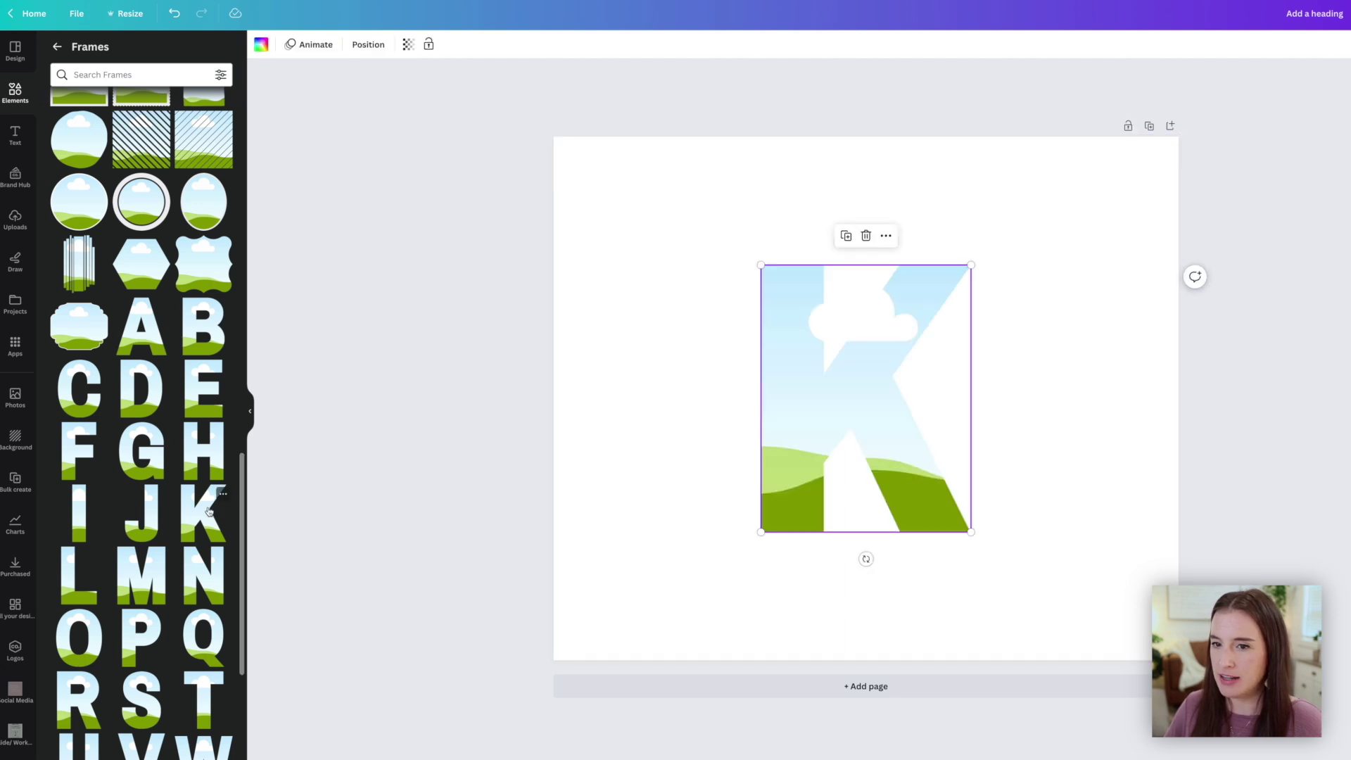
left_click(15, 94)
left_click_drag(190, 152, 809, 347)
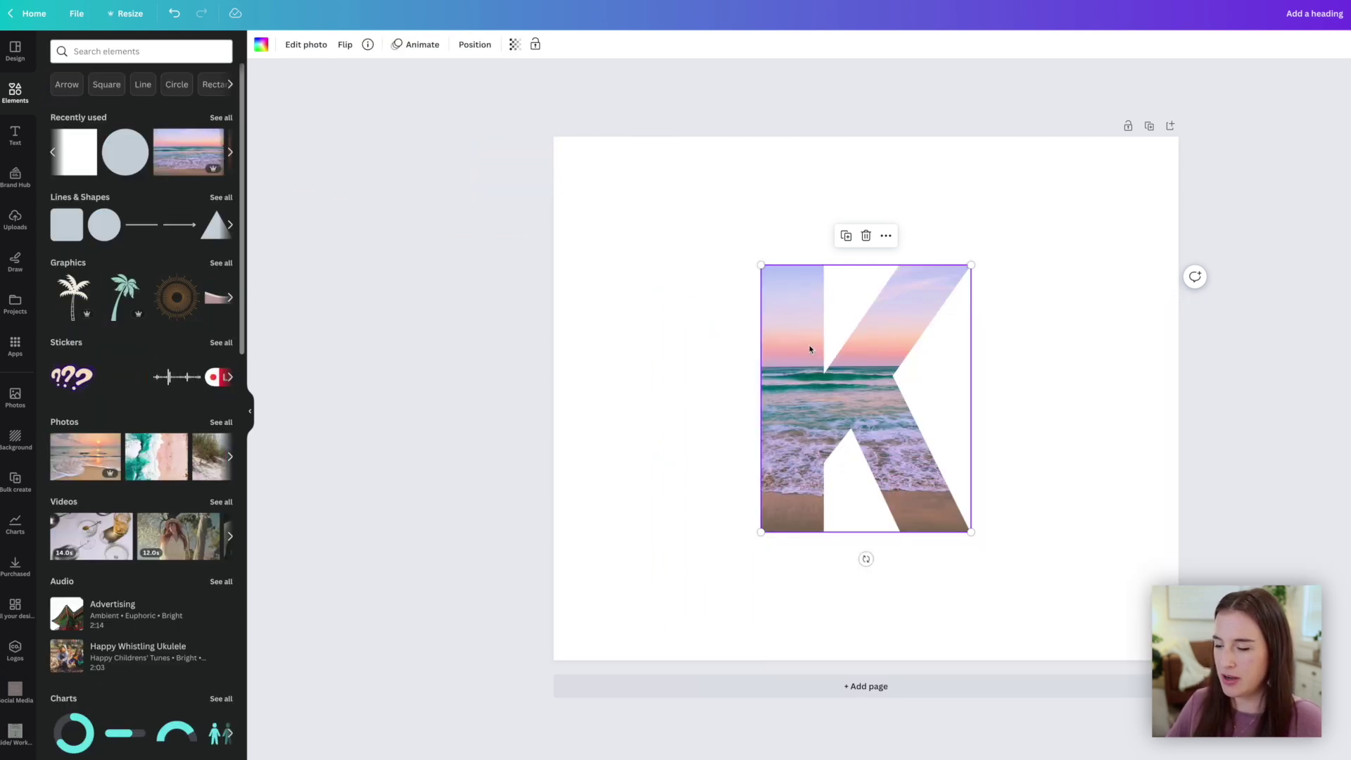
left_click(1110, 391)
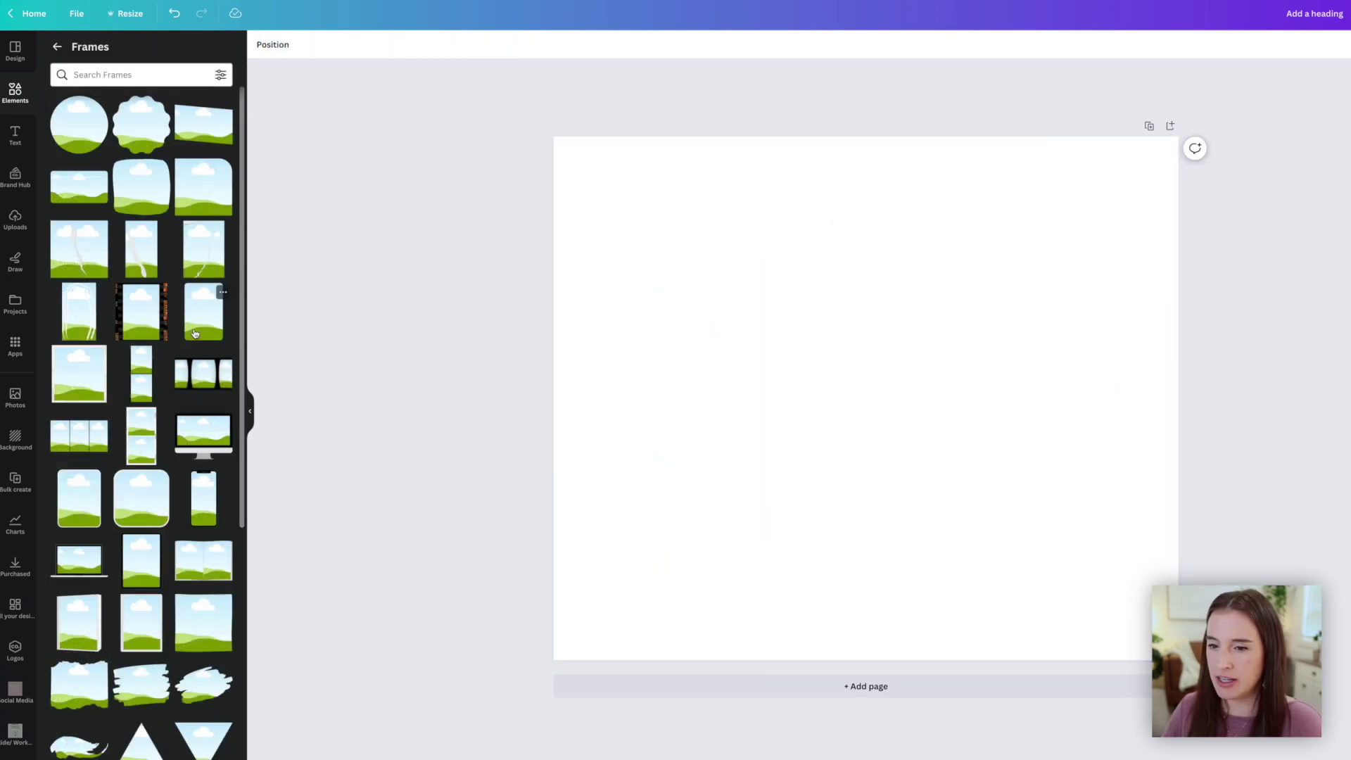
Add a computer monitor frame and drop the beach photo onto its screen
scroll(195, 333, "down", 2)
left_click(192, 318)
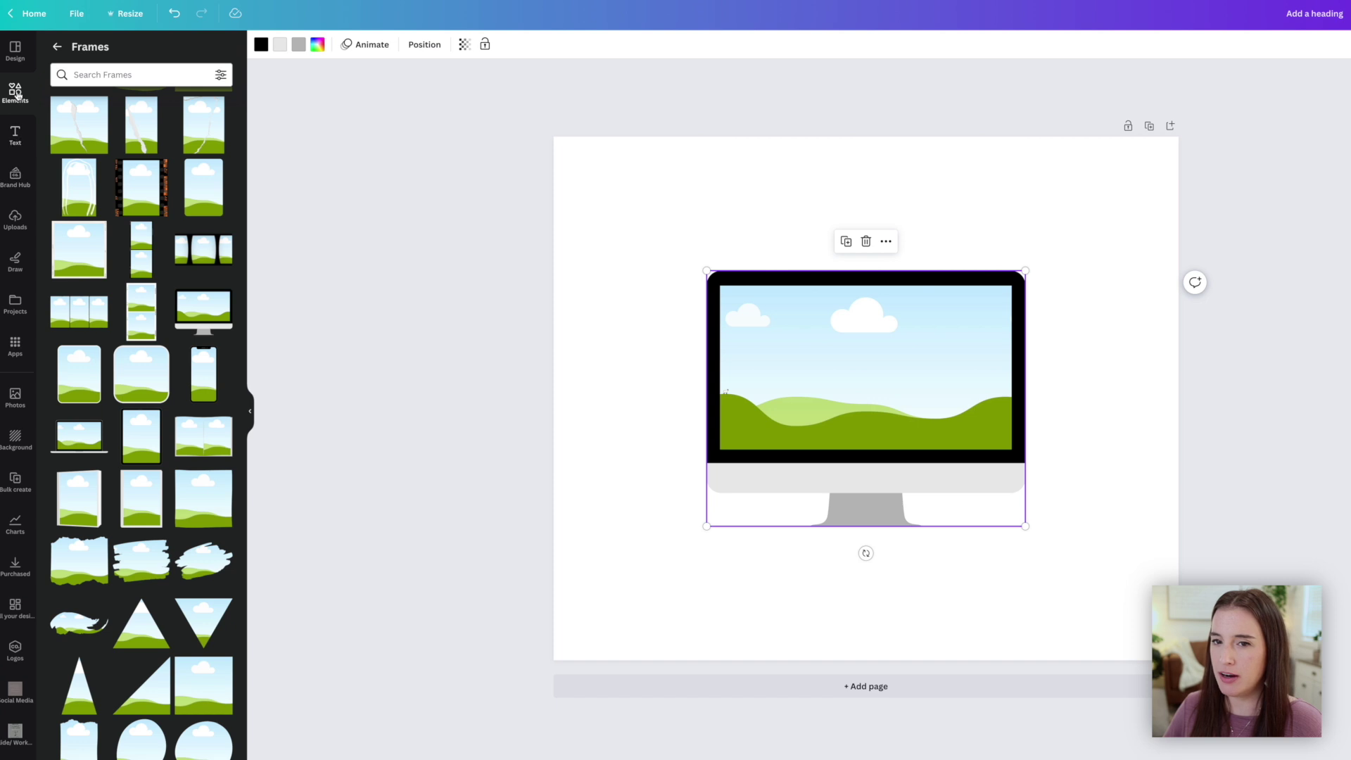
left_click(56, 46)
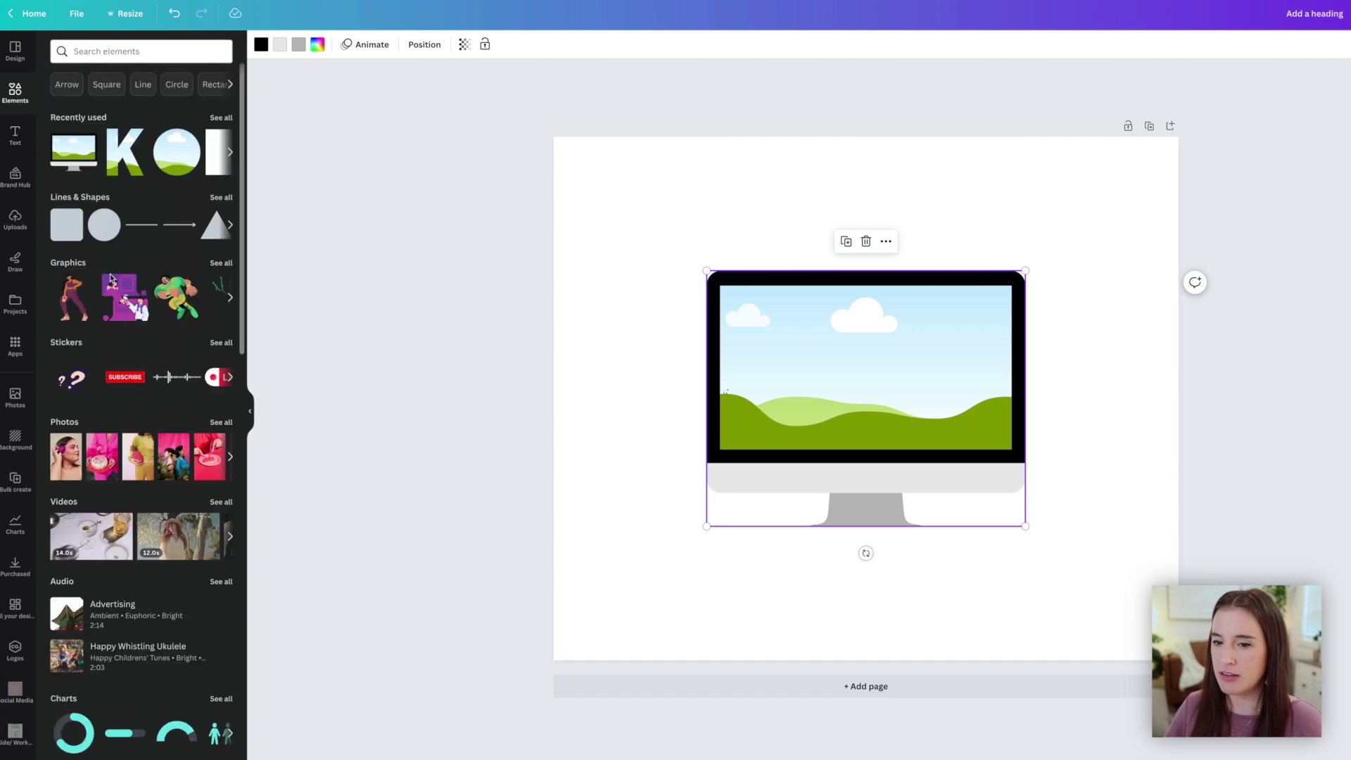
left_click_drag(145, 144, 772, 331)
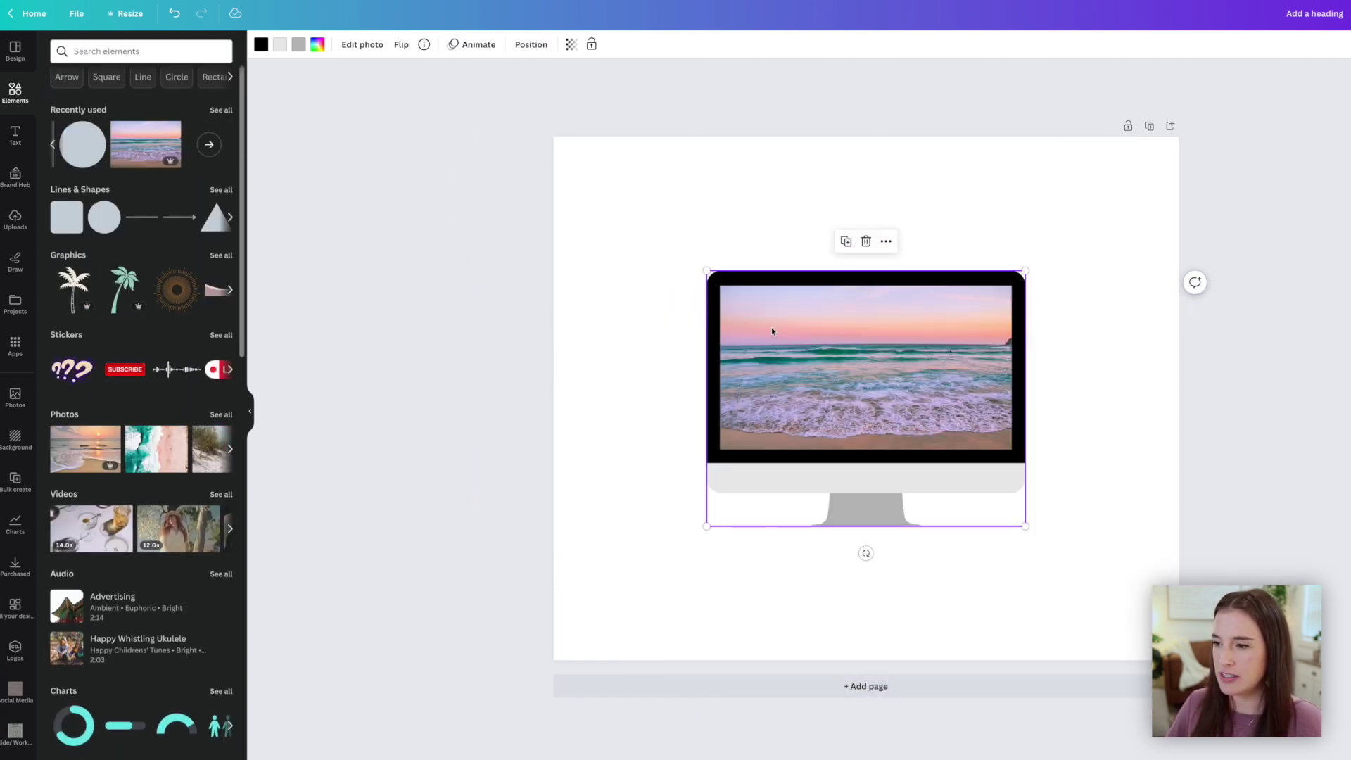
left_click(1170, 510)
left_click(1273, 508)
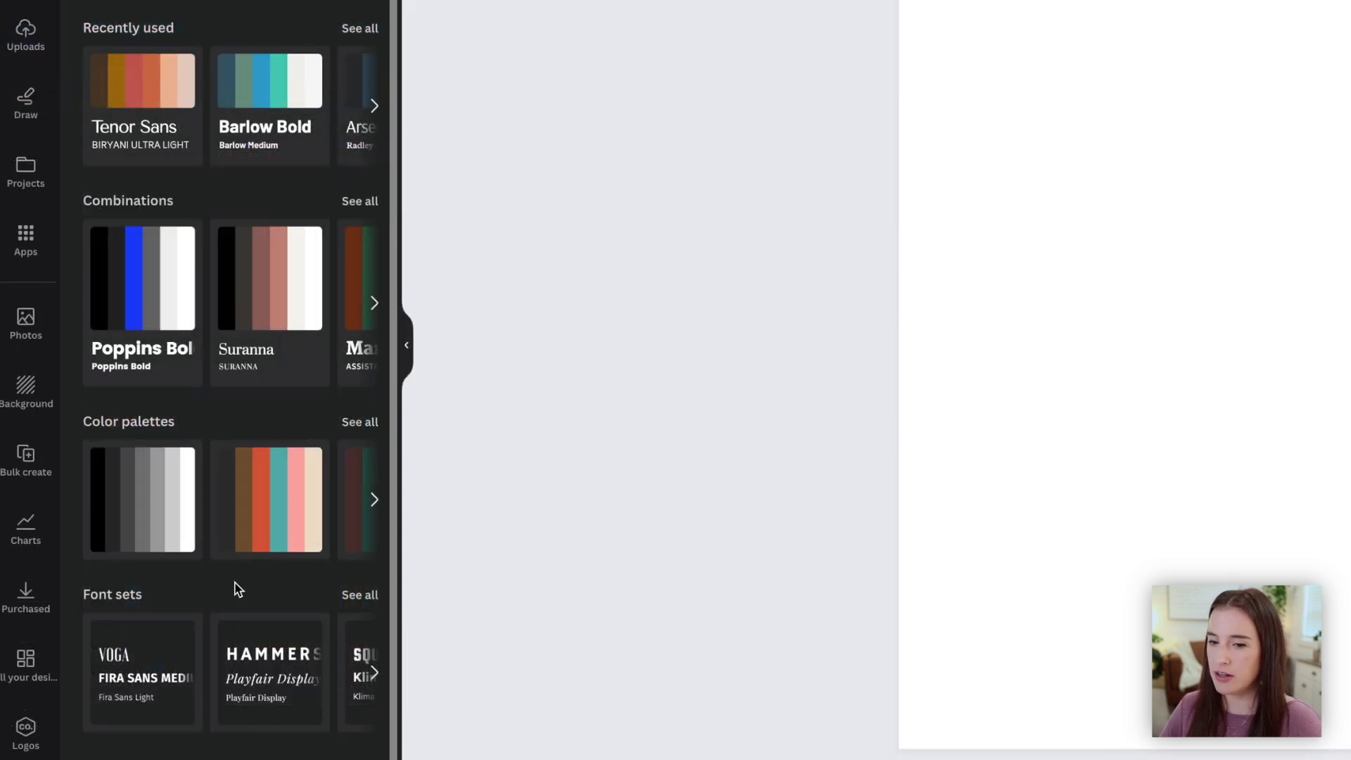
Apply the VOGA / Fira Sans font set and check the HEADING, SUBHEADING and Body text fonts
left_click(169, 700)
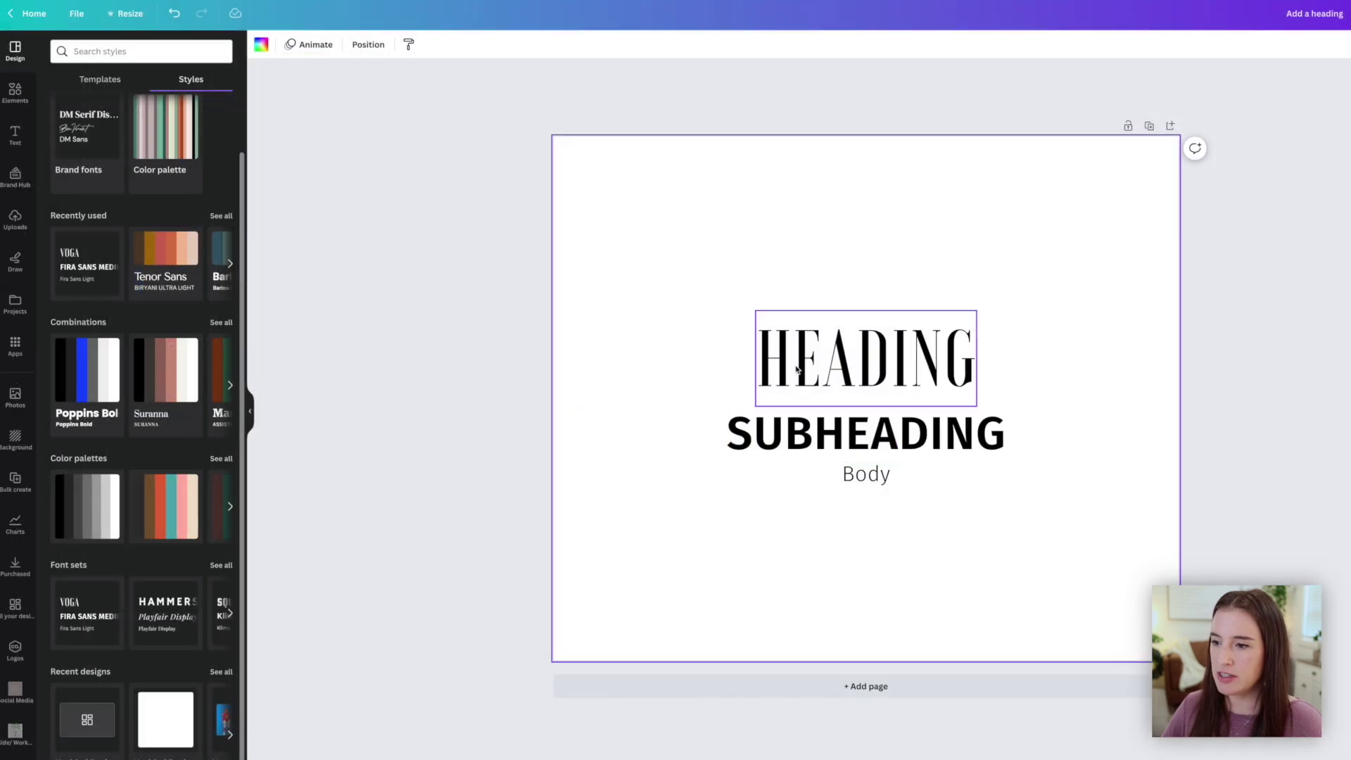
left_click(844, 371)
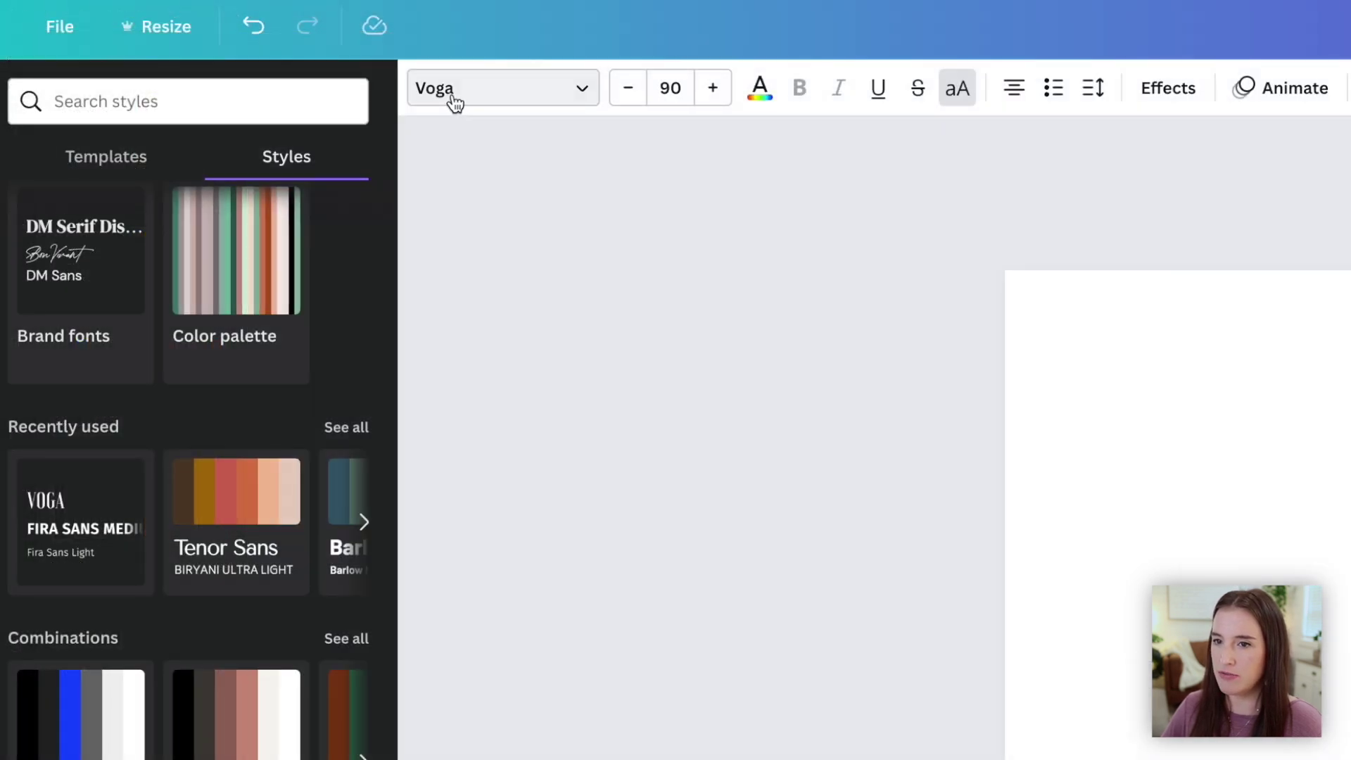
left_click(867, 444)
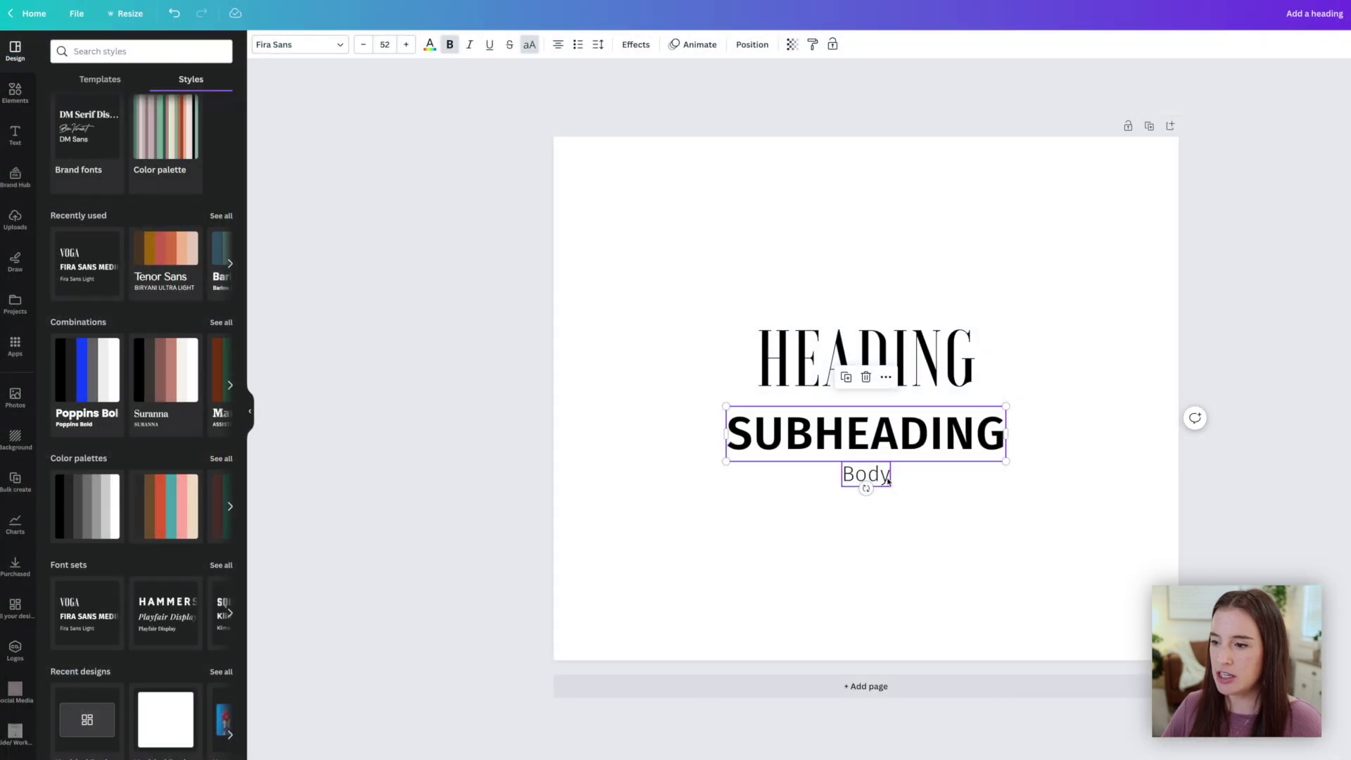
left_click(885, 479)
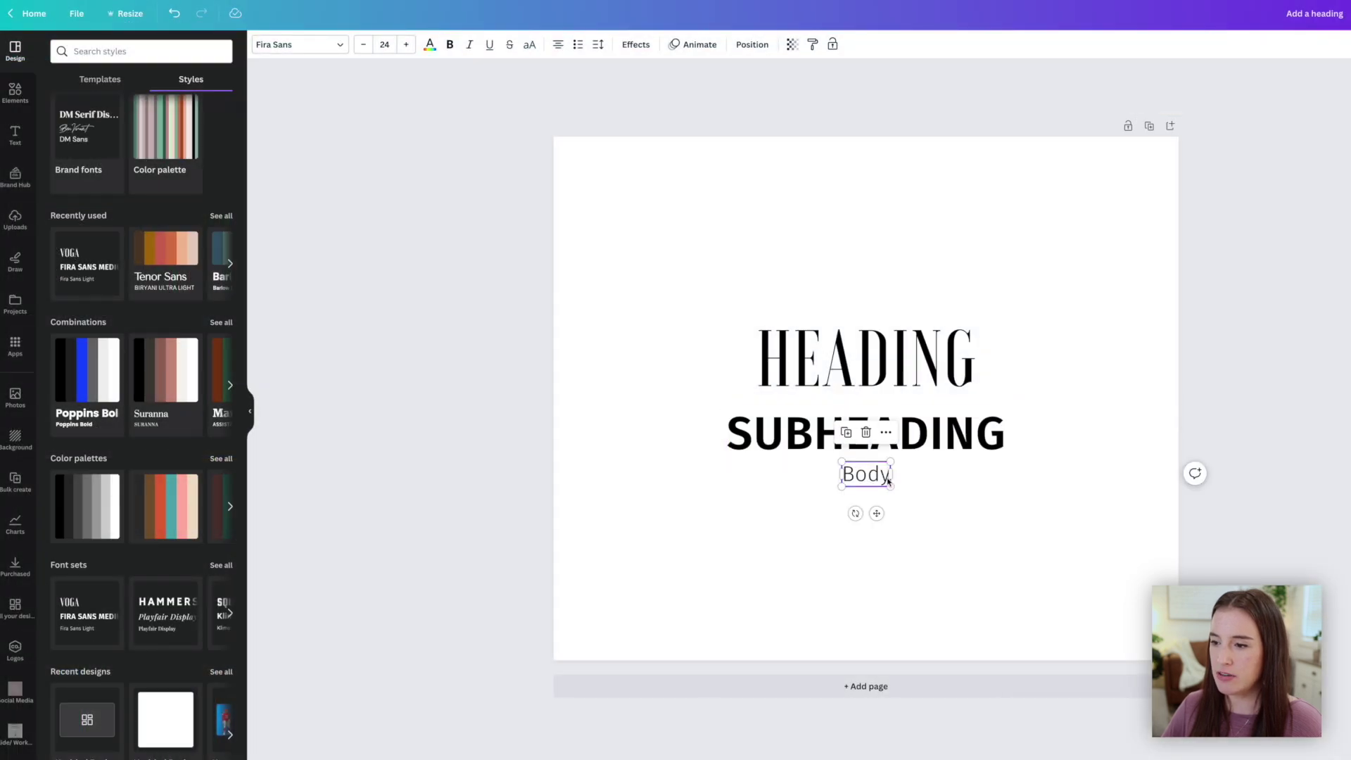
left_click(808, 491)
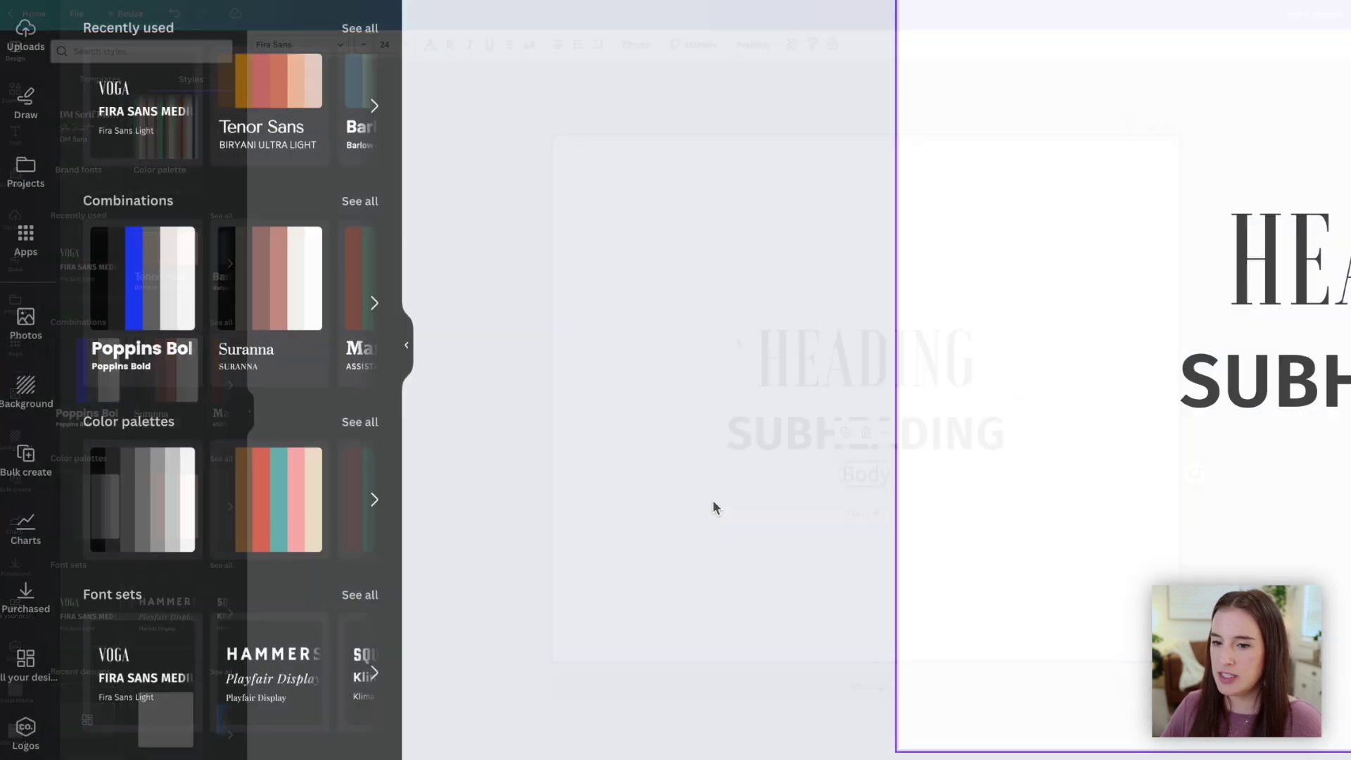
Apply and shuffle colour palettes, cycling the background through beige, teal, orange-red and charcoal
left_click(360, 422)
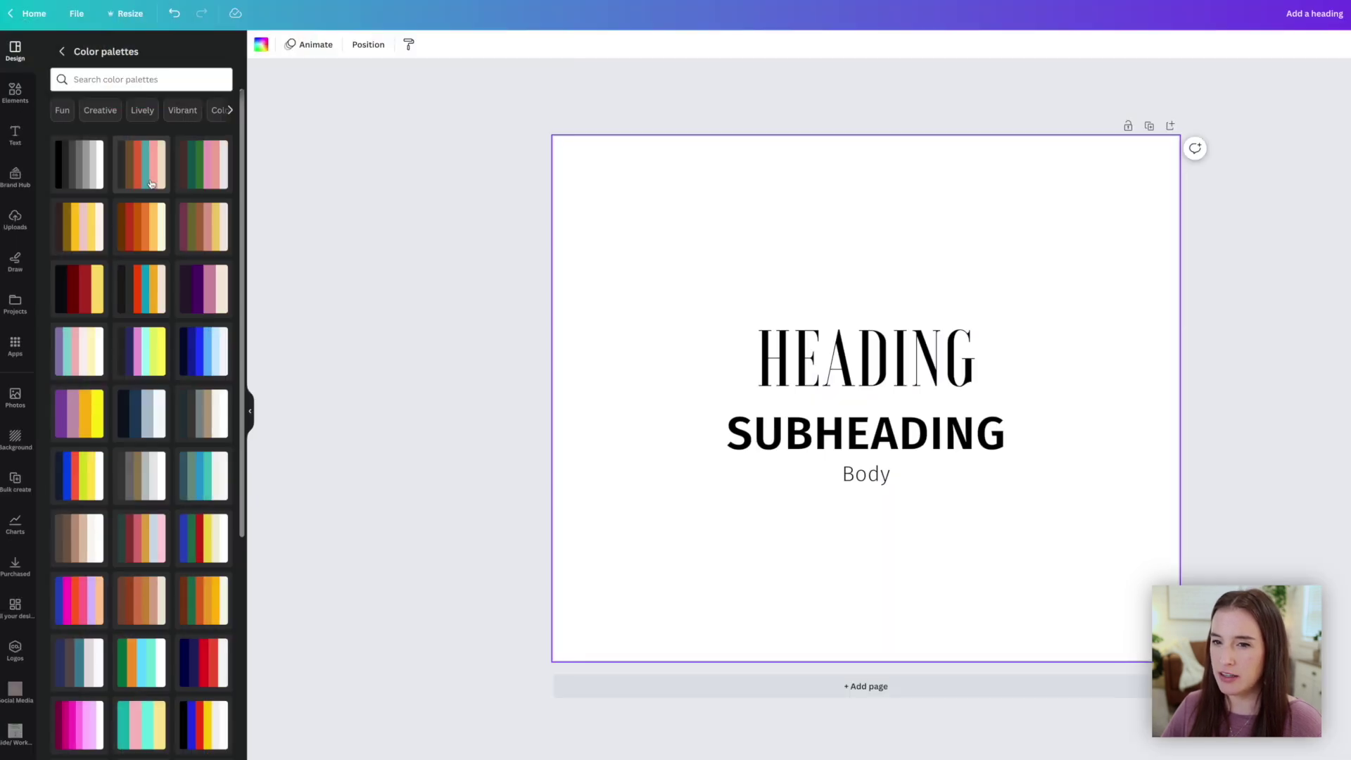
left_click(150, 182)
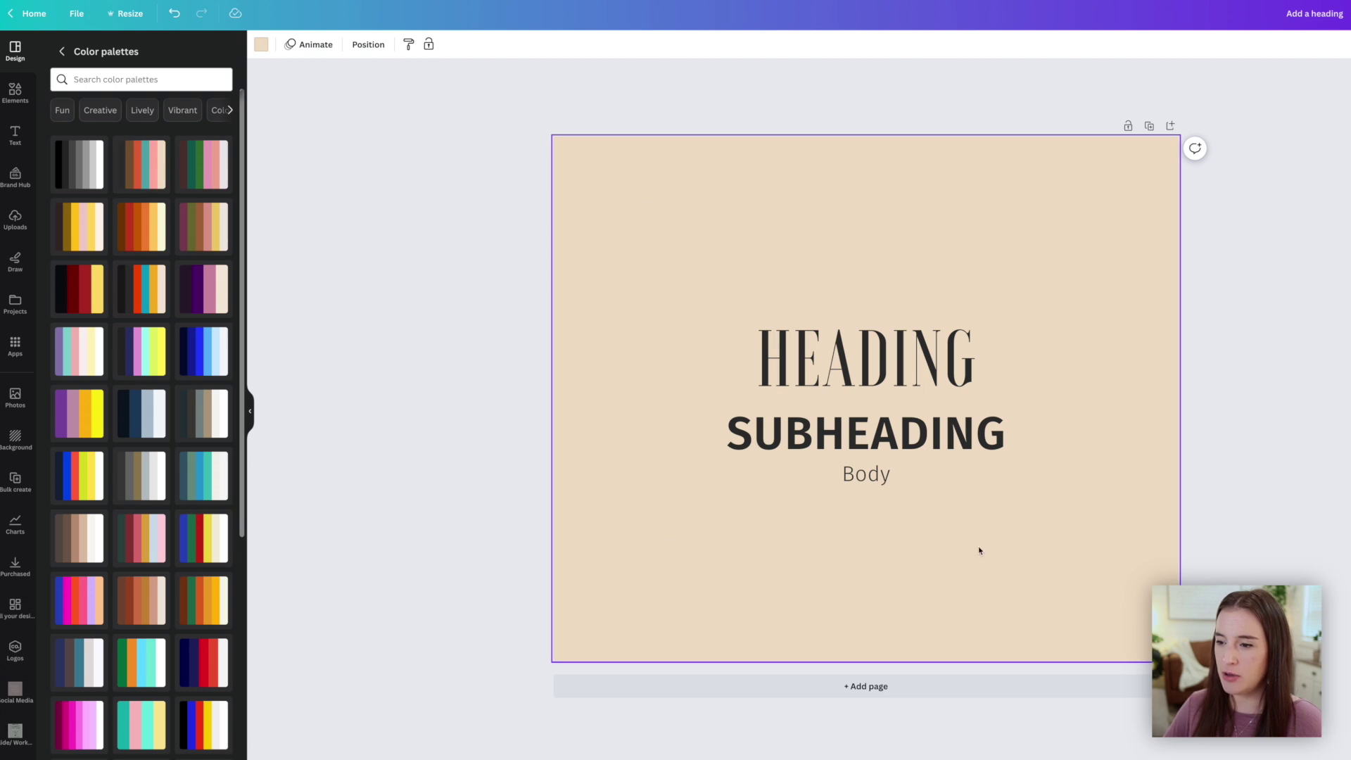
left_click(144, 179)
left_click(145, 179)
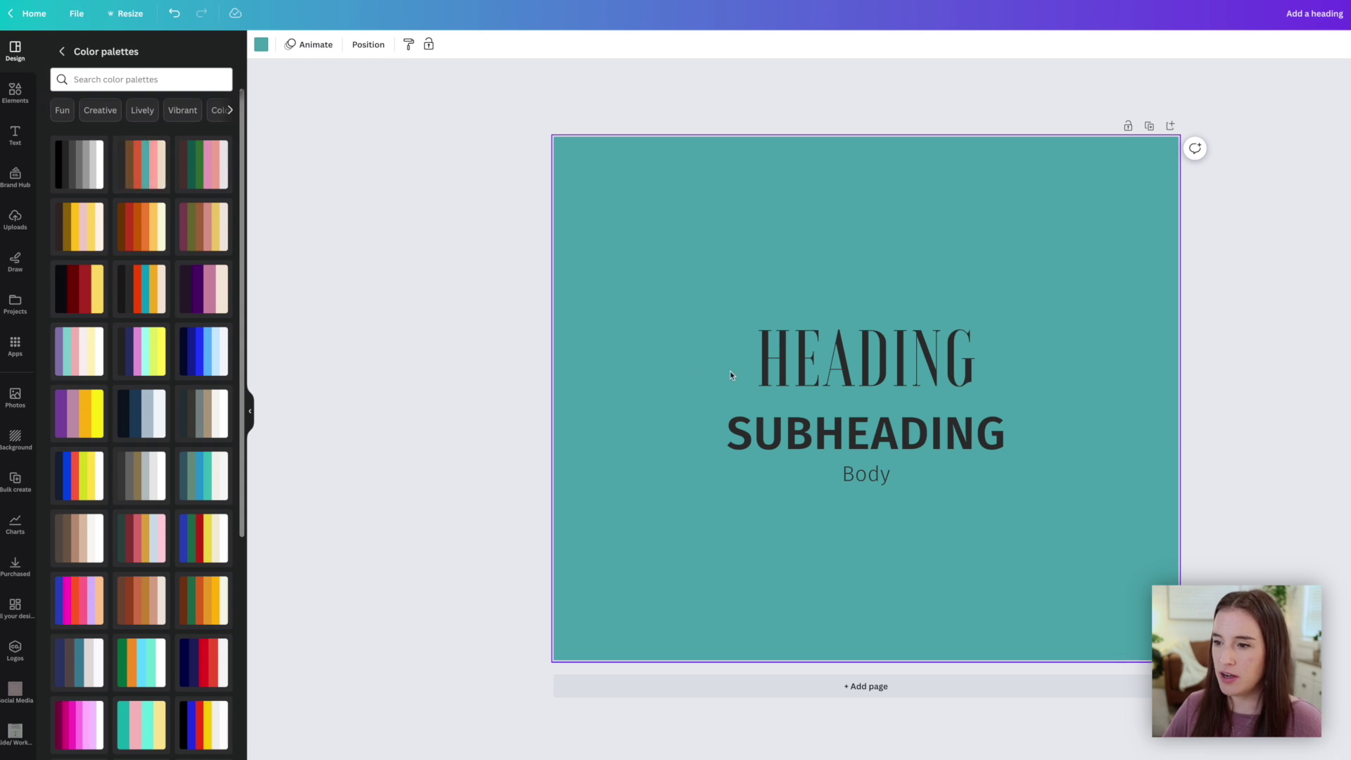
left_click(148, 167)
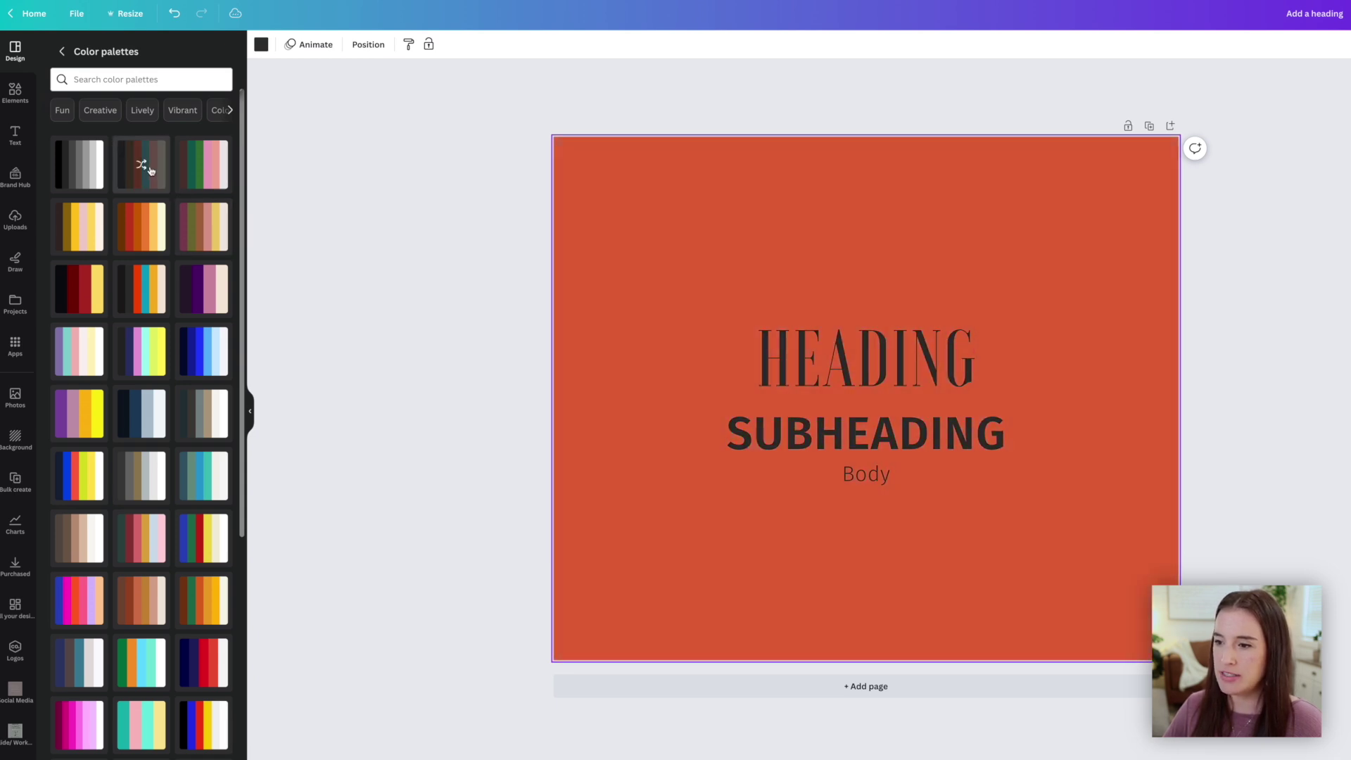
left_click(149, 170)
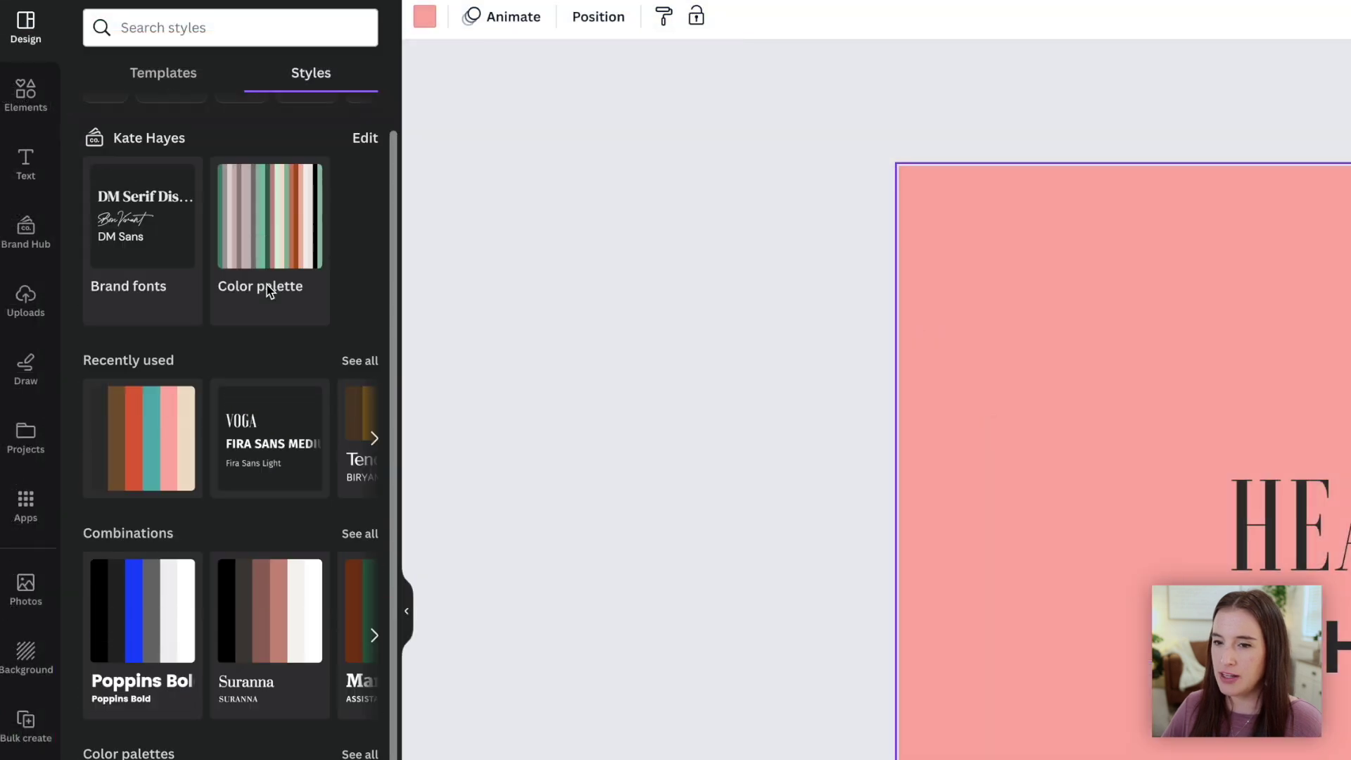
Select the whole page and apply the brand colour palette to the sale design
scroll(278, 298, "up", 2)
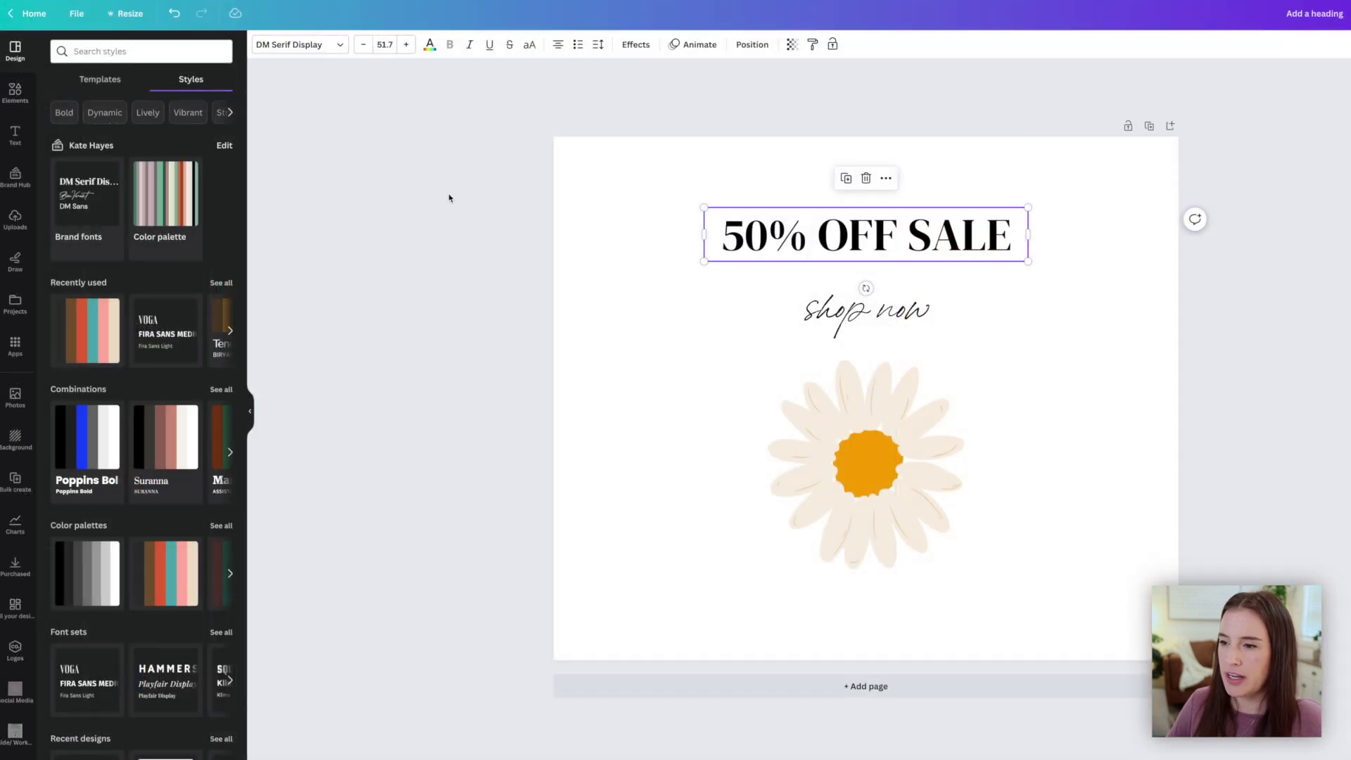
left_click(1077, 404)
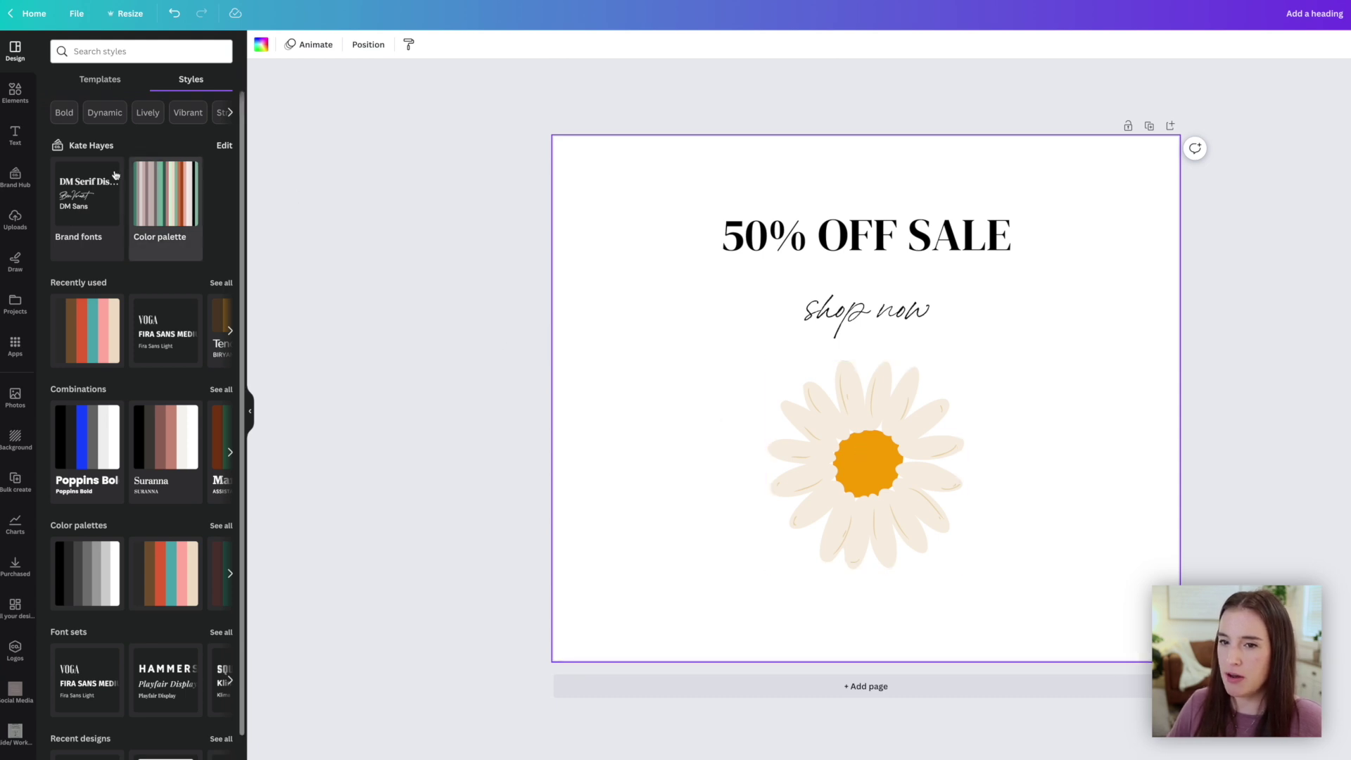
scroll(173, 197, "down", 1)
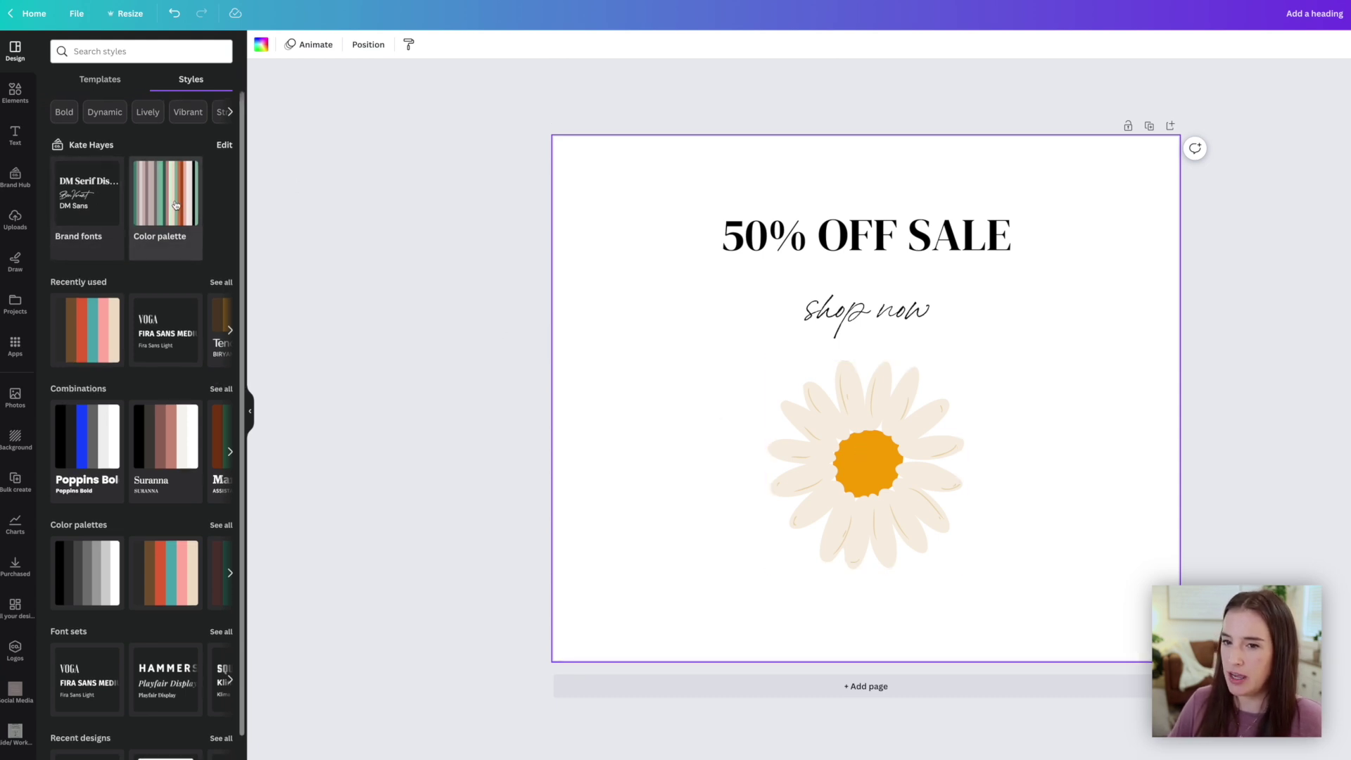
left_click(168, 197)
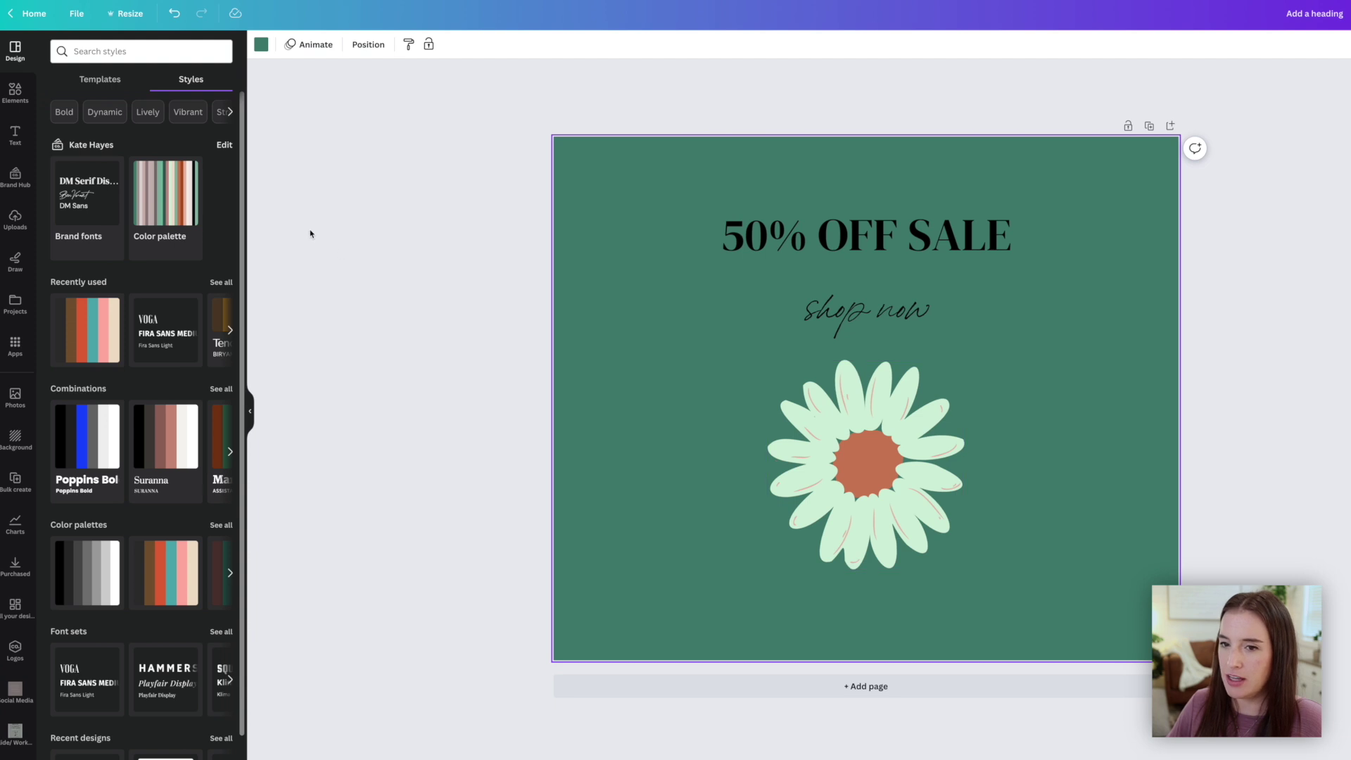
Shuffle the brand colours until the design shows a pale mauve background and mint daisy
left_click(175, 203)
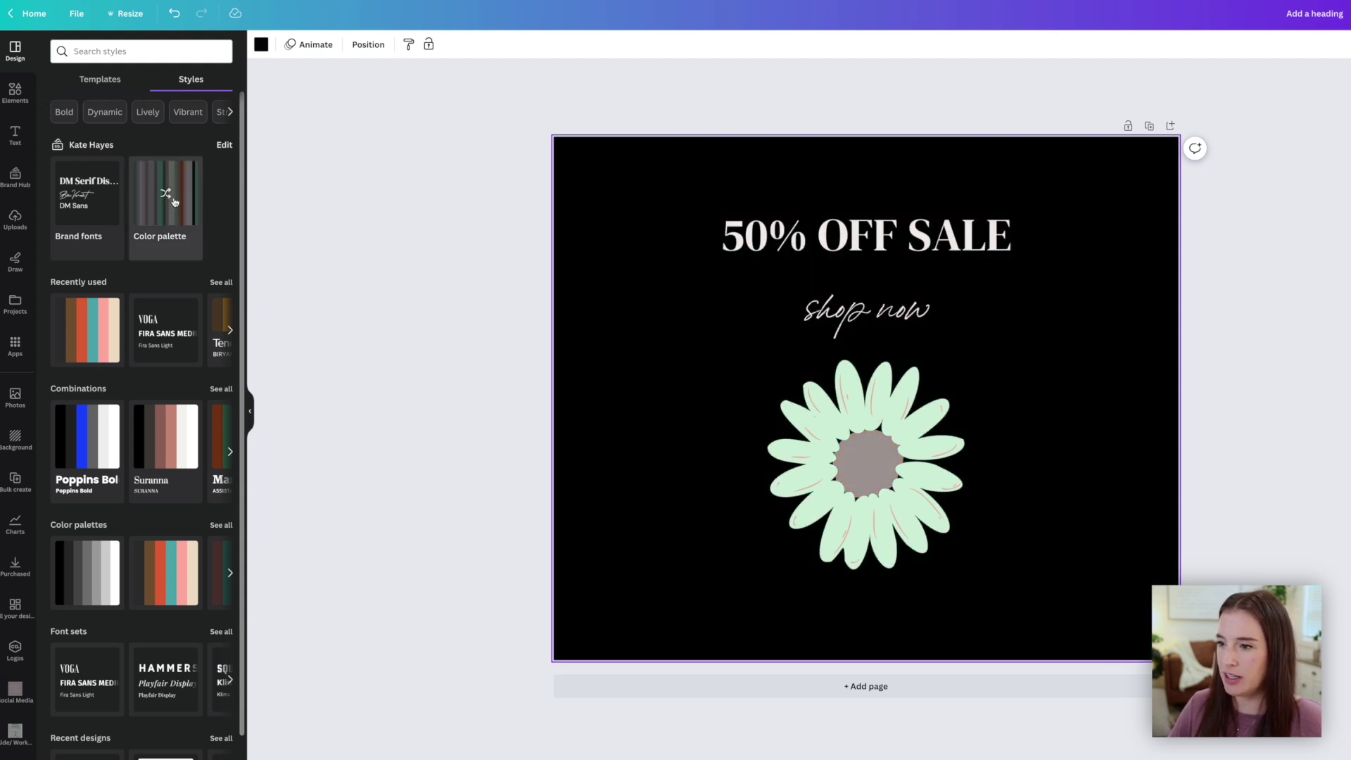
left_click(175, 203)
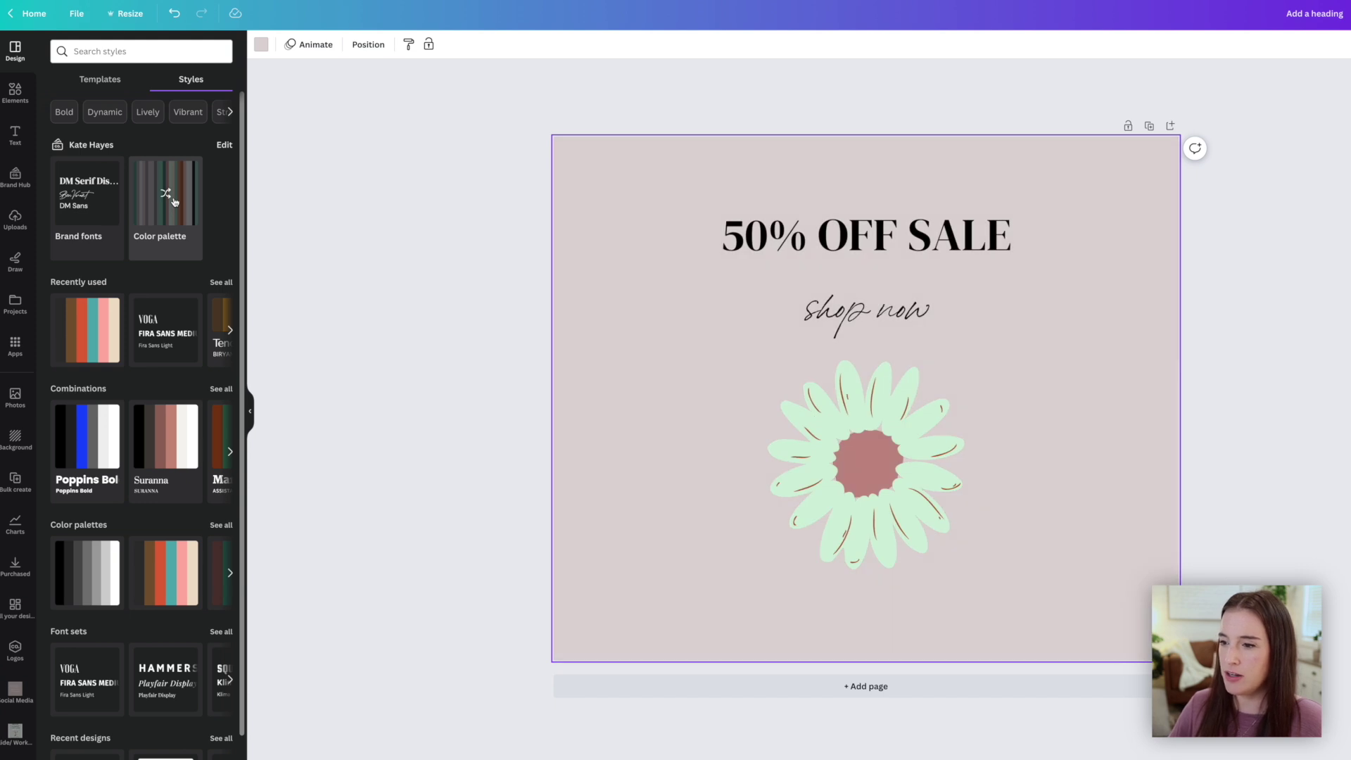
left_click(175, 202)
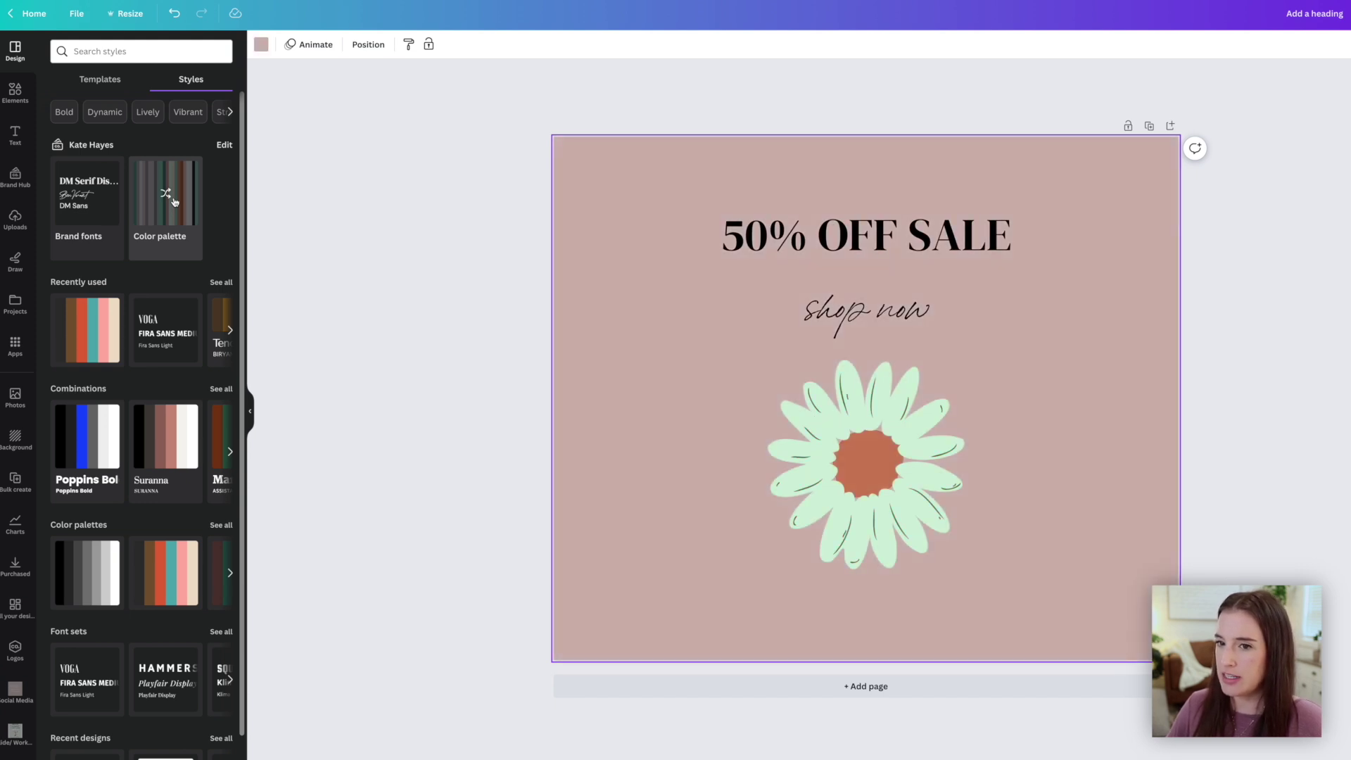
left_click(174, 203)
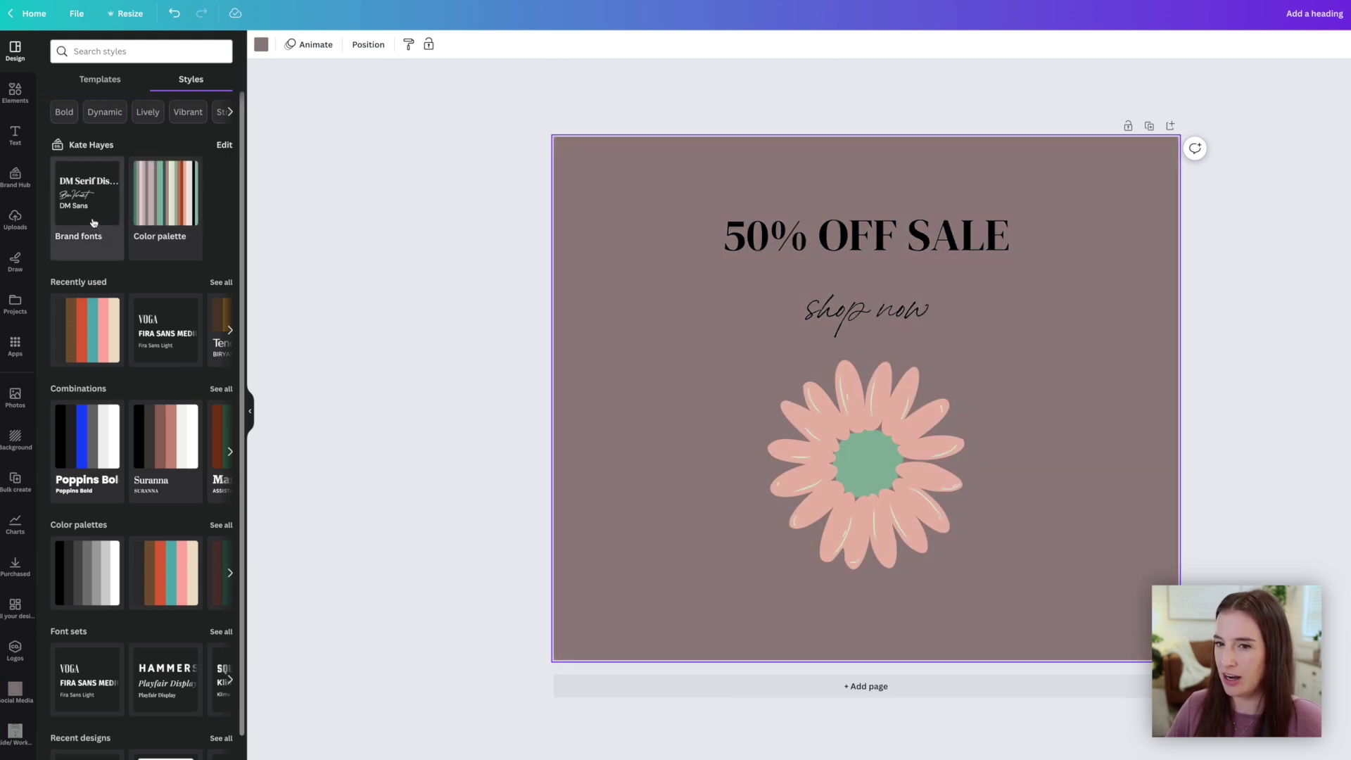
left_click(170, 201)
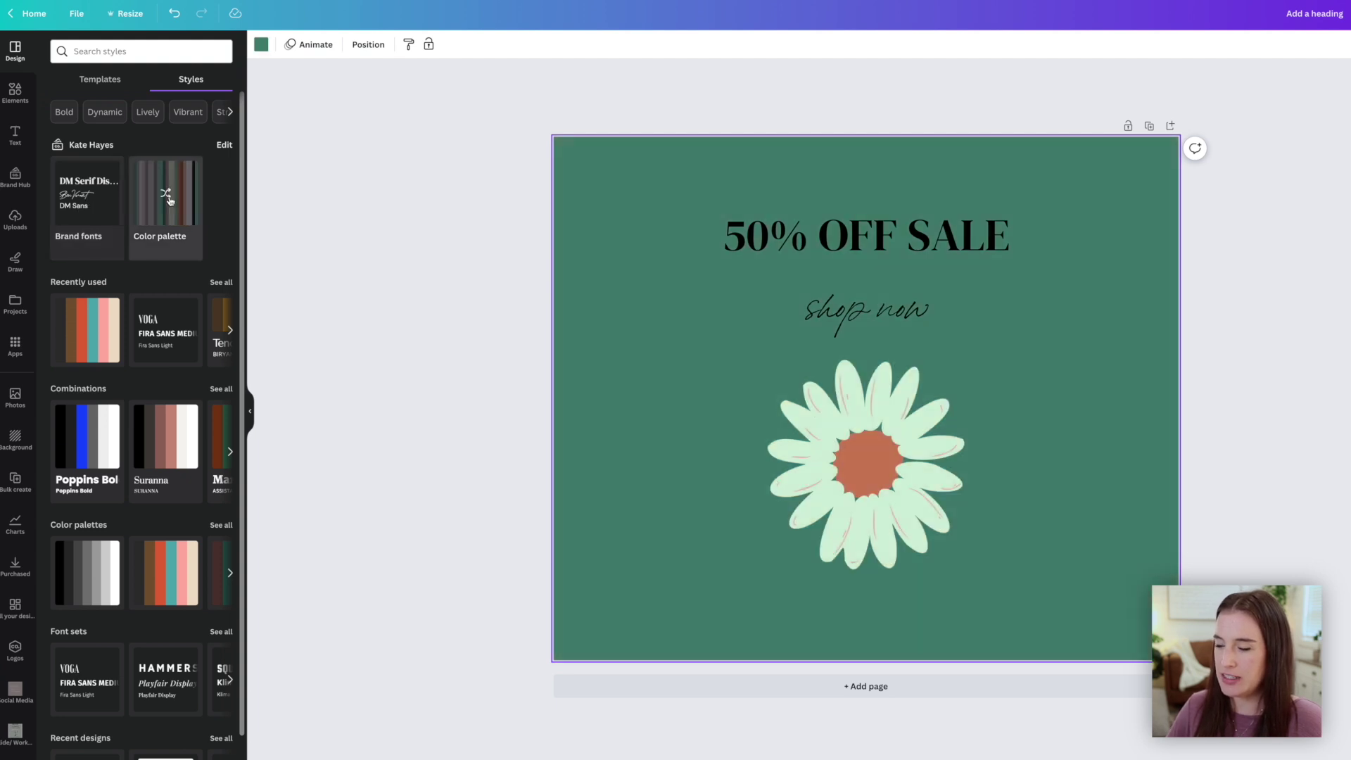
left_click(166, 207)
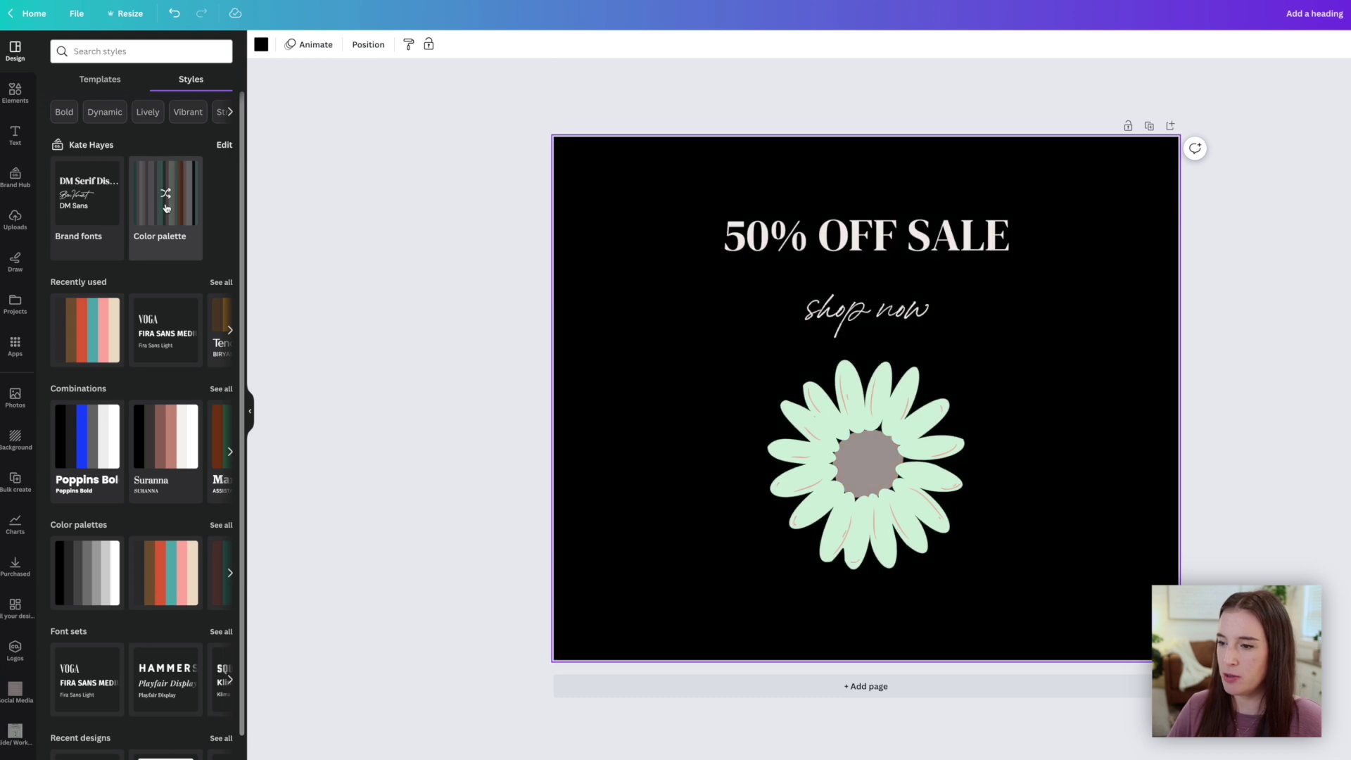
left_click(166, 207)
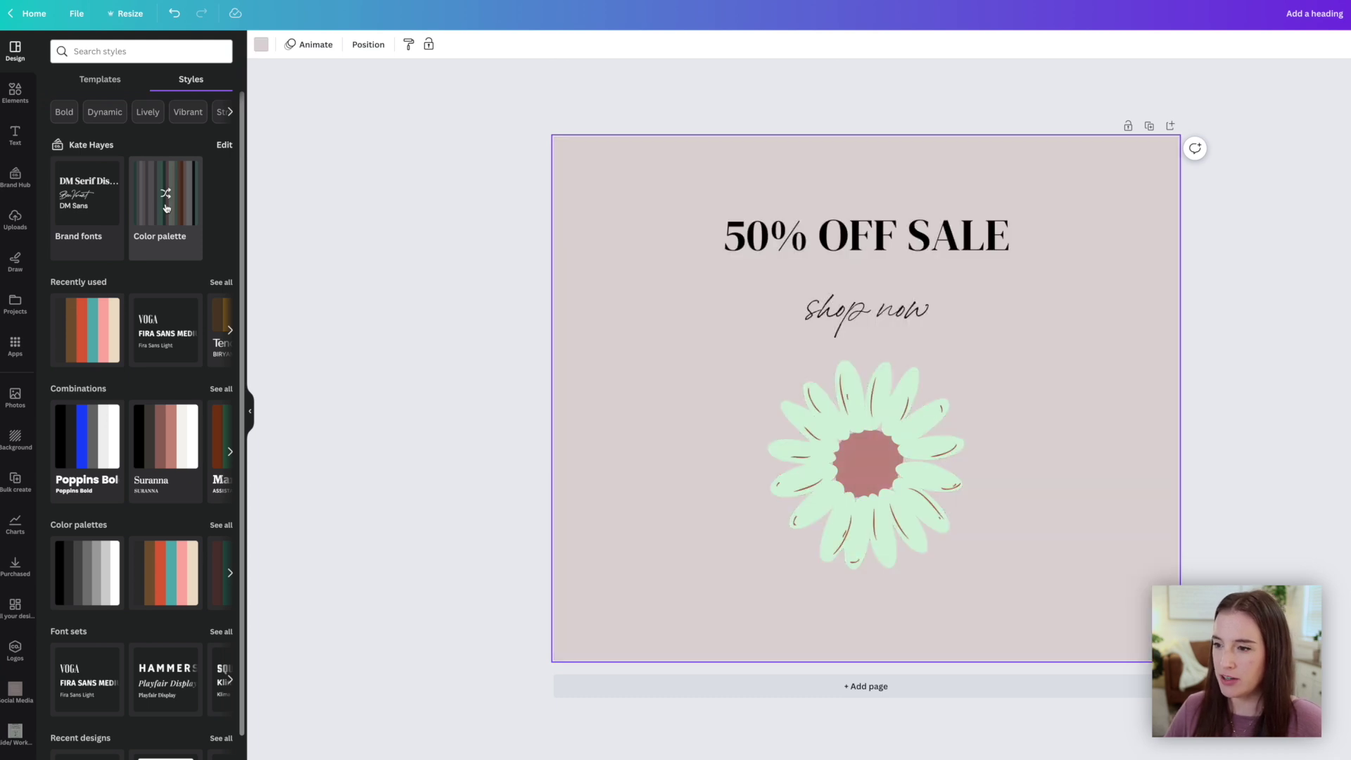